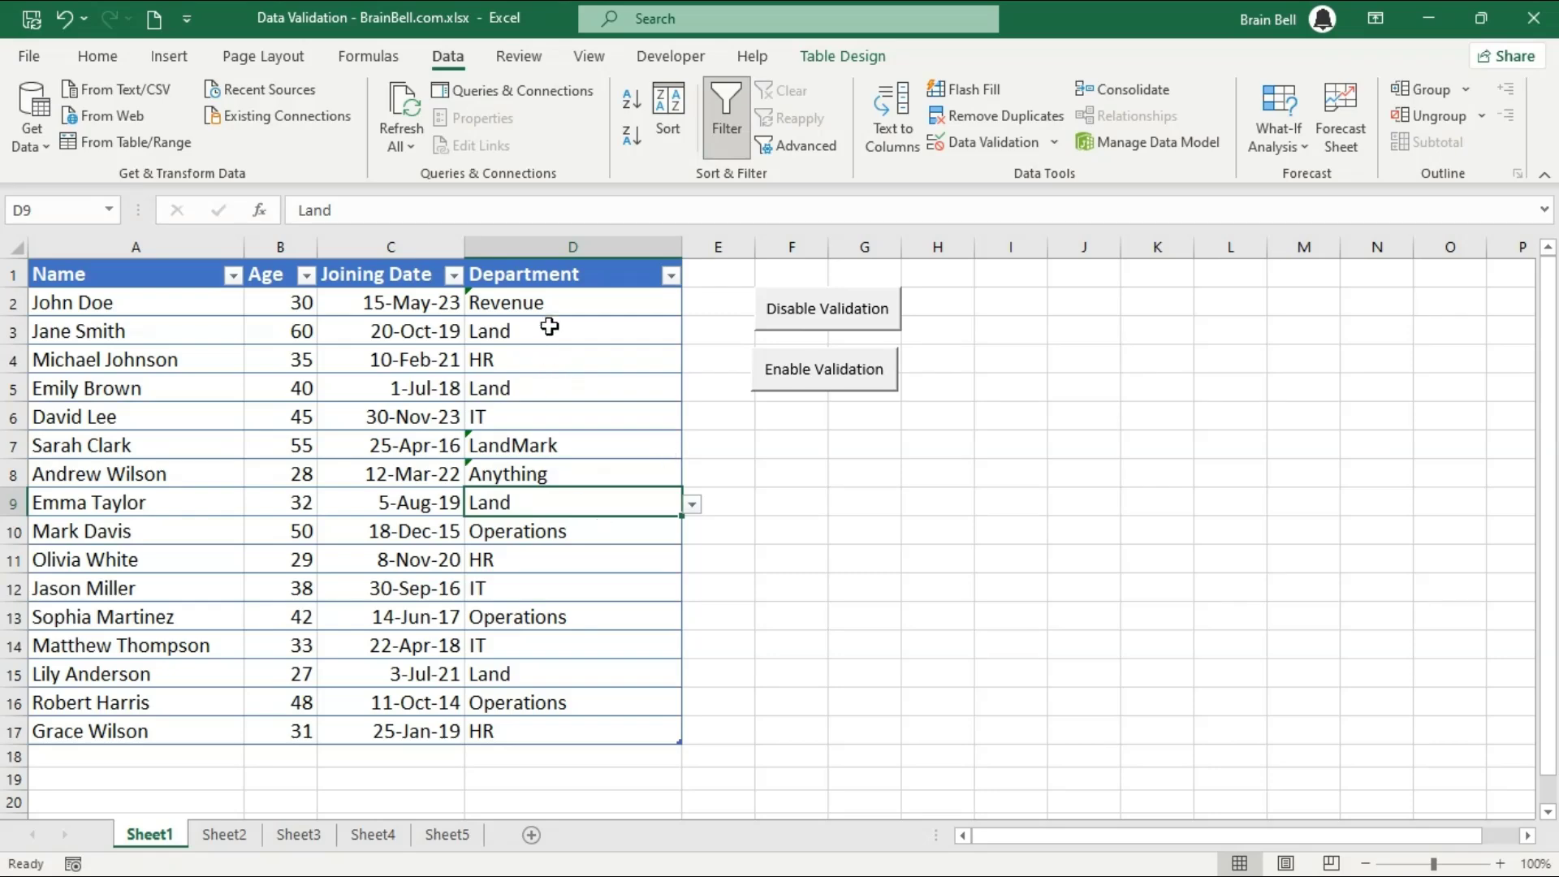
# Step: Enable validation for the department cells D2:D17 and re-enter Revenue in D2 to test the rule
pyautogui.moveTo(551, 300); pyautogui.dragTo(533, 731)
pyautogui.click(838, 388)
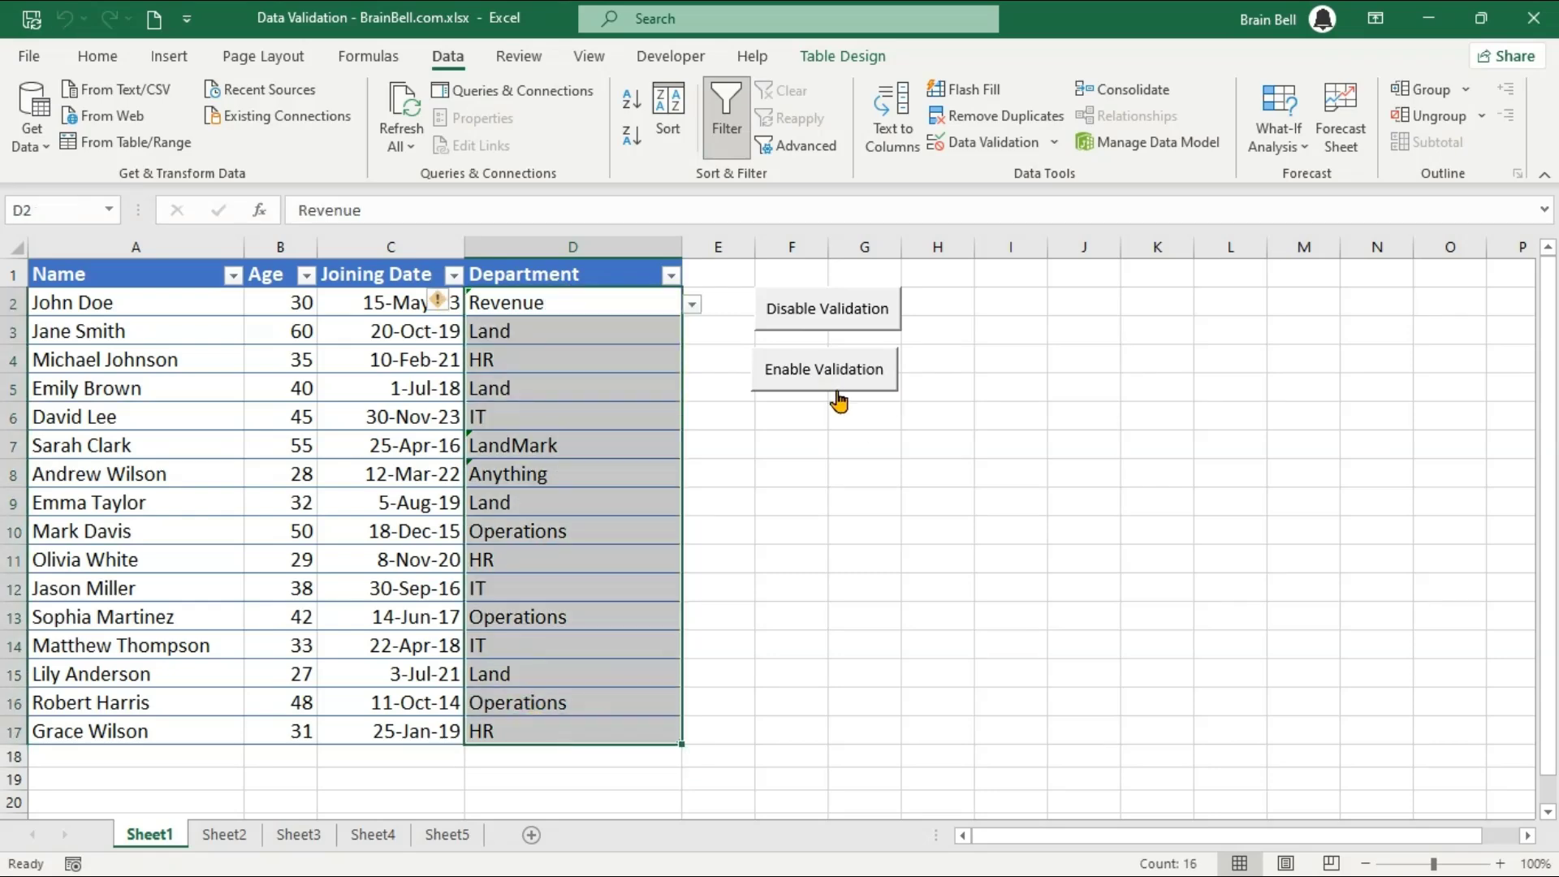
pyautogui.click(528, 303)
pyautogui.doubleClick(582, 304)
pyautogui.press('Return')
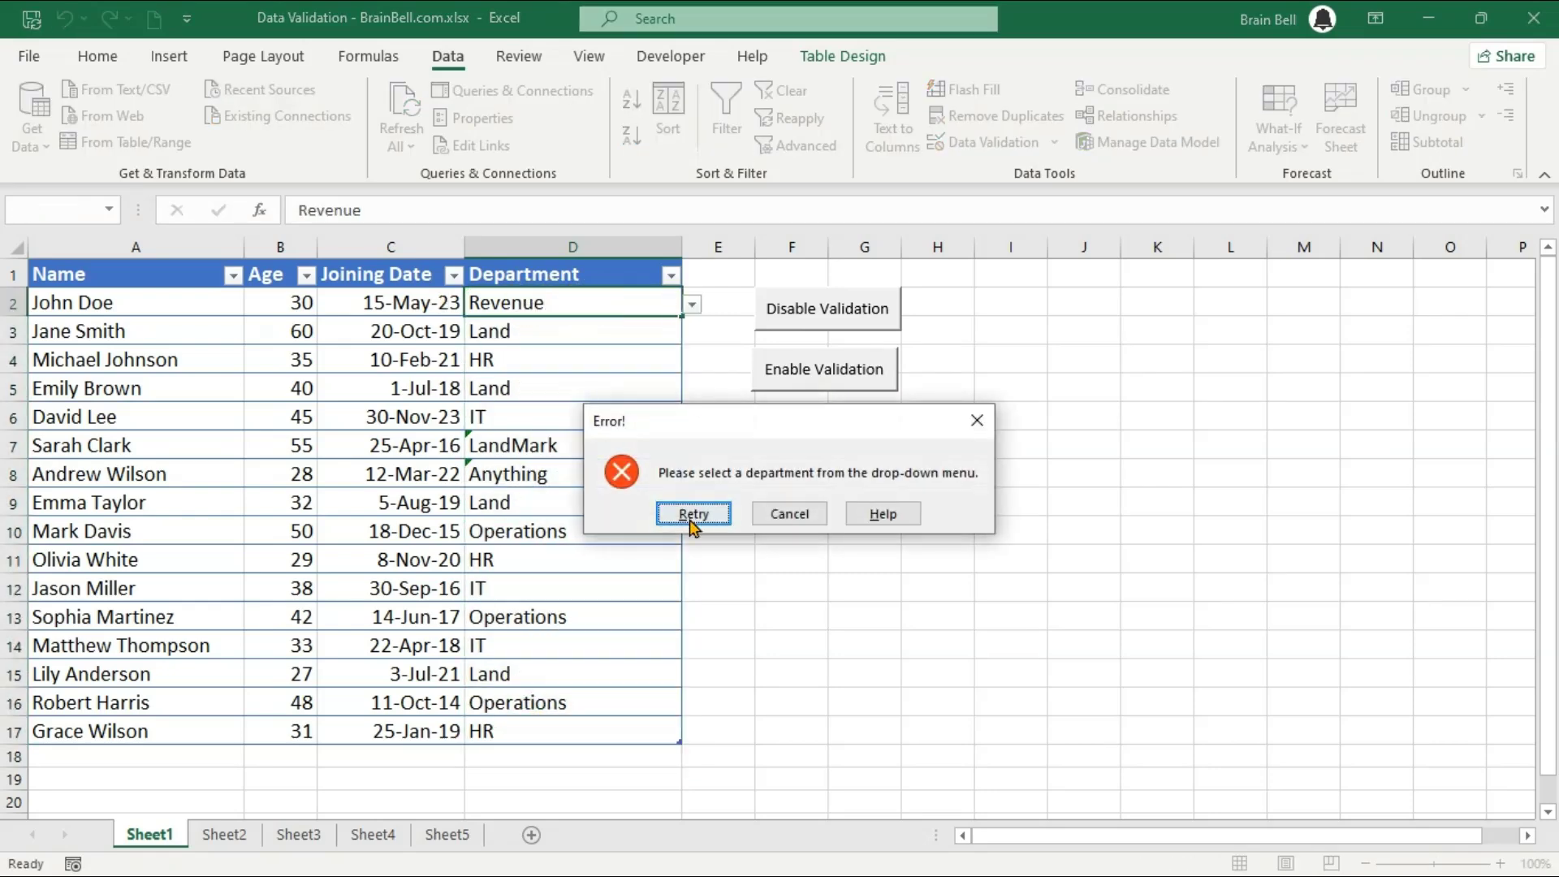
# Step: Retry the entry in D2 and choose HR from the department list
pyautogui.click(692, 514)
pyautogui.click(692, 305)
pyautogui.click(625, 331)
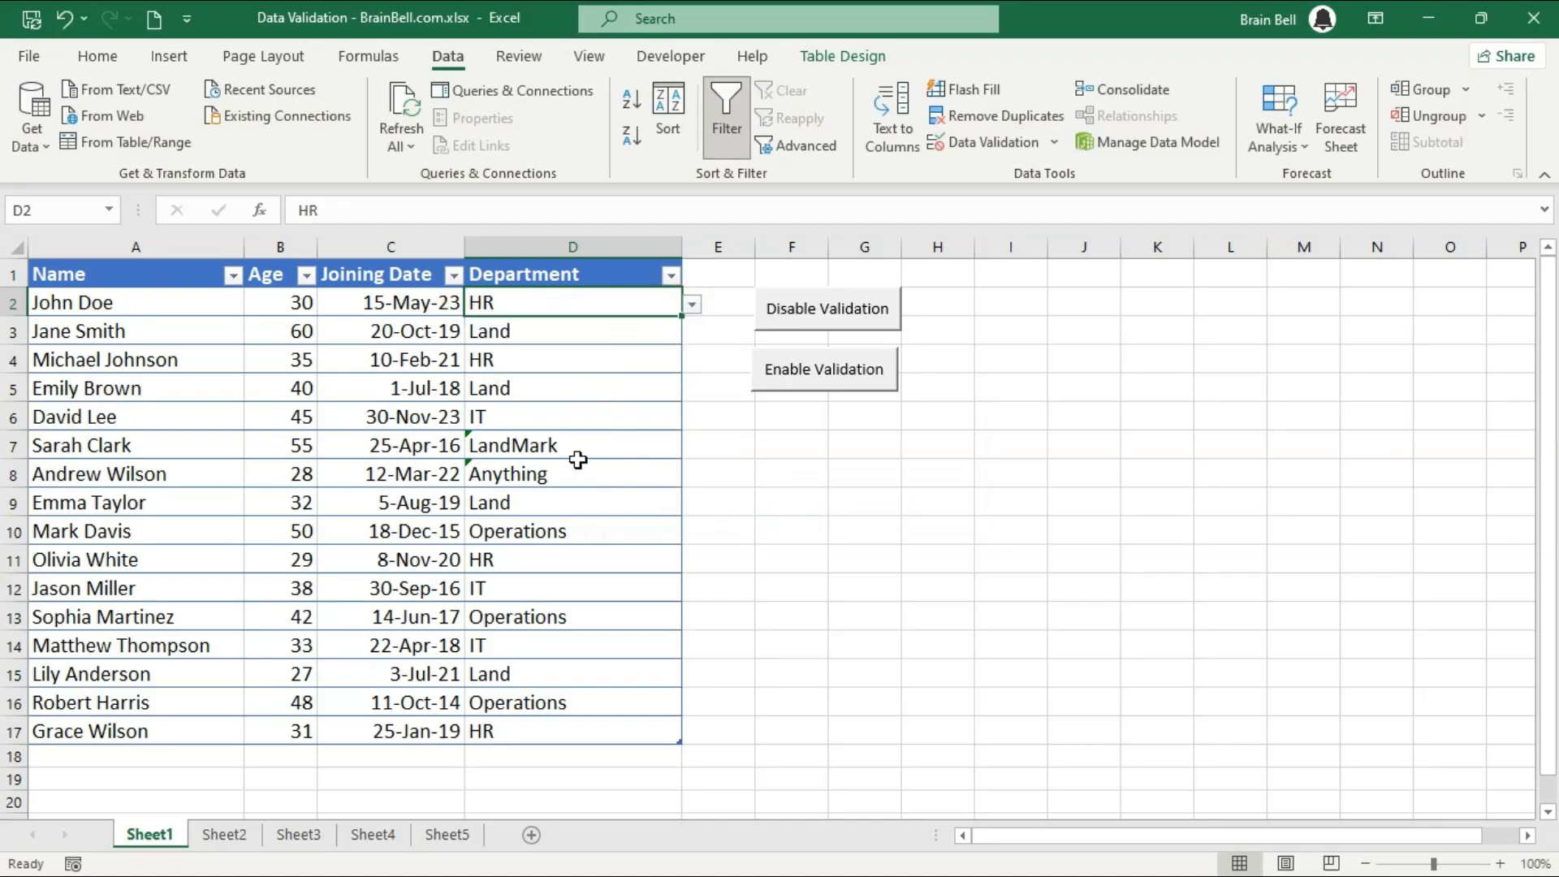
# Step: Shorten the department in D7 to Land
pyautogui.click(544, 446)
pyautogui.doubleClick(544, 446)
pyautogui.press('BackSpace')
pyautogui.press('BackSpace')
pyautogui.press('BackSpace')
pyautogui.press('BackSpace')
pyautogui.press('Return')
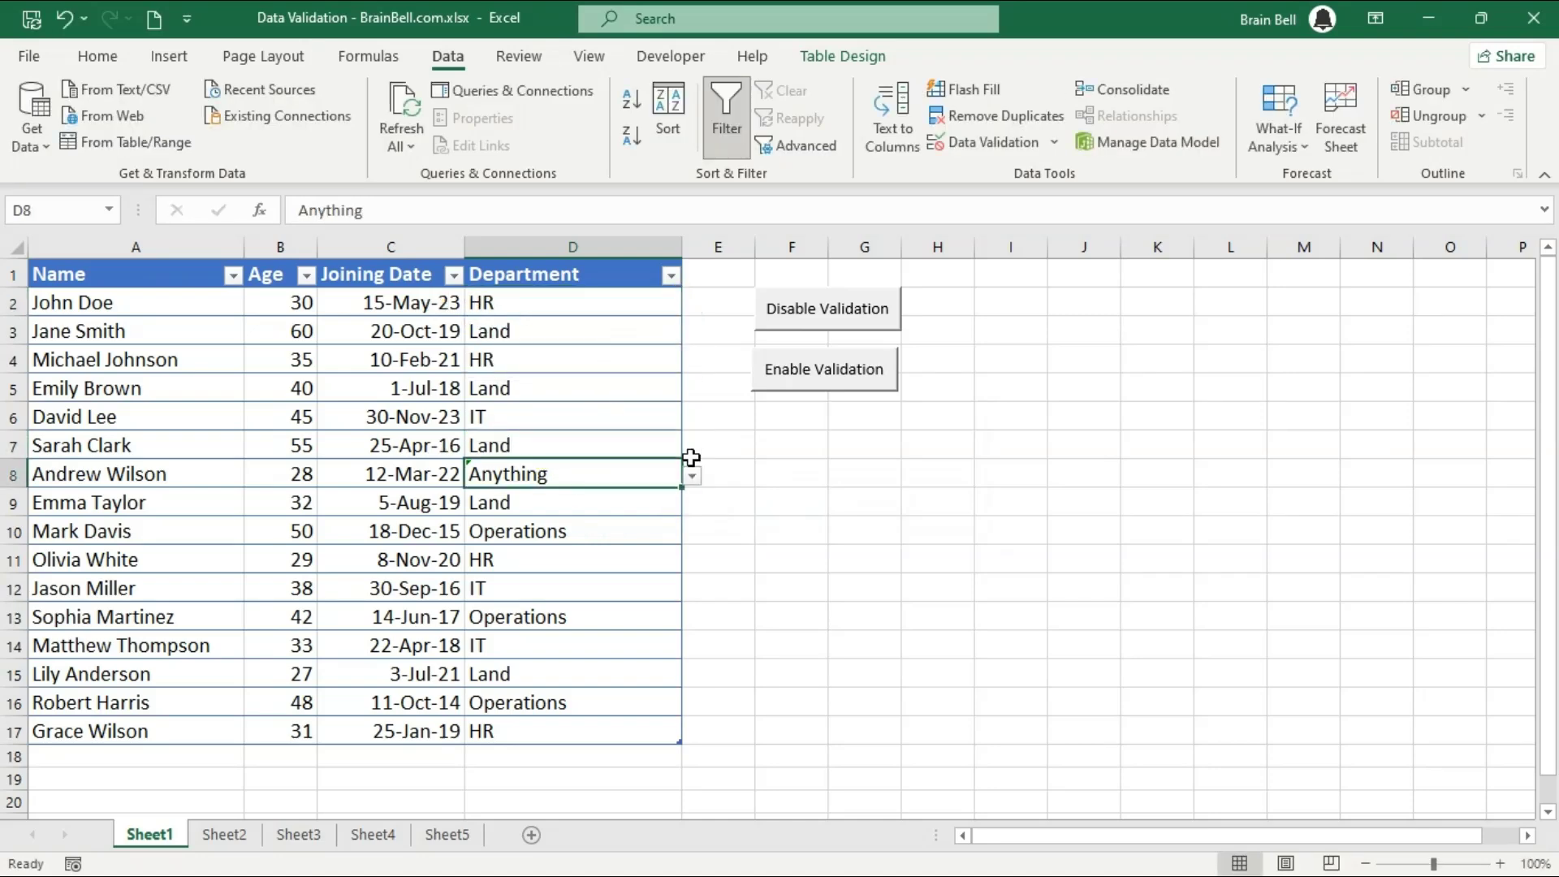
# Step: Try to change the department in D7 to LandMark, and cancel the entry
pyautogui.click(616, 446)
pyautogui.doubleClick(617, 445)
pyautogui.write('Mark')
pyautogui.press('Return')
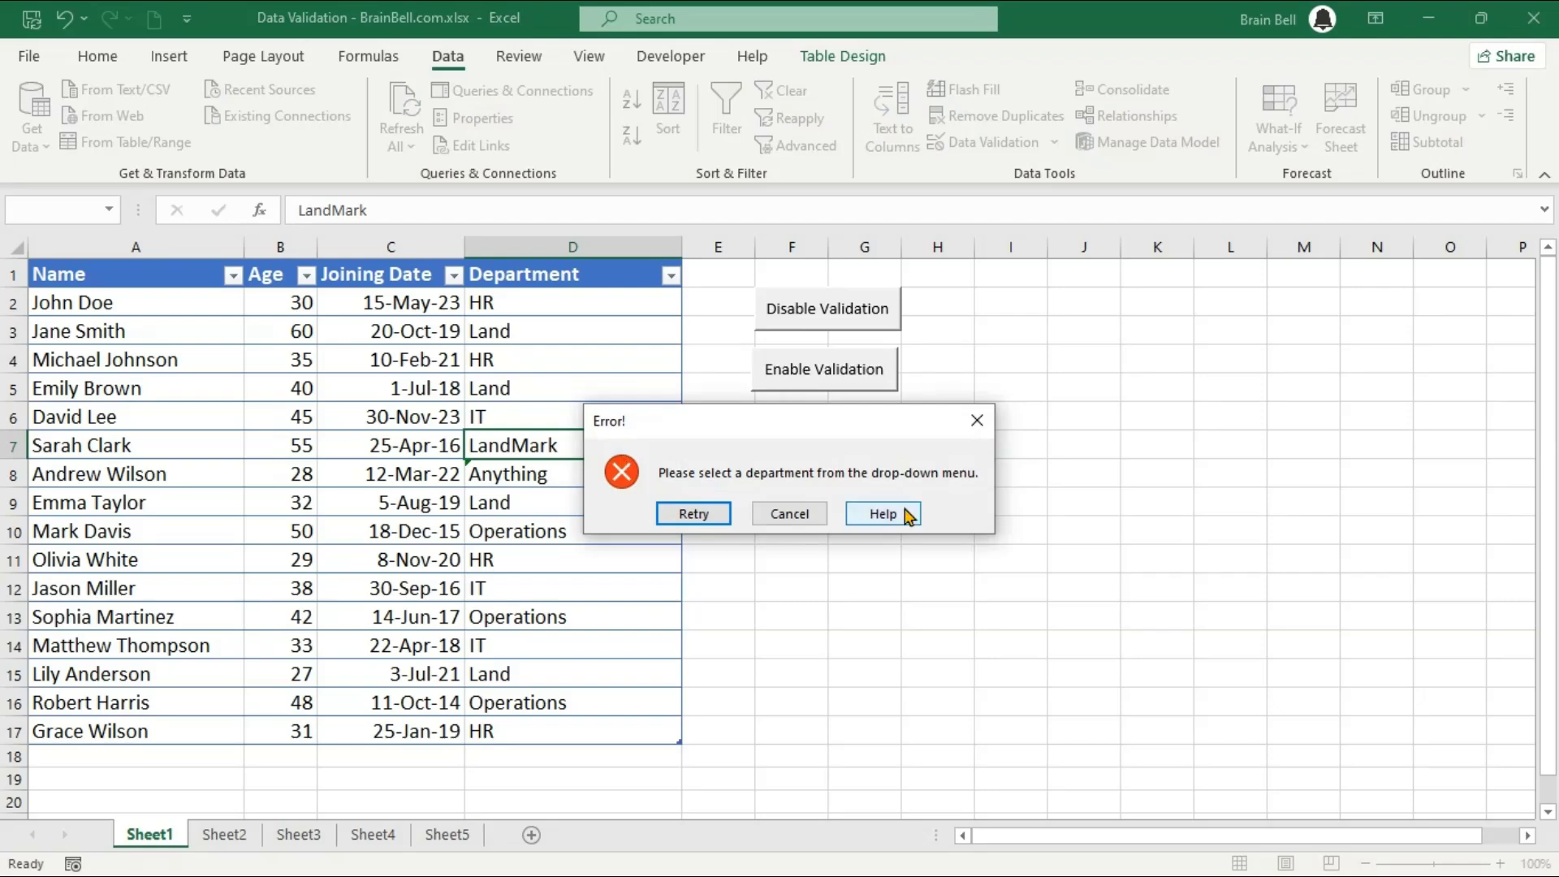
pyautogui.click(789, 514)
# Step: Re-enter Anything in D8 to test the rule, and choose Operations from the department list on retry
pyautogui.click(547, 476)
pyautogui.doubleClick(665, 485)
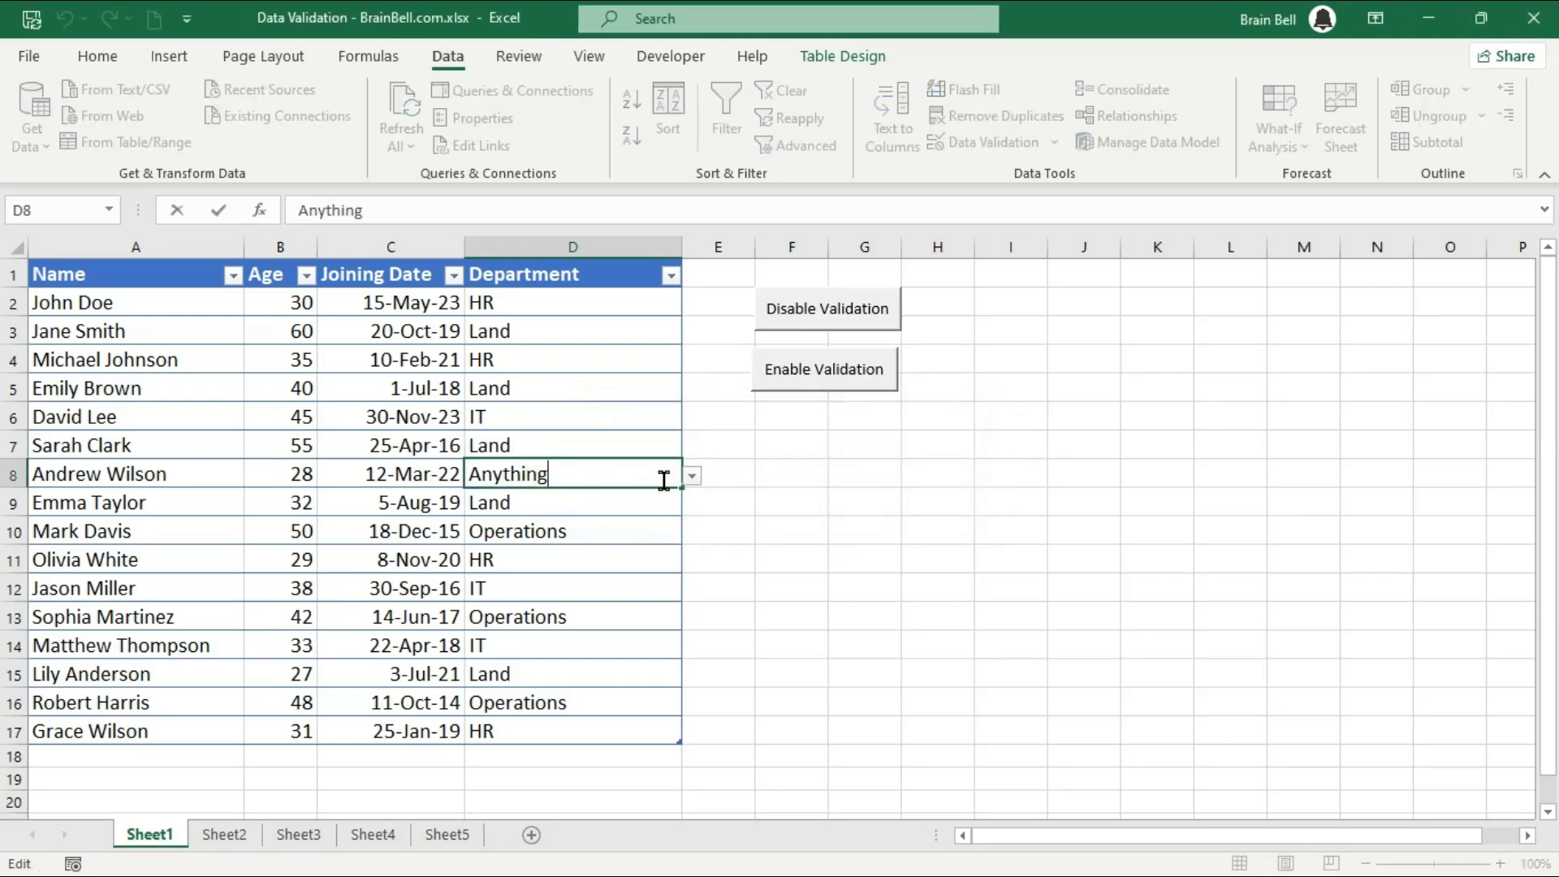
pyautogui.press('Return')
pyautogui.click(692, 510)
pyautogui.click(692, 476)
pyautogui.click(648, 538)
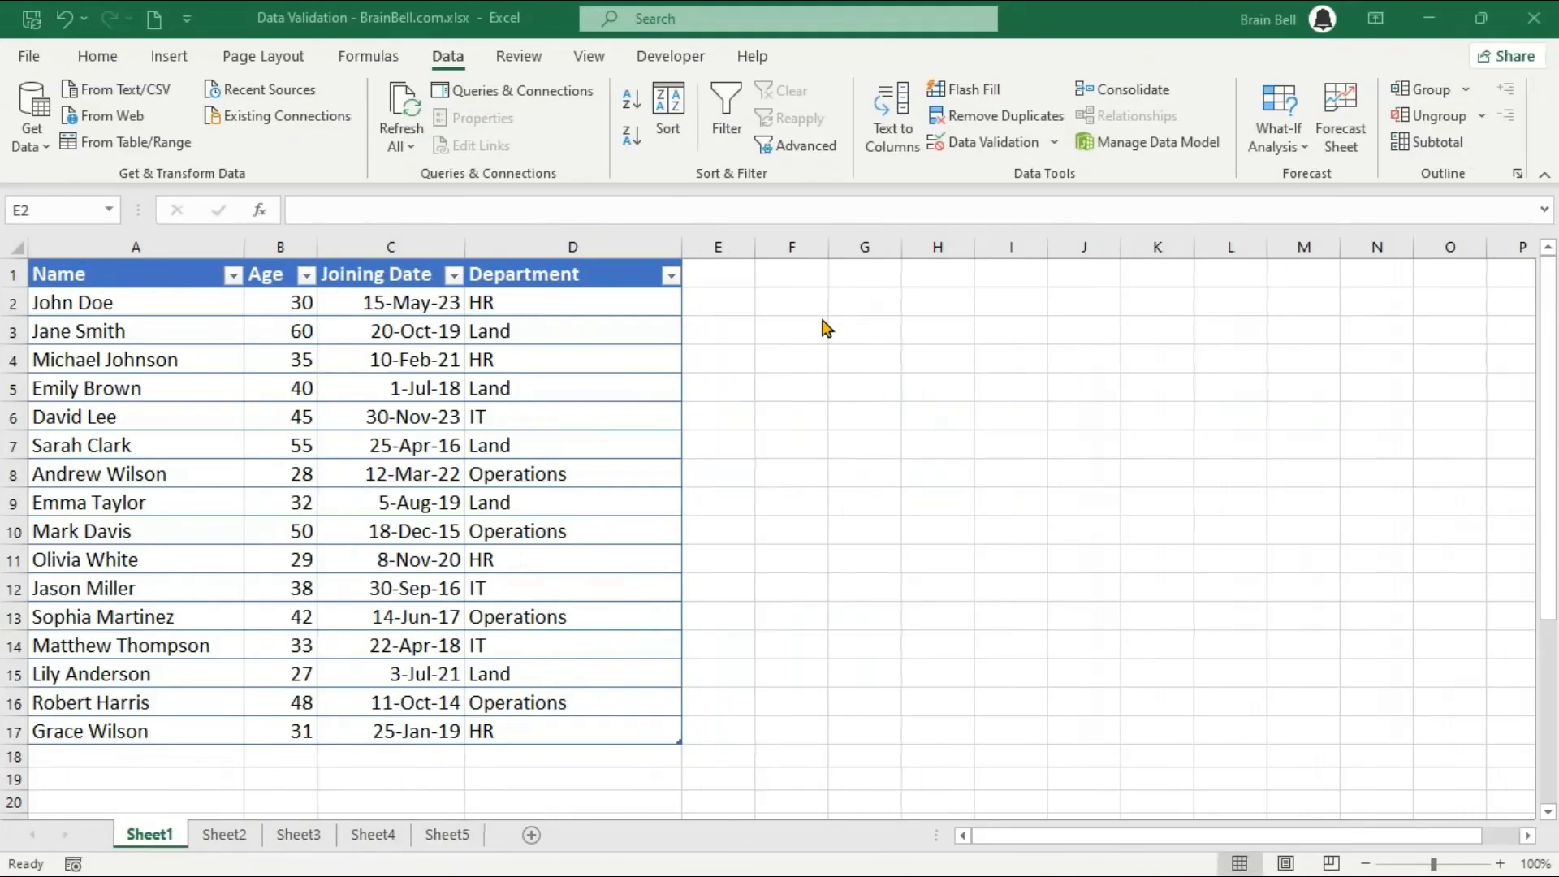
# Step: Turn off the error alert for invalid data in B2's validation and apply it to all cells with the same settings
pyautogui.click(303, 303)
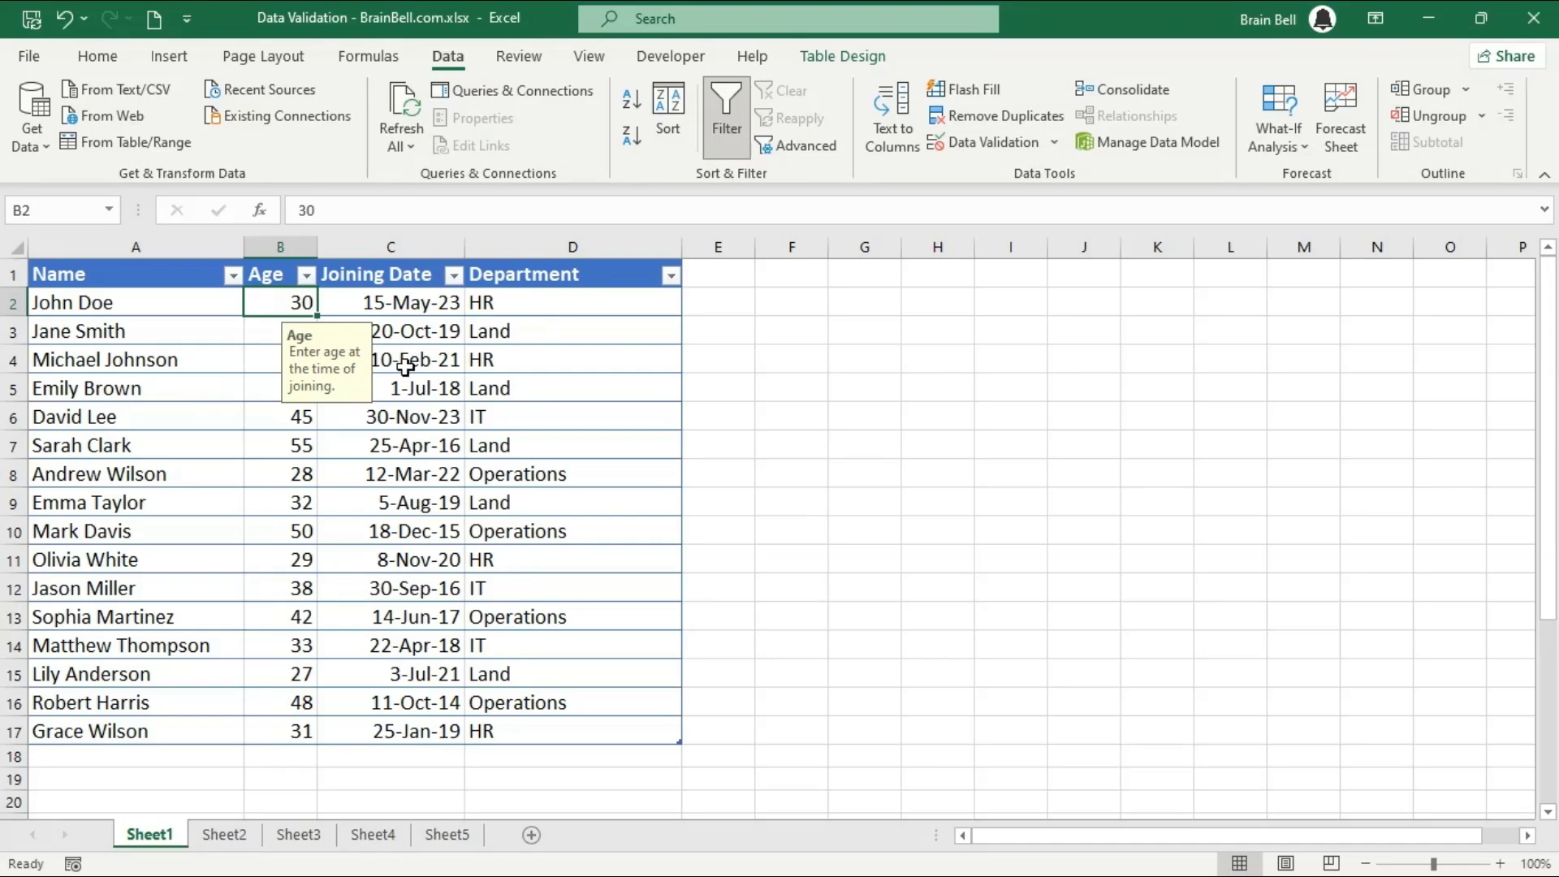
pyautogui.click(961, 143)
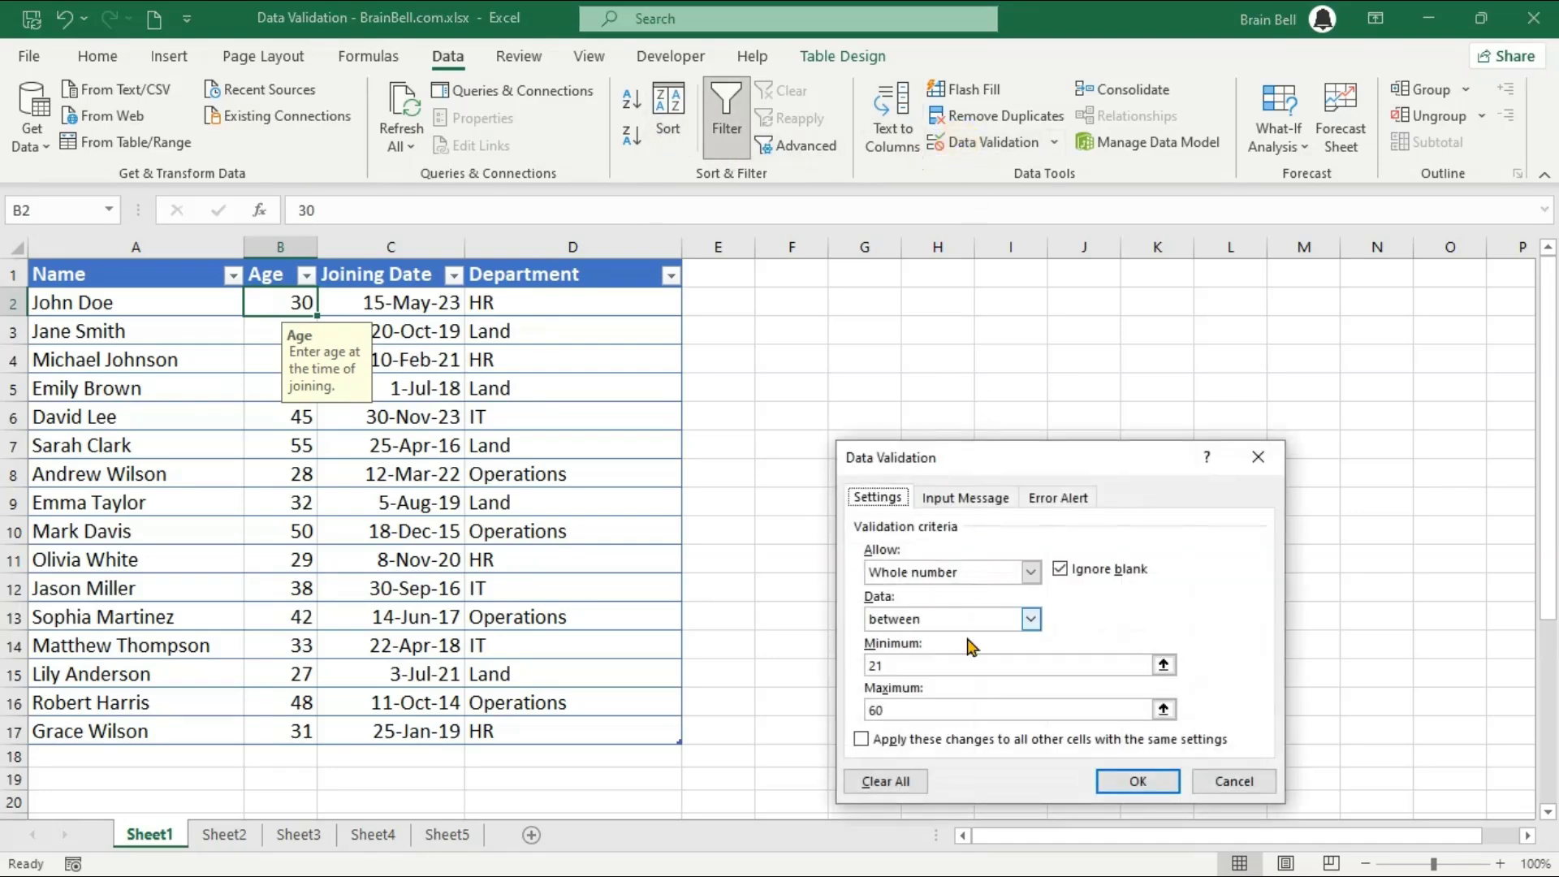
pyautogui.click(949, 748)
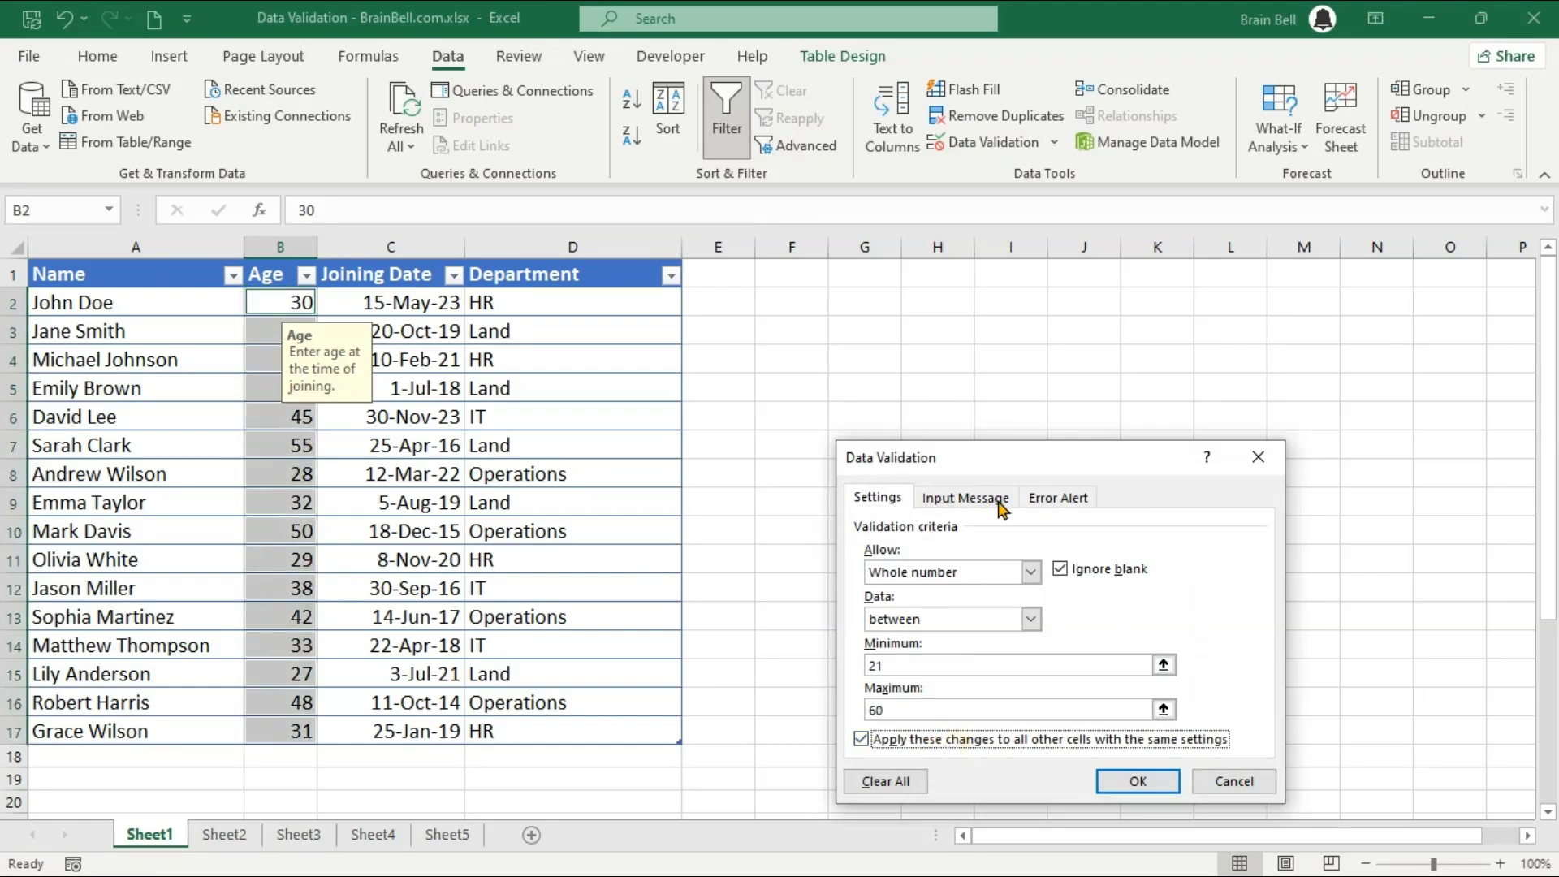
pyautogui.click(1042, 501)
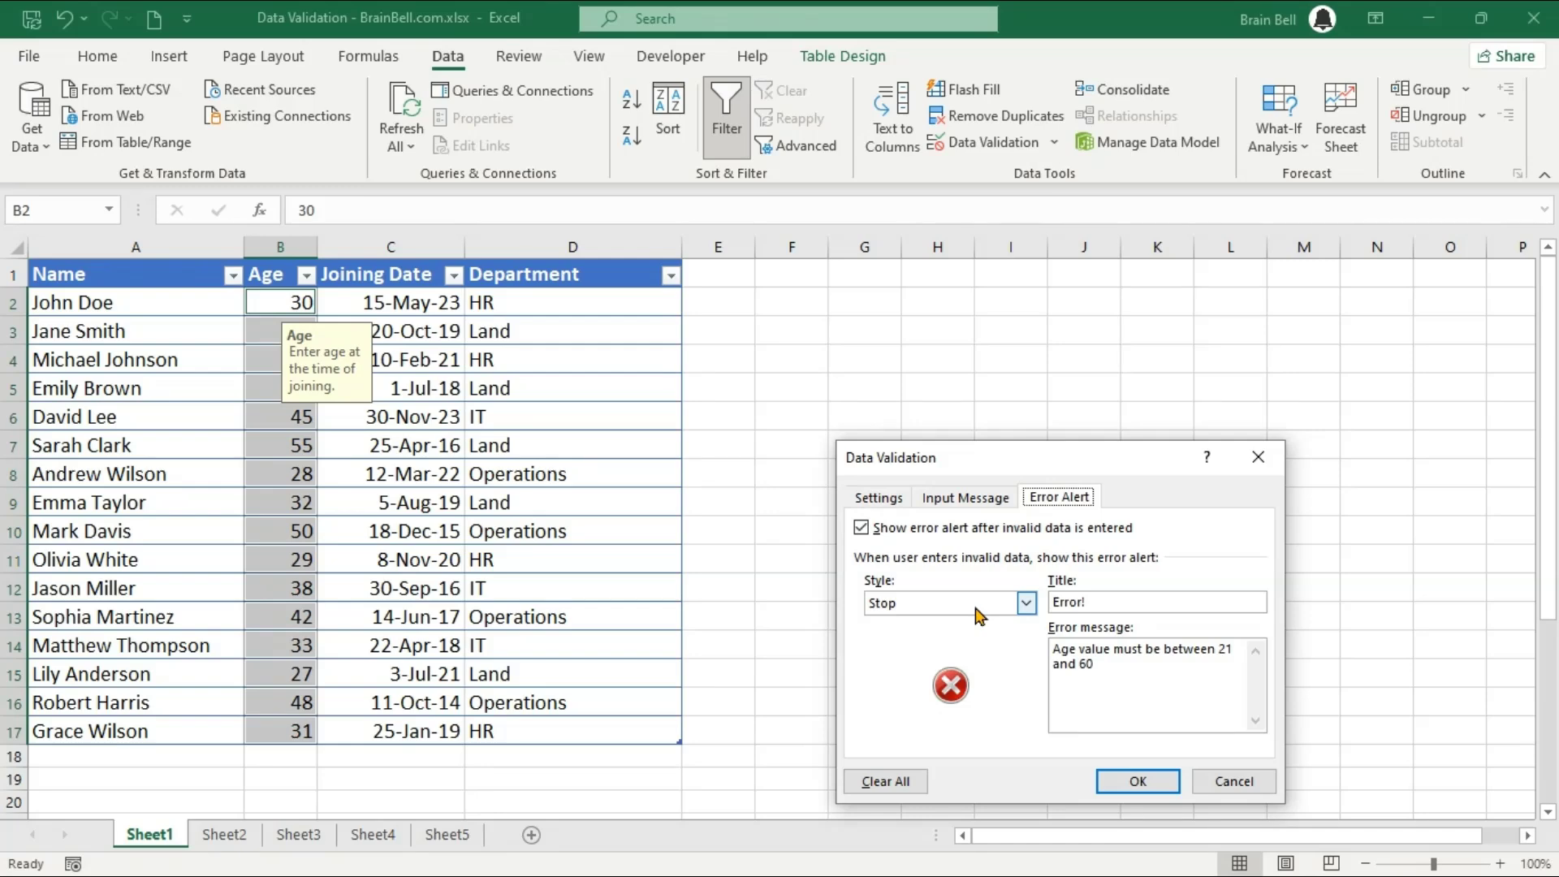
pyautogui.click(862, 529)
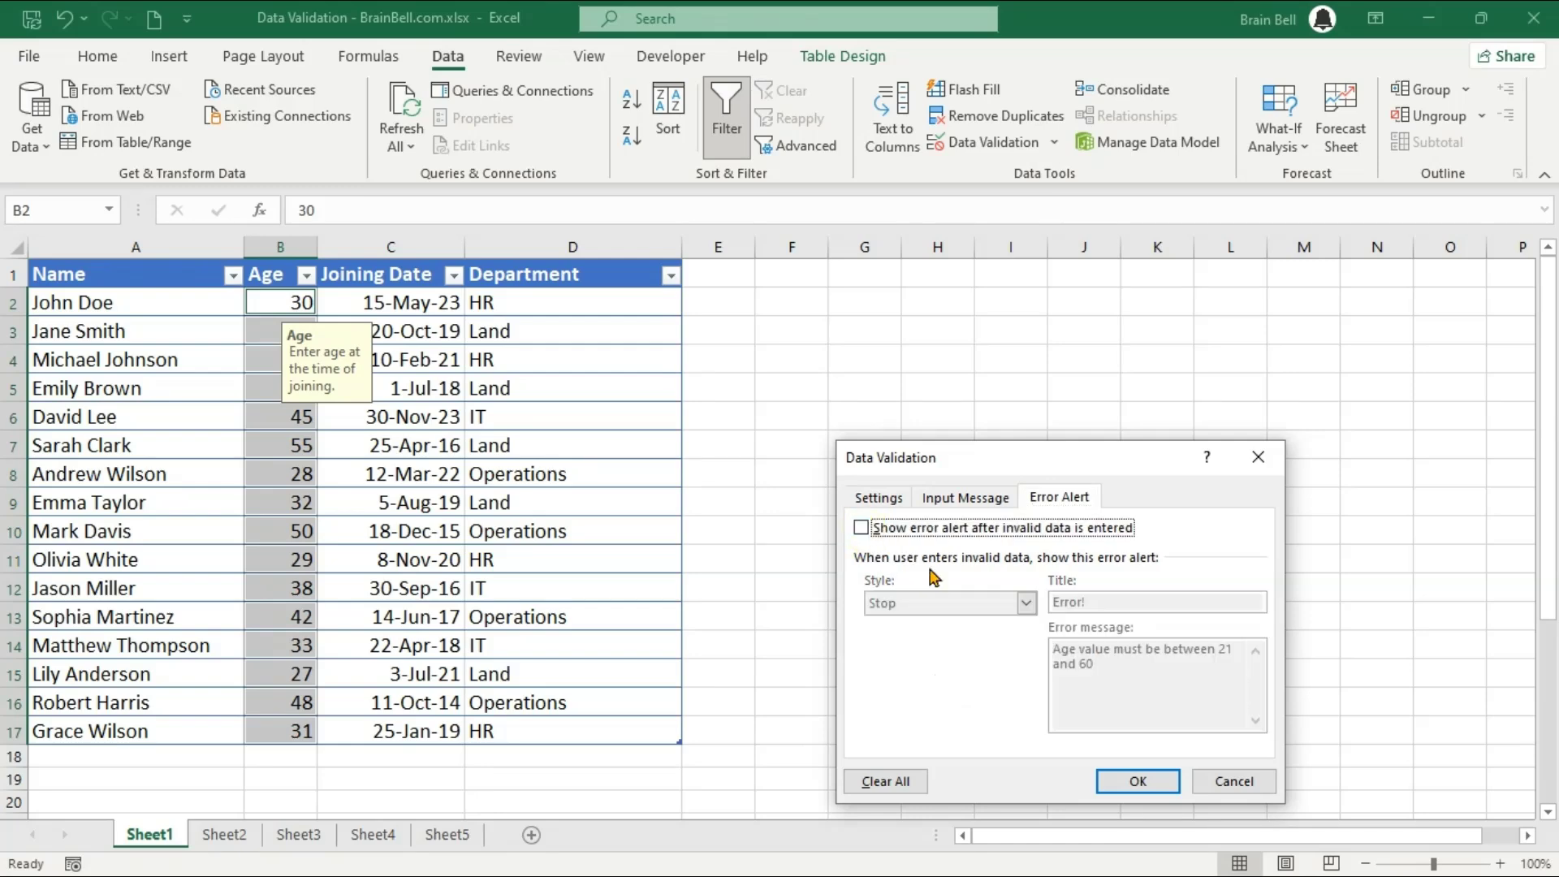
pyautogui.click(1119, 783)
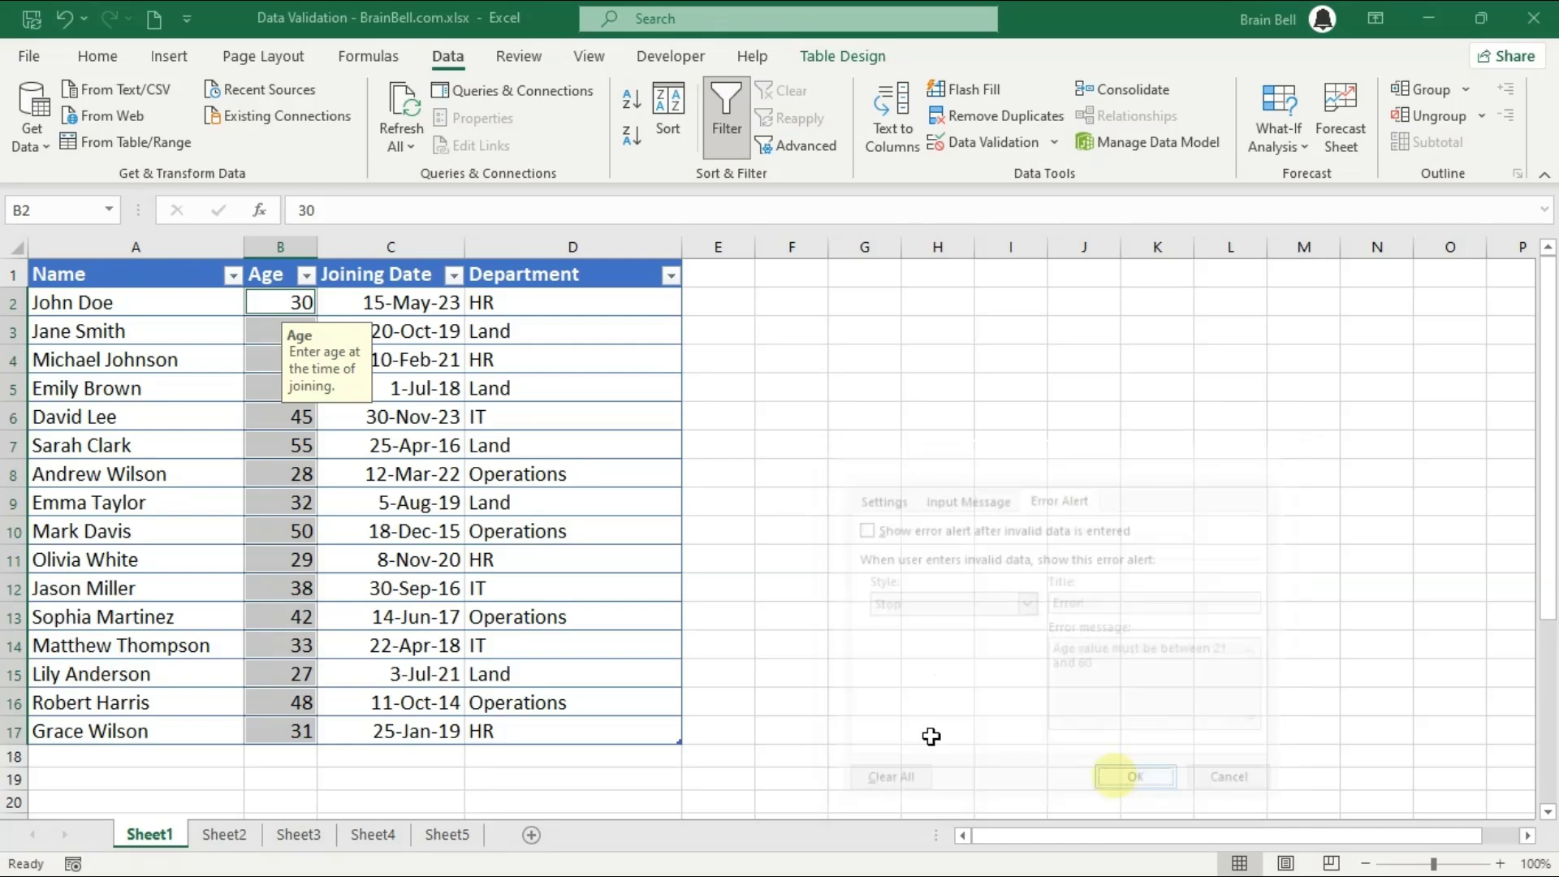
# Step: Enter the out-of-range ages 20 and 61 in B2, one after the other
pyautogui.click(289, 303)
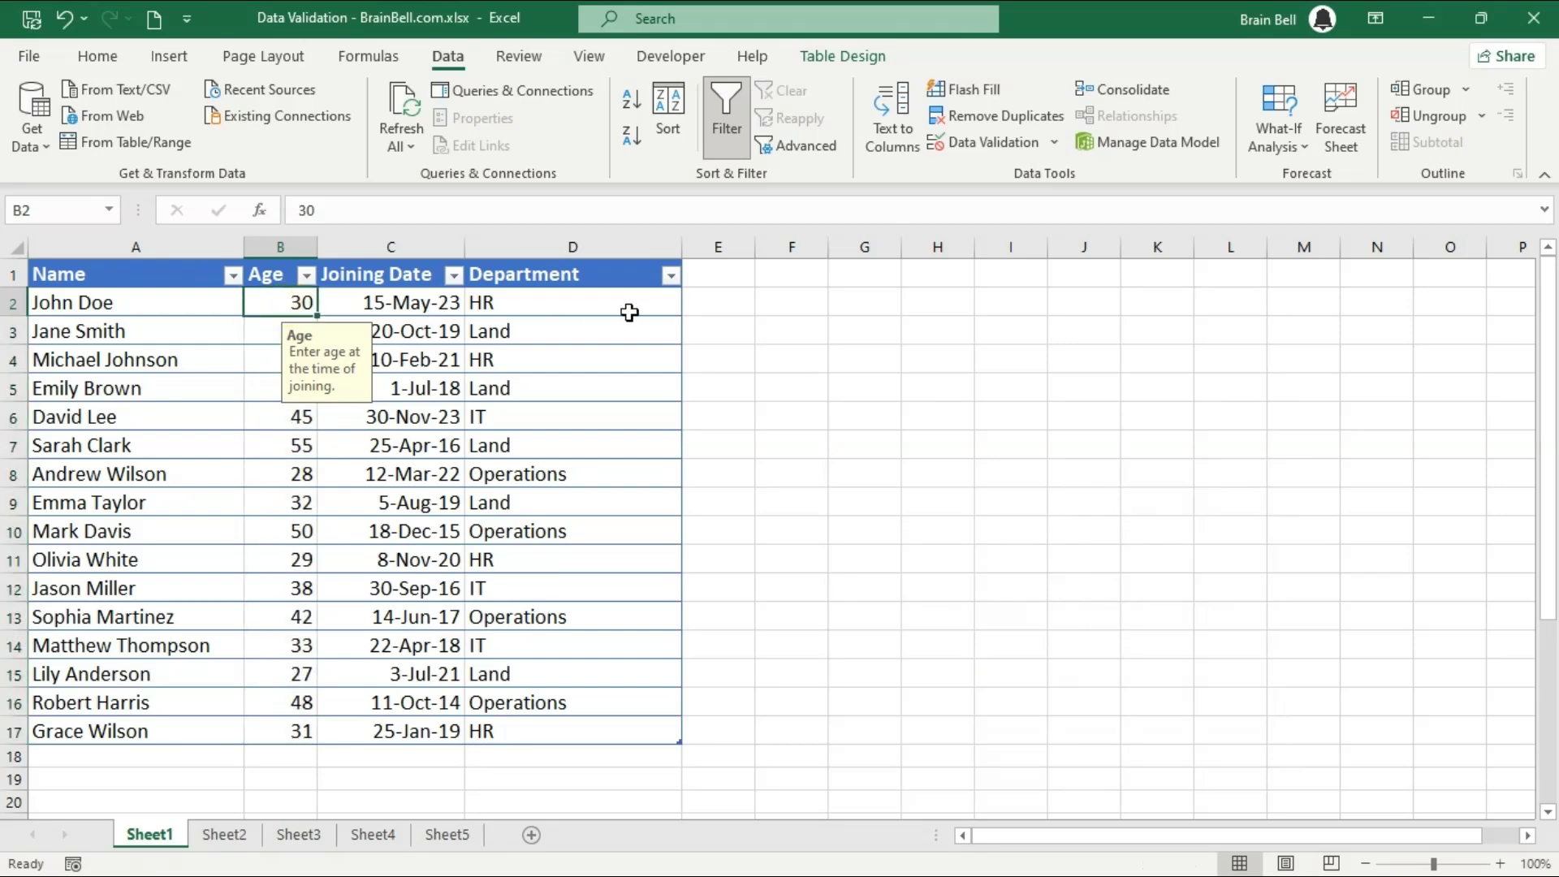
pyautogui.write('20')
pyautogui.press('Return')
pyautogui.press('Up')
pyautogui.write('61')
pyautogui.press('Return')
pyautogui.press('Up')
# Step: Turn the error alert for invalid data back on for B2 and all cells with the same validation settings
pyautogui.click(1010, 143)
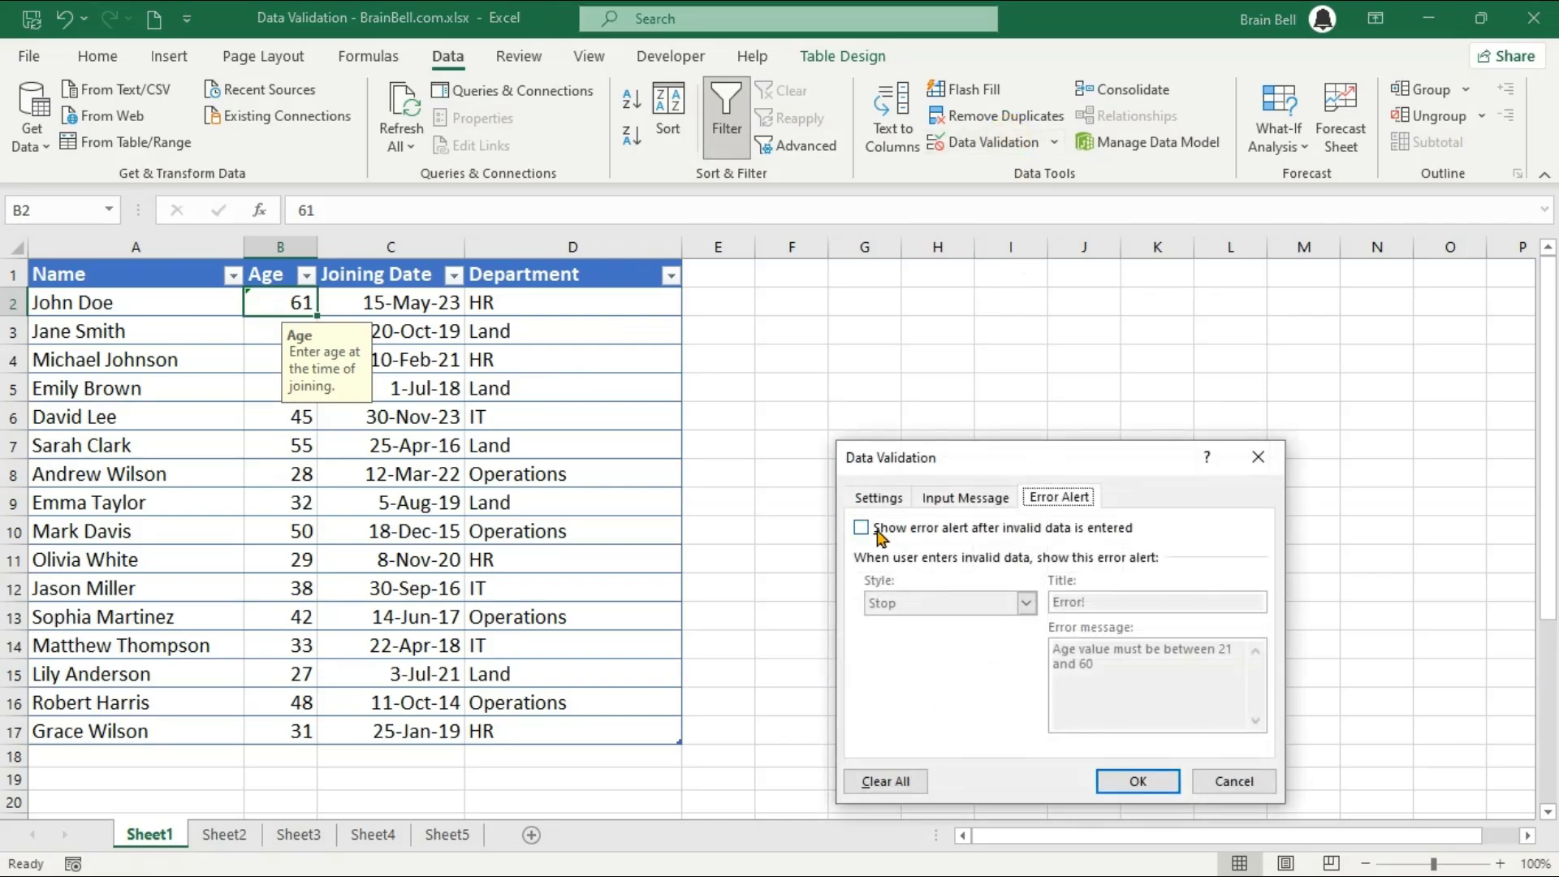
pyautogui.click(878, 497)
pyautogui.click(926, 740)
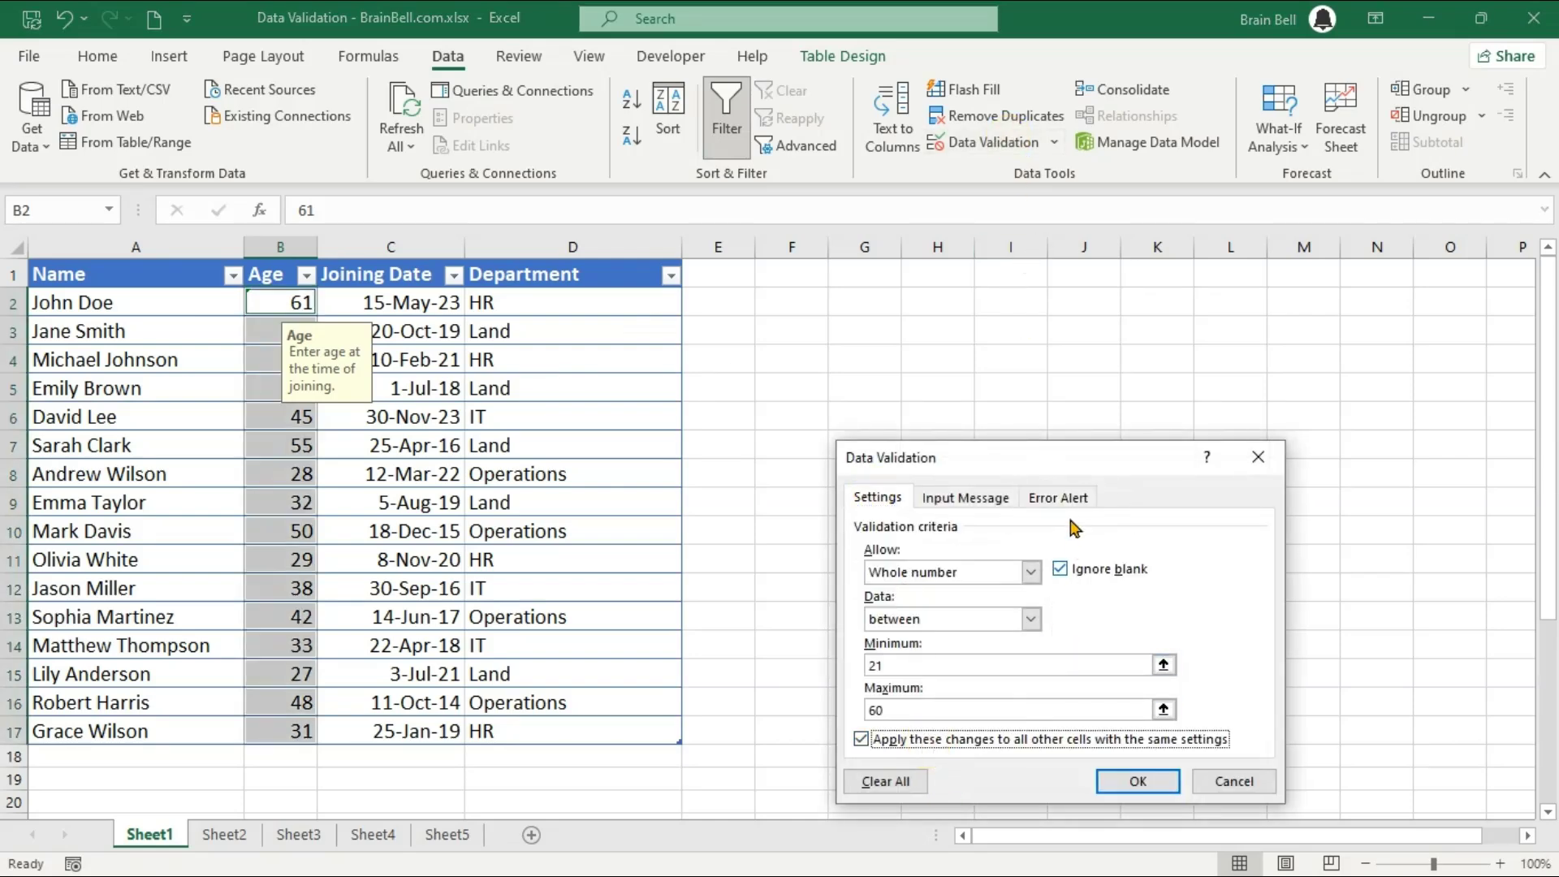
pyautogui.click(1056, 498)
pyautogui.click(960, 529)
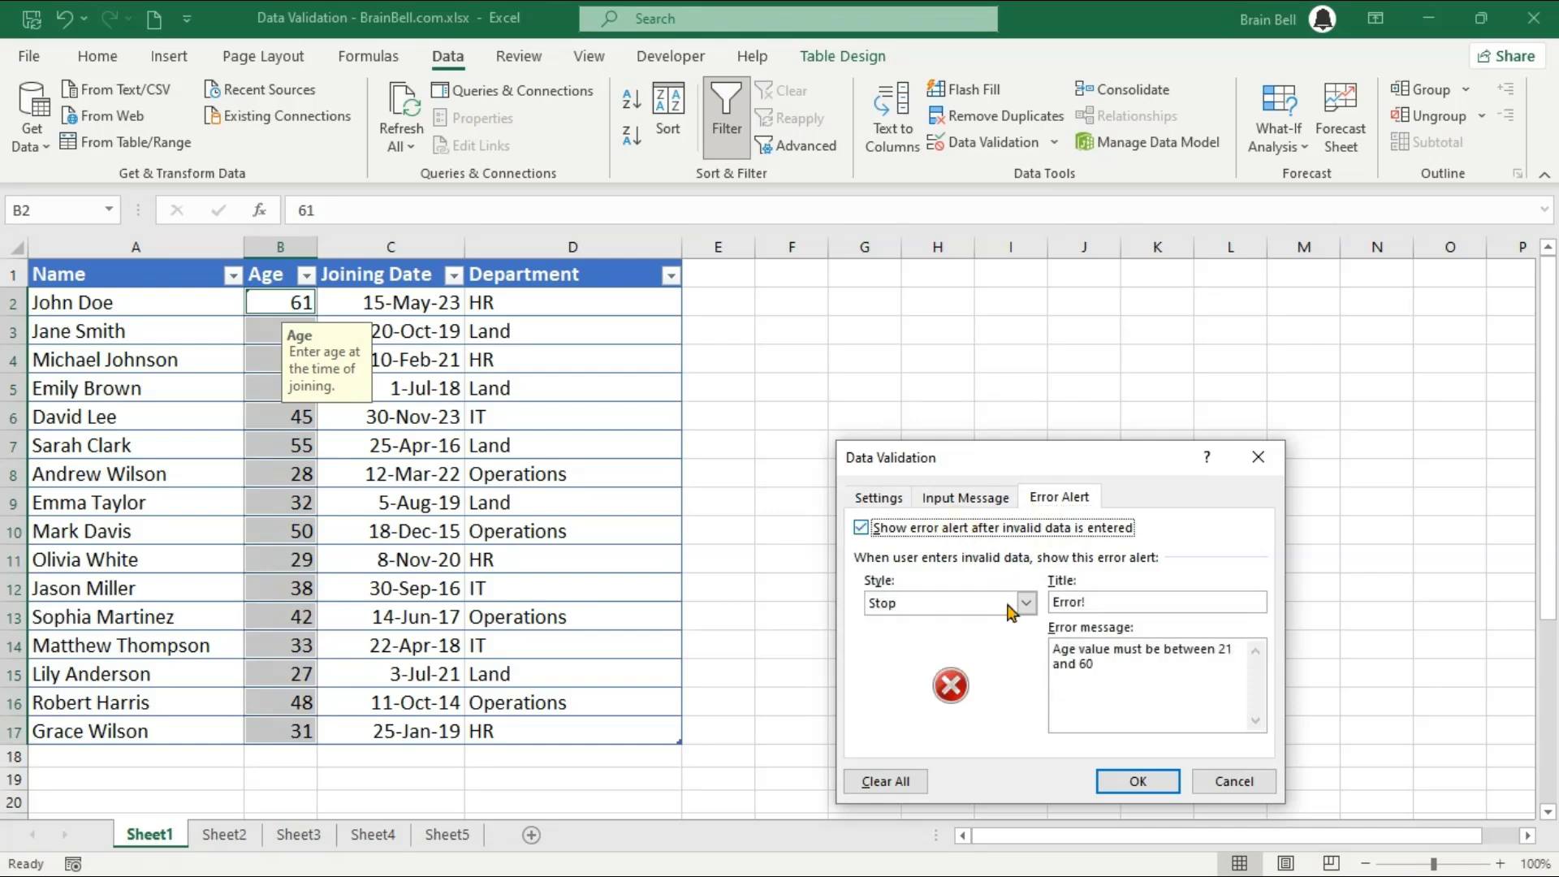
pyautogui.click(1138, 779)
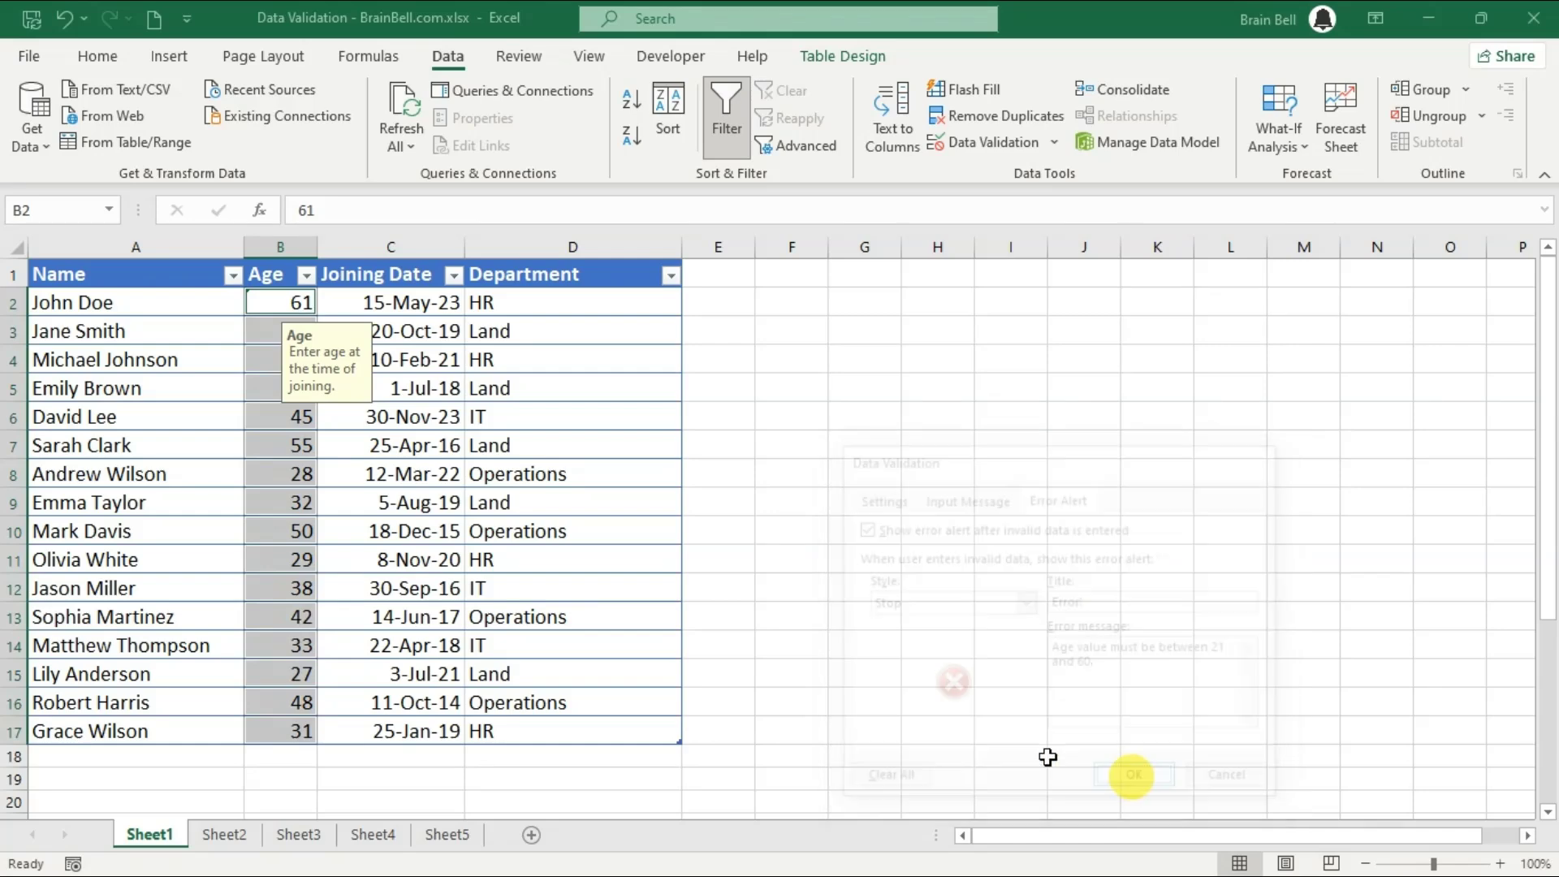
# Step: Try to re-enter 61 as the age in B2, and change it to 60 on retry
pyautogui.click(301, 302)
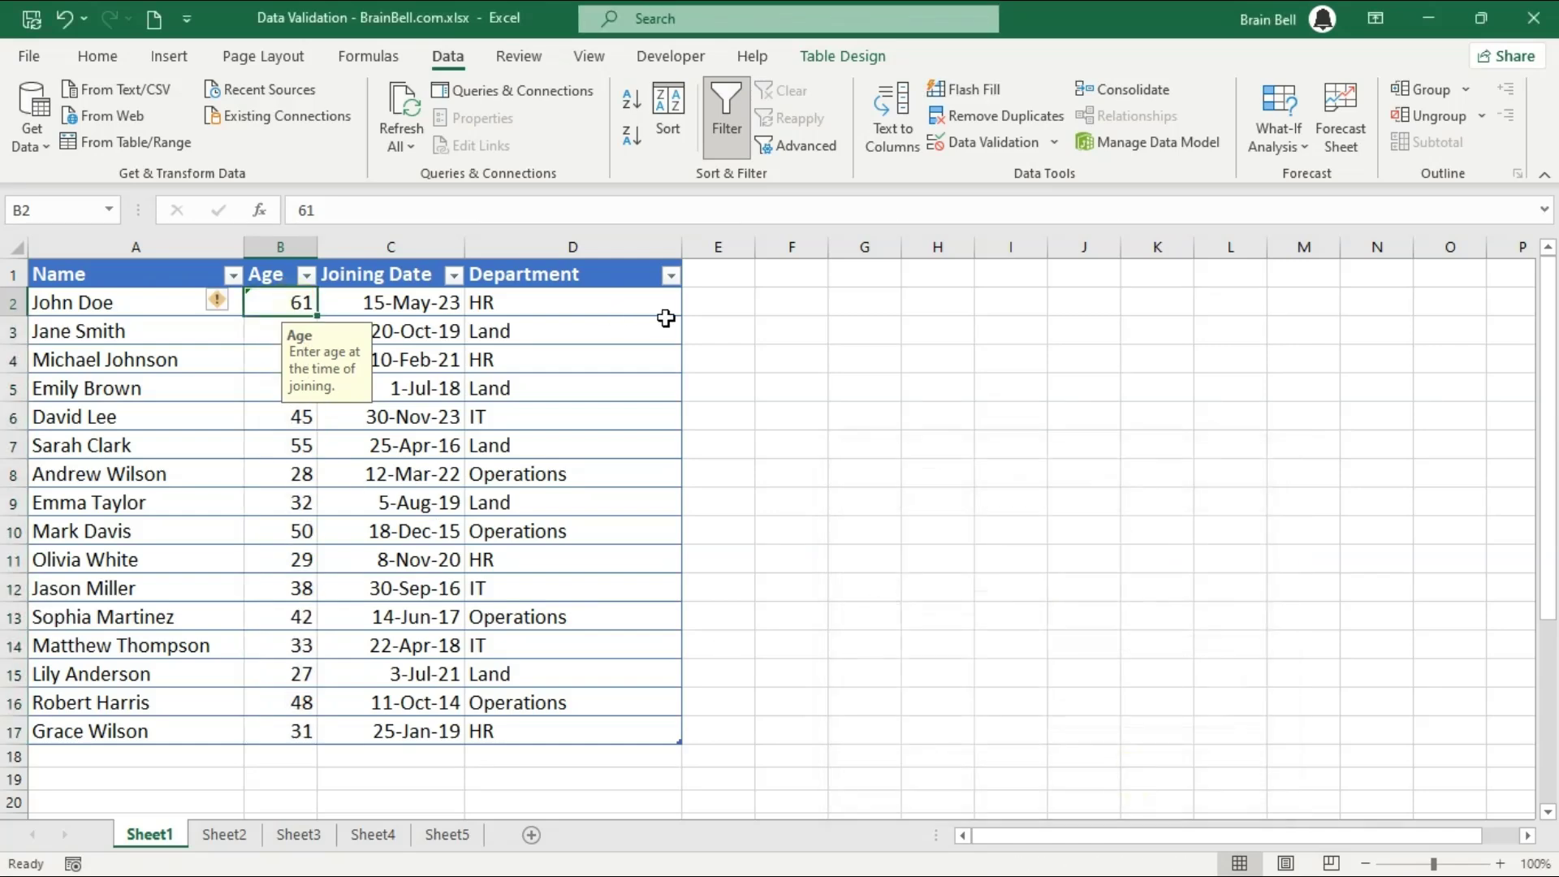
pyautogui.press('F2')
pyautogui.press('Return')
pyautogui.press('Return')
pyautogui.write('60')
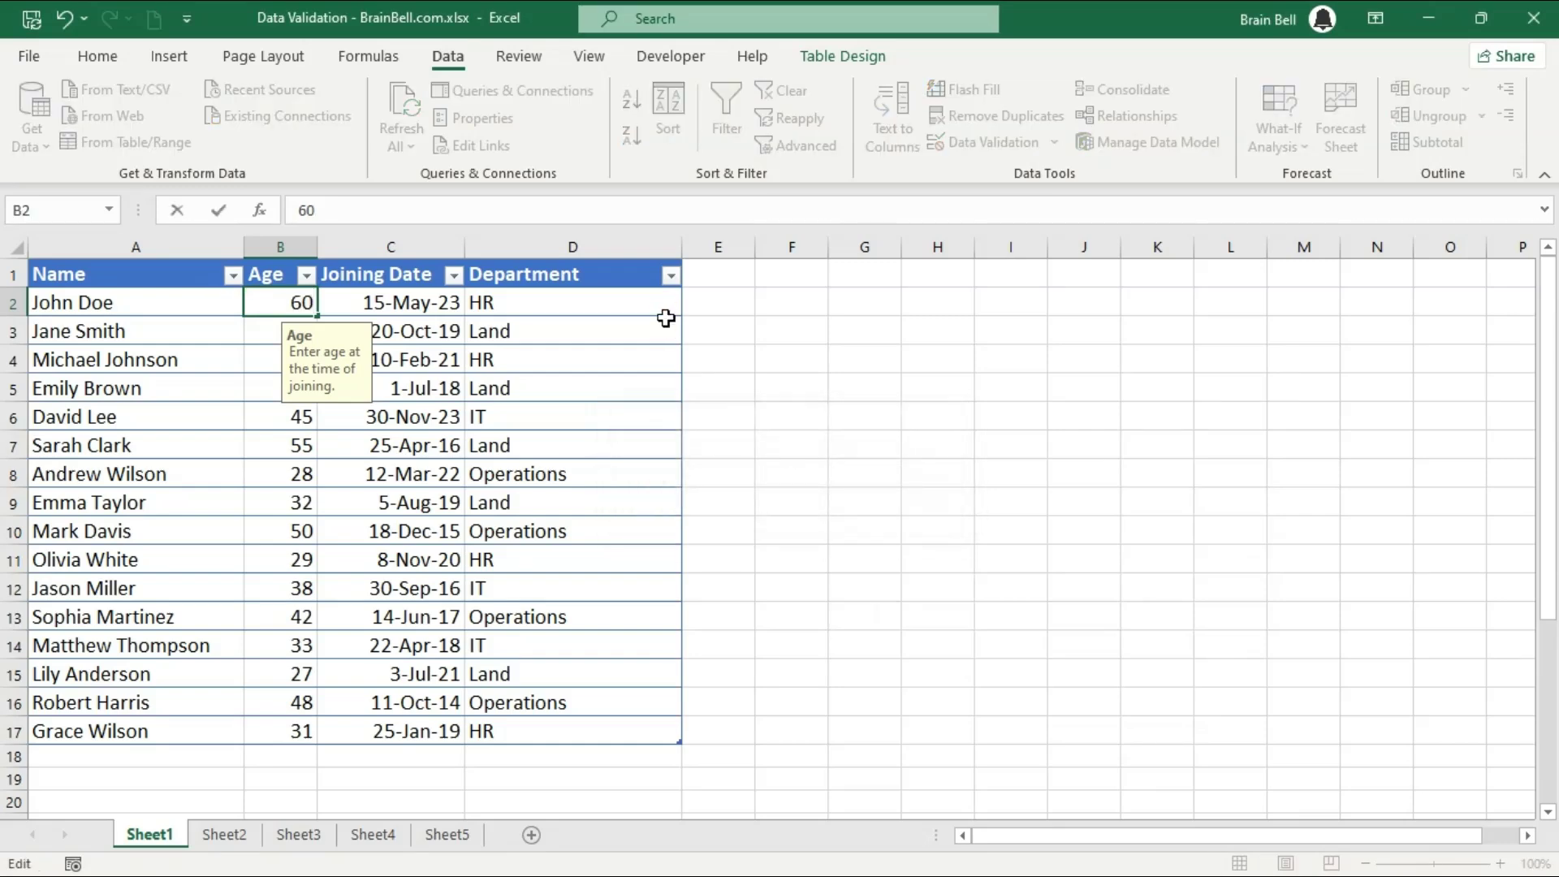
# Step: Set the age in B2 to 30
pyautogui.press('BackSpace')
pyautogui.press('BackSpace')
pyautogui.write('30')
pyautogui.press('Return')
pyautogui.click(302, 307)
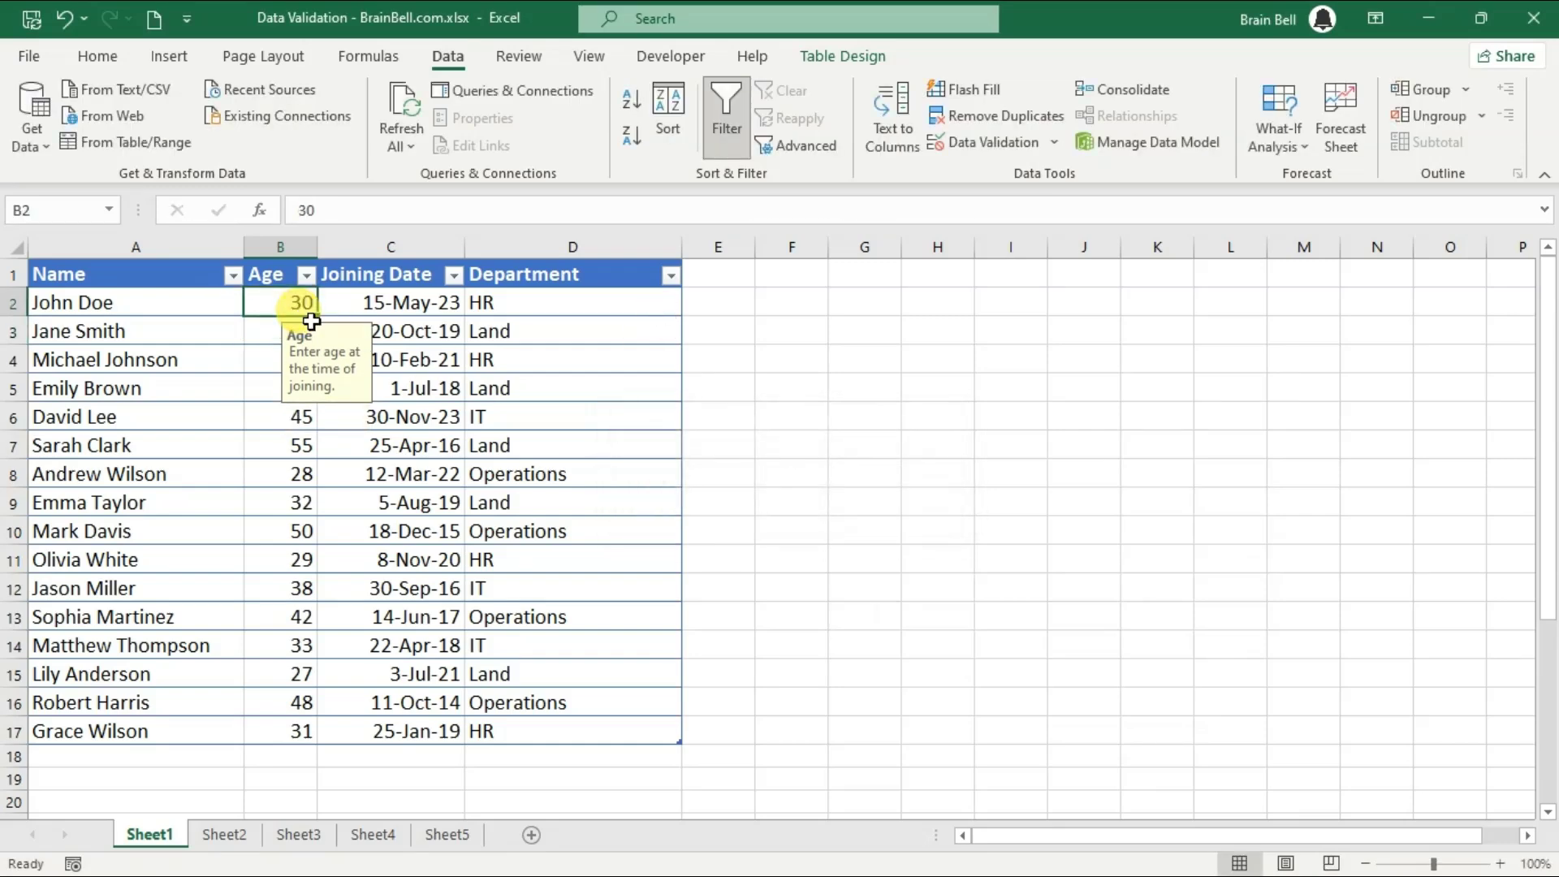
# Step: Try to open the data validation settings for the mixed range A2:D2, and cancel without erasing the current settings
pyautogui.moveTo(121, 303); pyautogui.dragTo(573, 303)
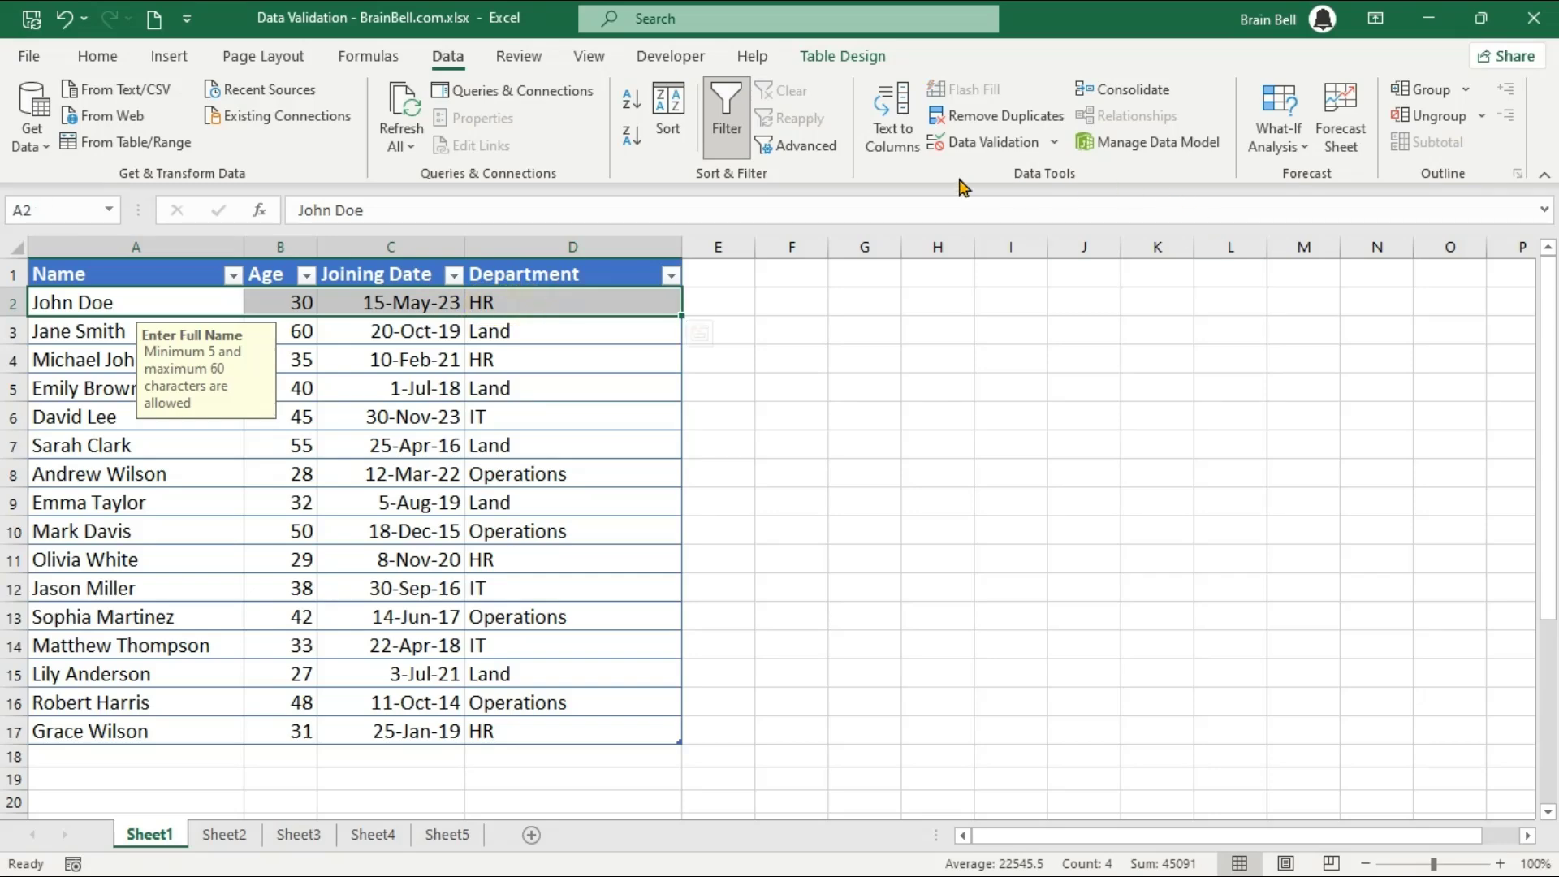
pyautogui.click(952, 142)
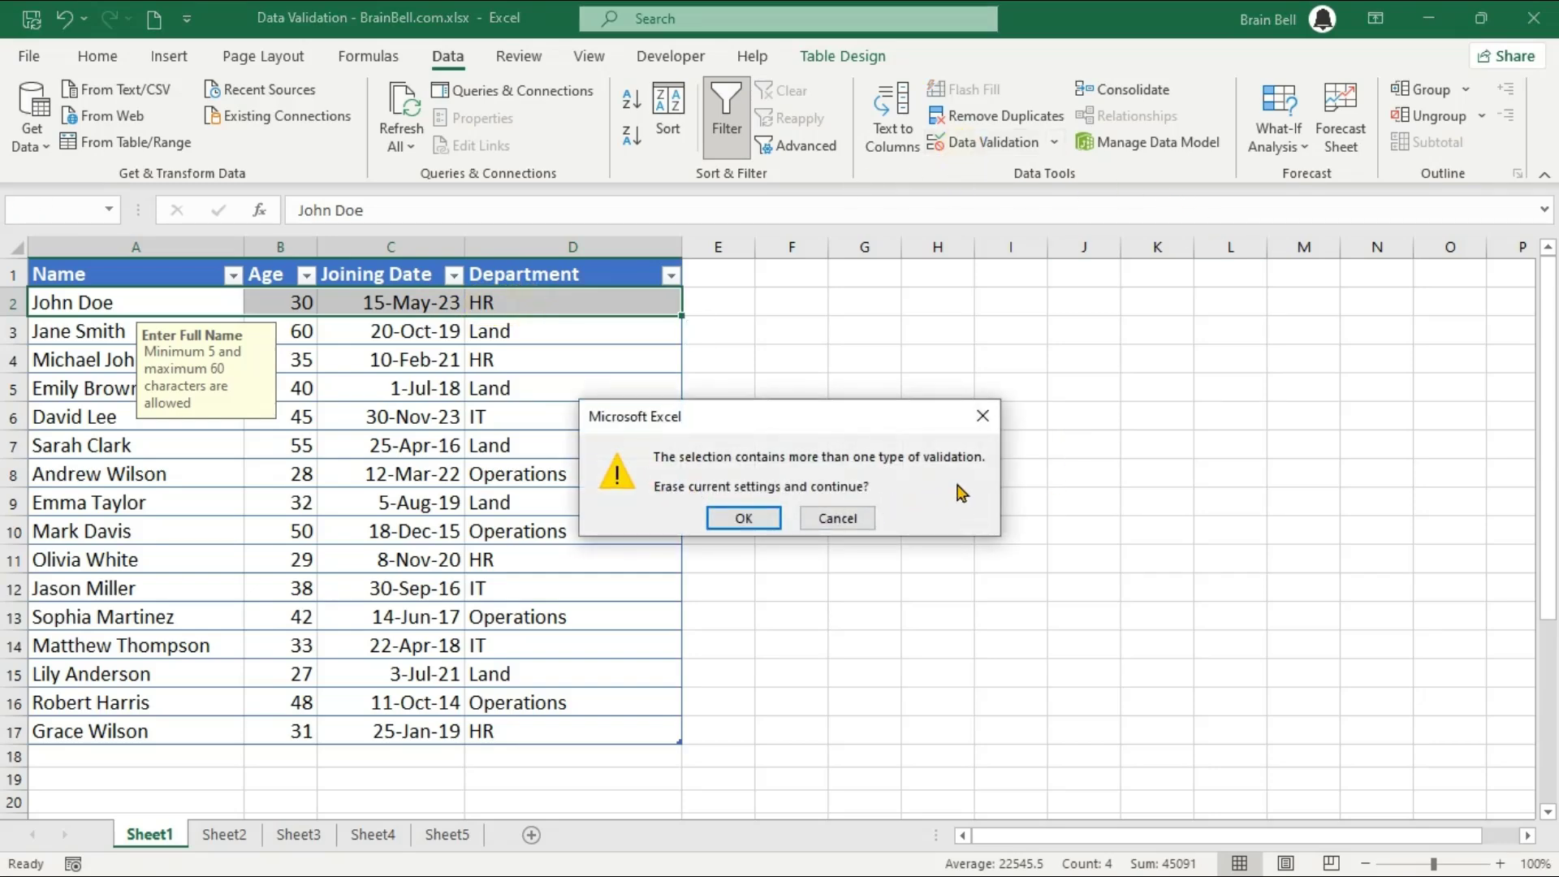
pyautogui.click(836, 518)
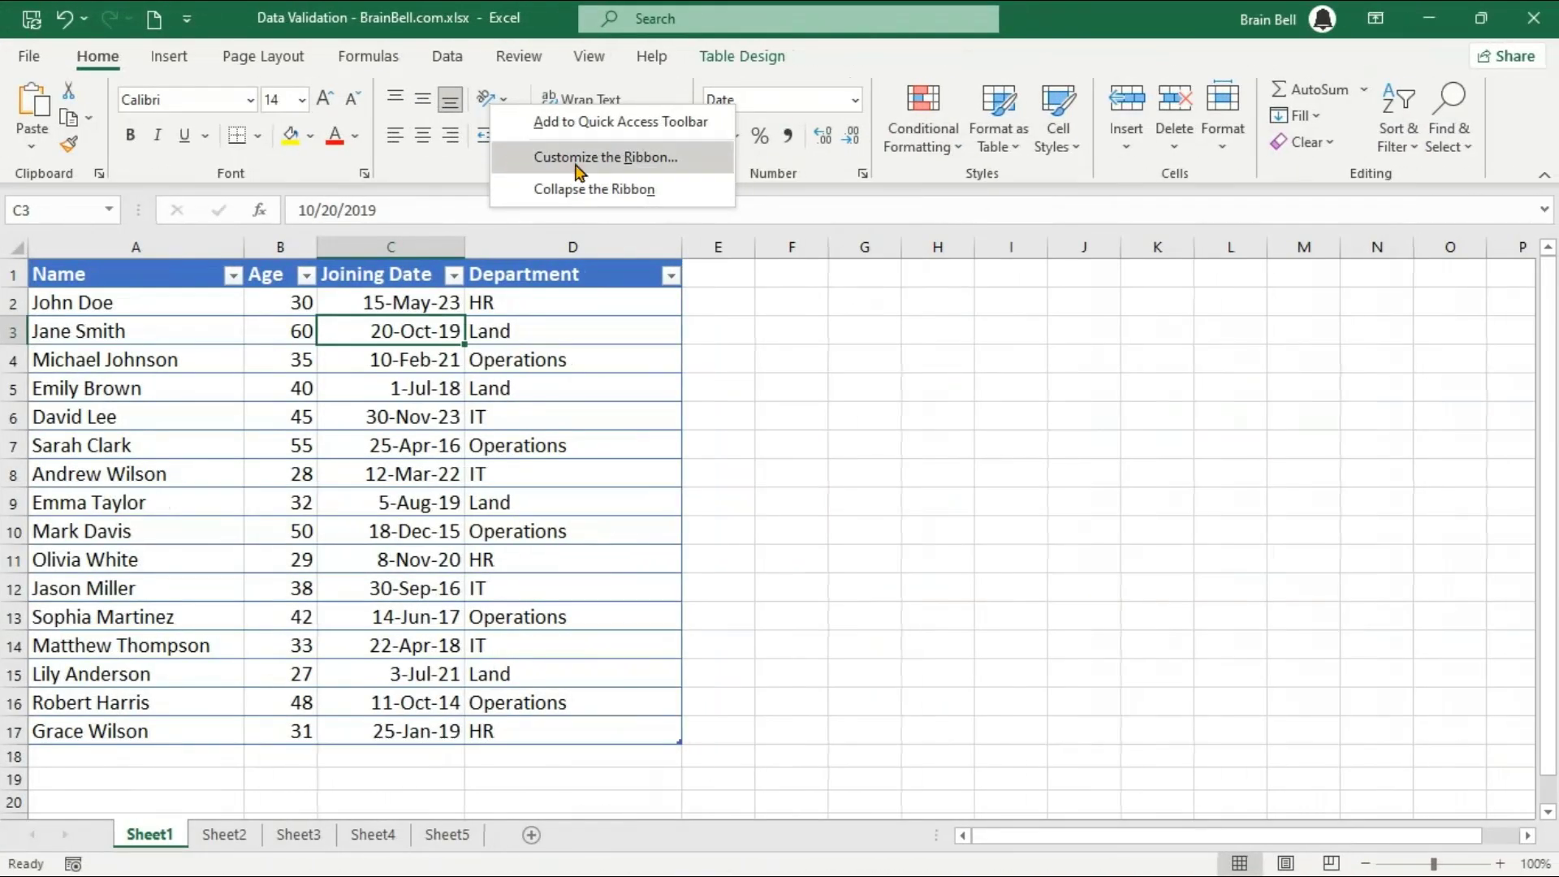
# Step: Customize the ribbon to include the Developer tab and display its commands
pyautogui.click(578, 171)
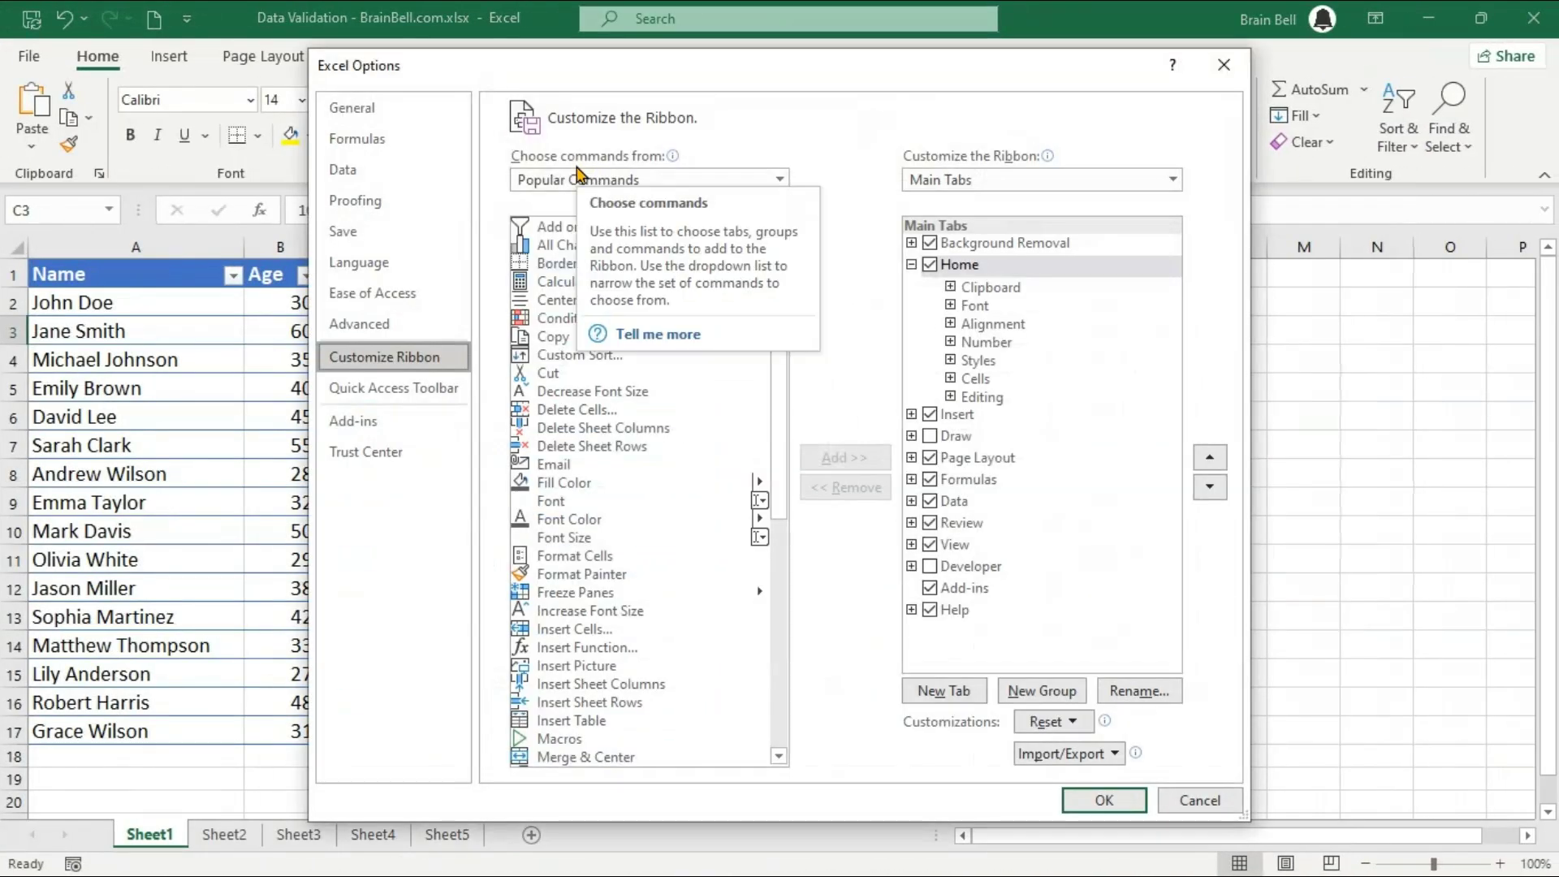
pyautogui.click(930, 566)
pyautogui.click(1105, 800)
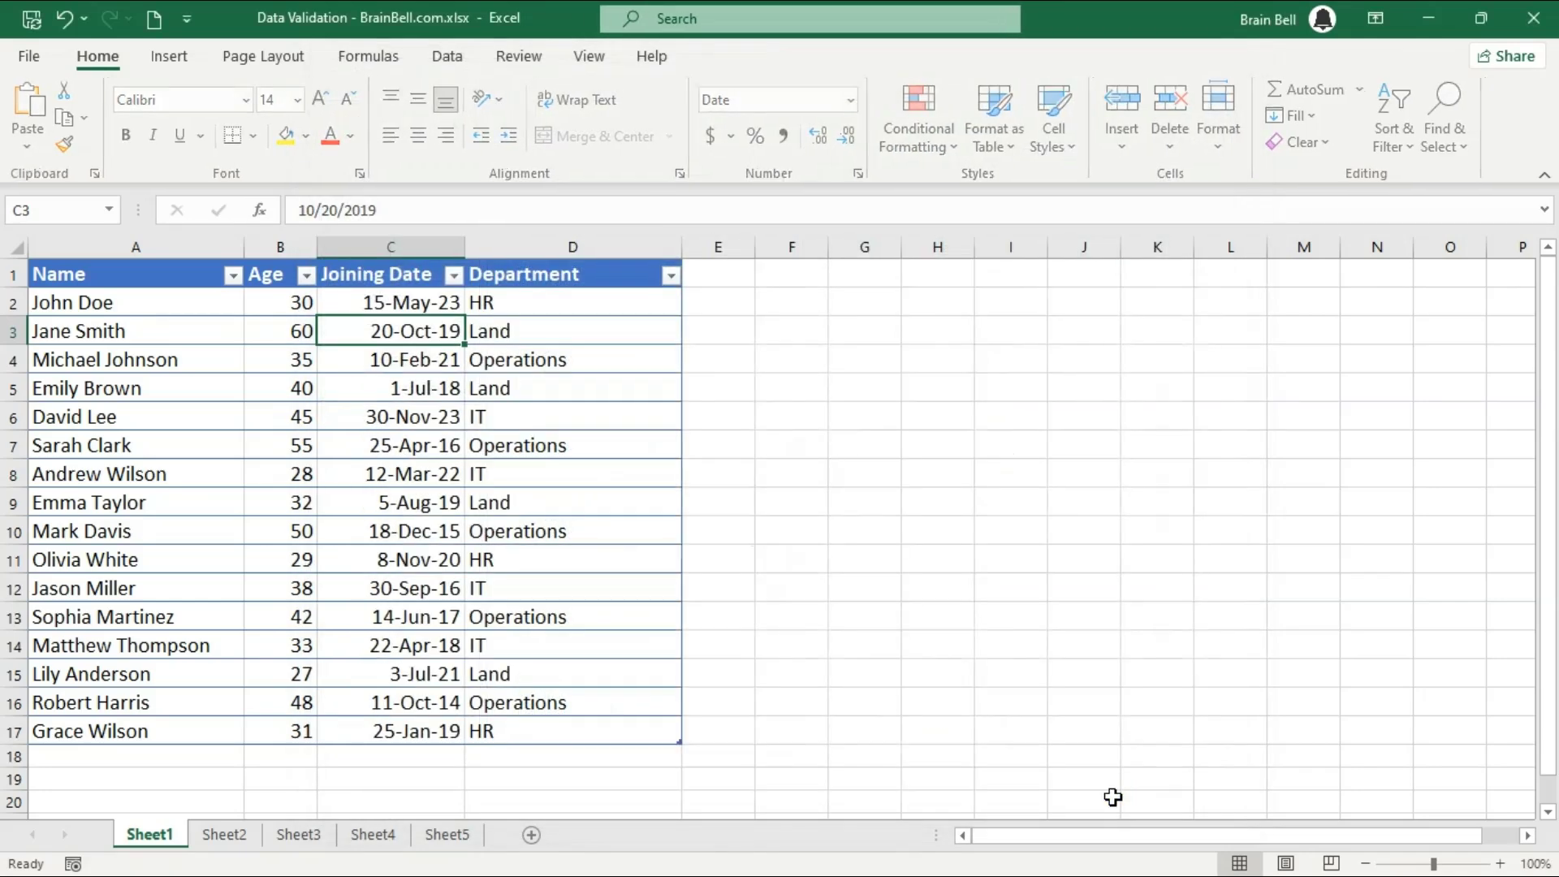
pyautogui.click(674, 58)
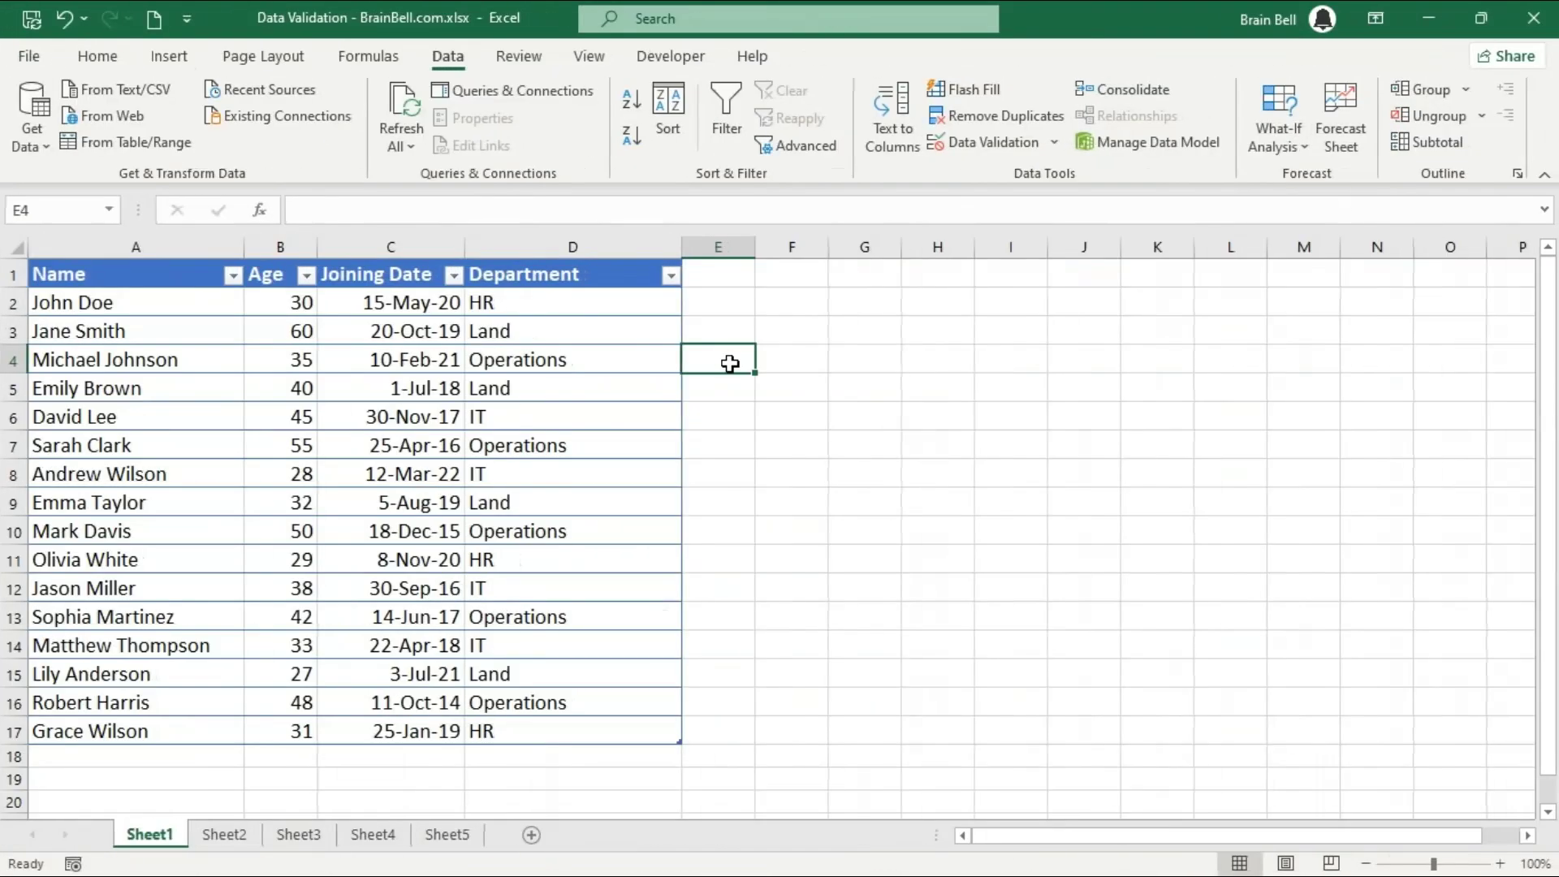
# Step: Open the Visual Basic editor and insert a new module into the workbook's project
pyautogui.click(667, 64)
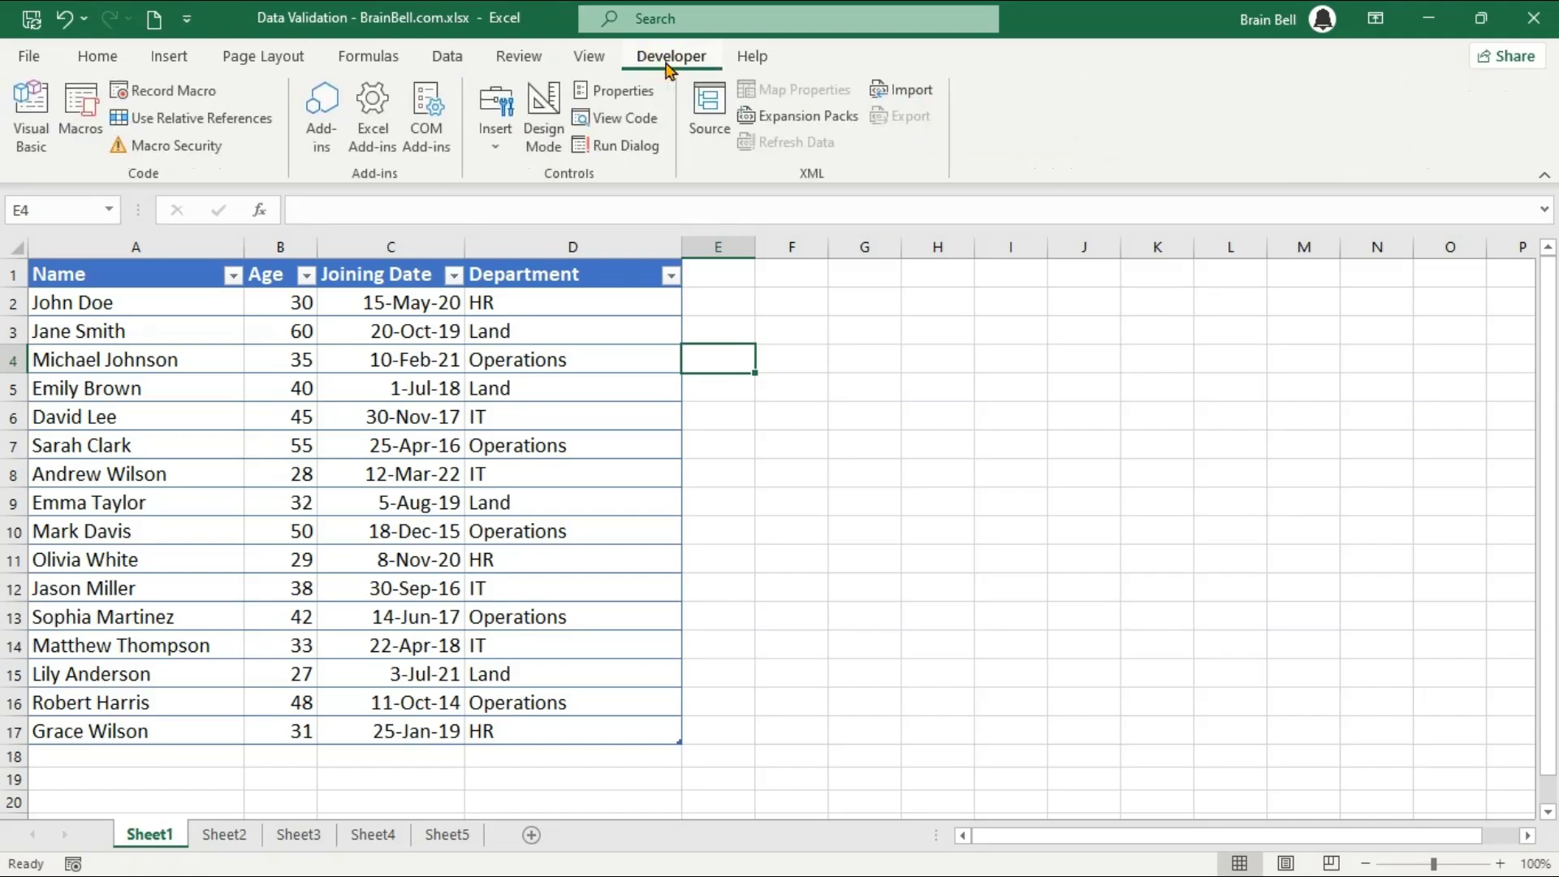
pyautogui.click(30, 122)
pyautogui.click(180, 42)
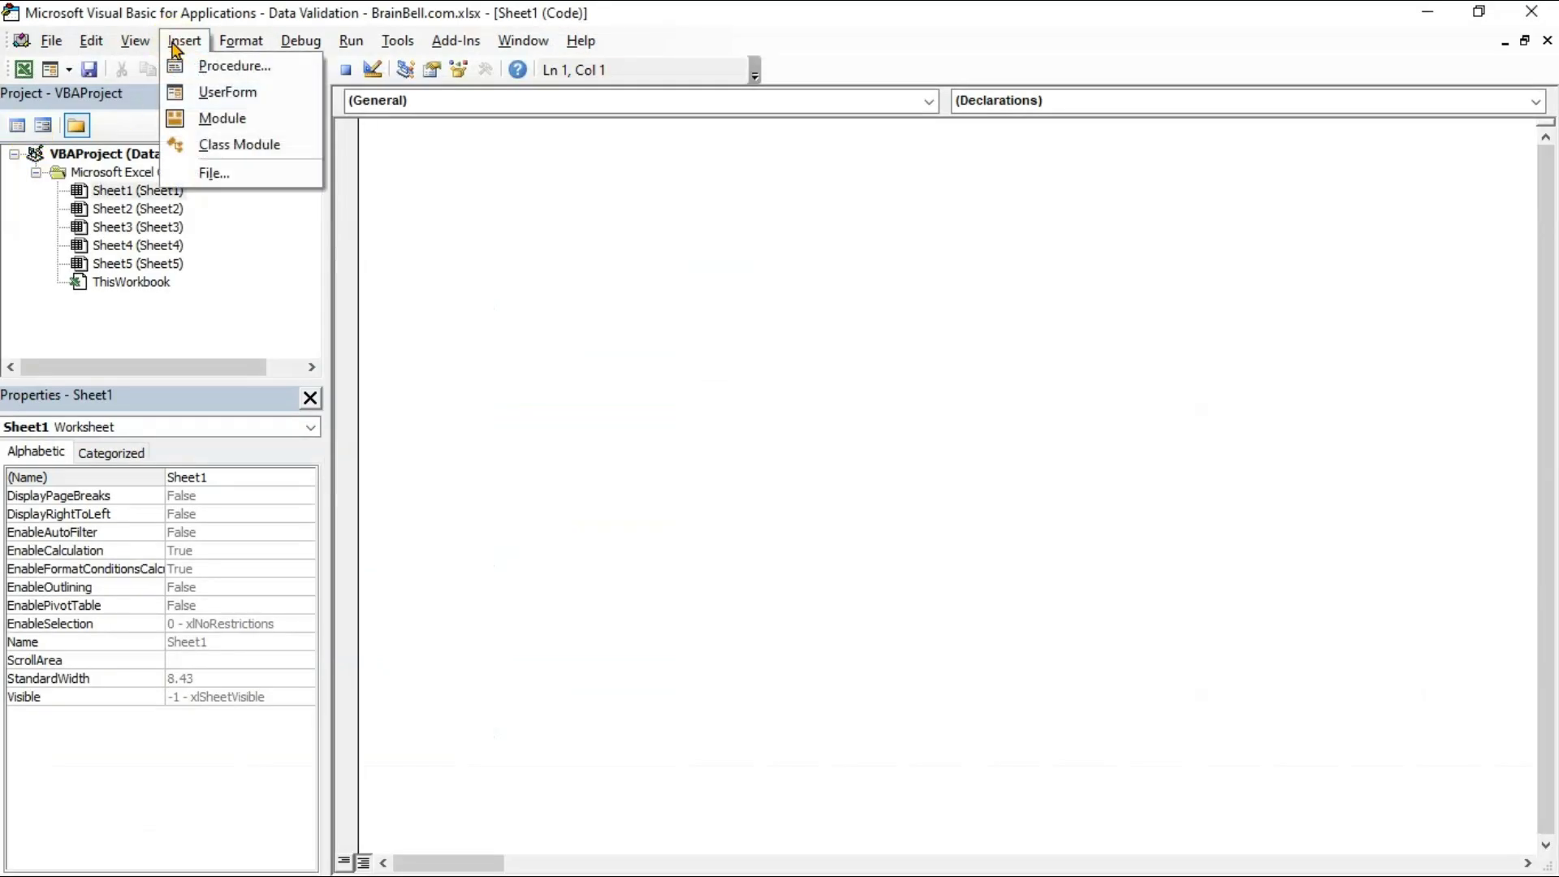
pyautogui.click(218, 118)
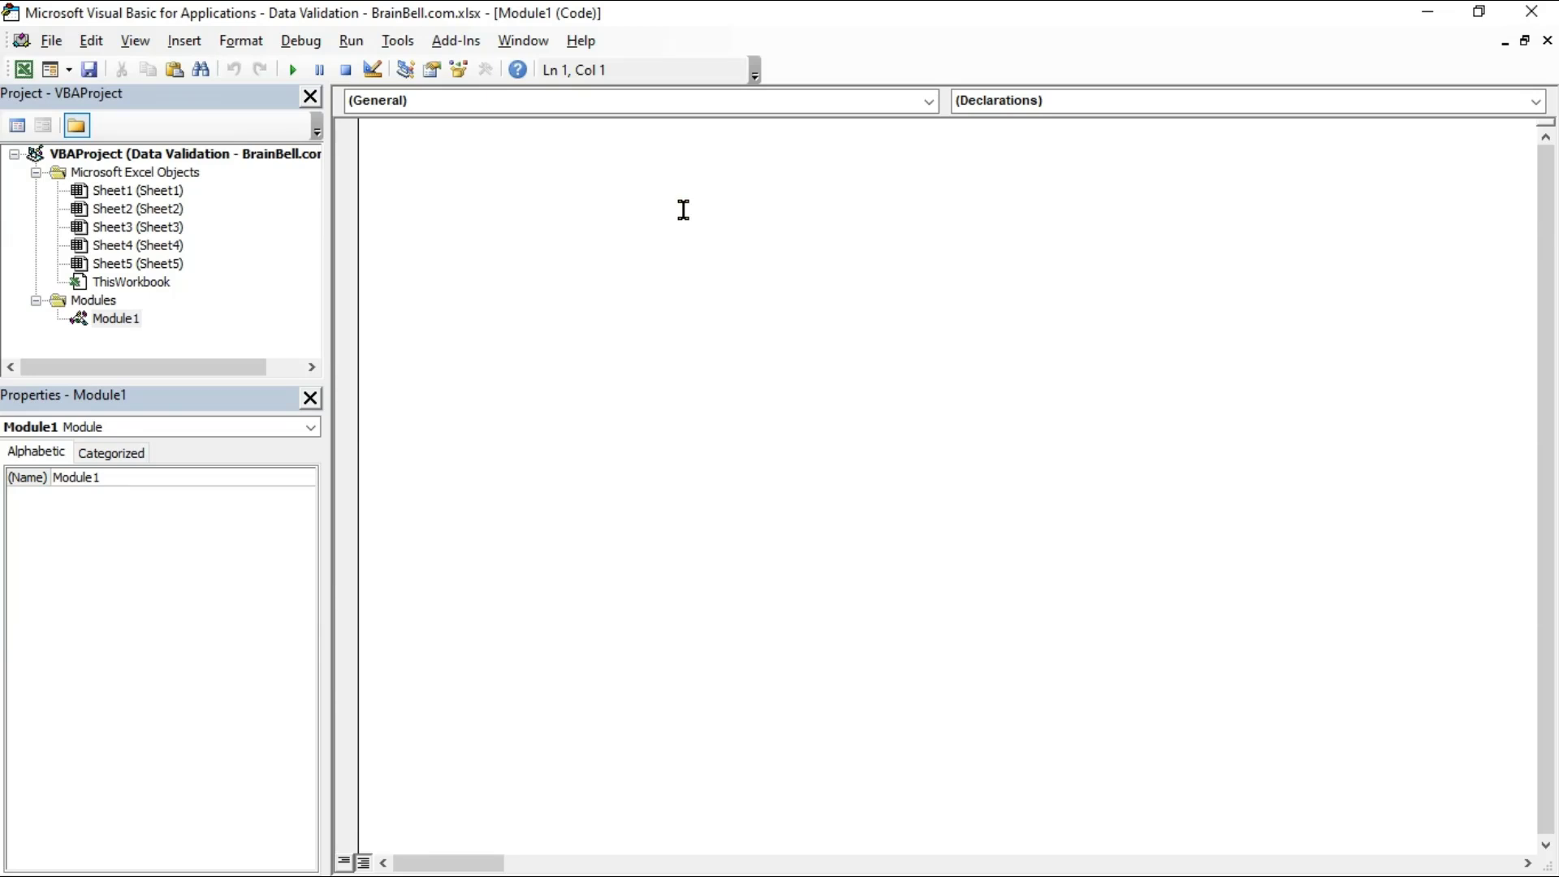
# Step: Declare two empty procedures in the module, EnableValidation and DisableValidation
pyautogui.write('Sub Enable')
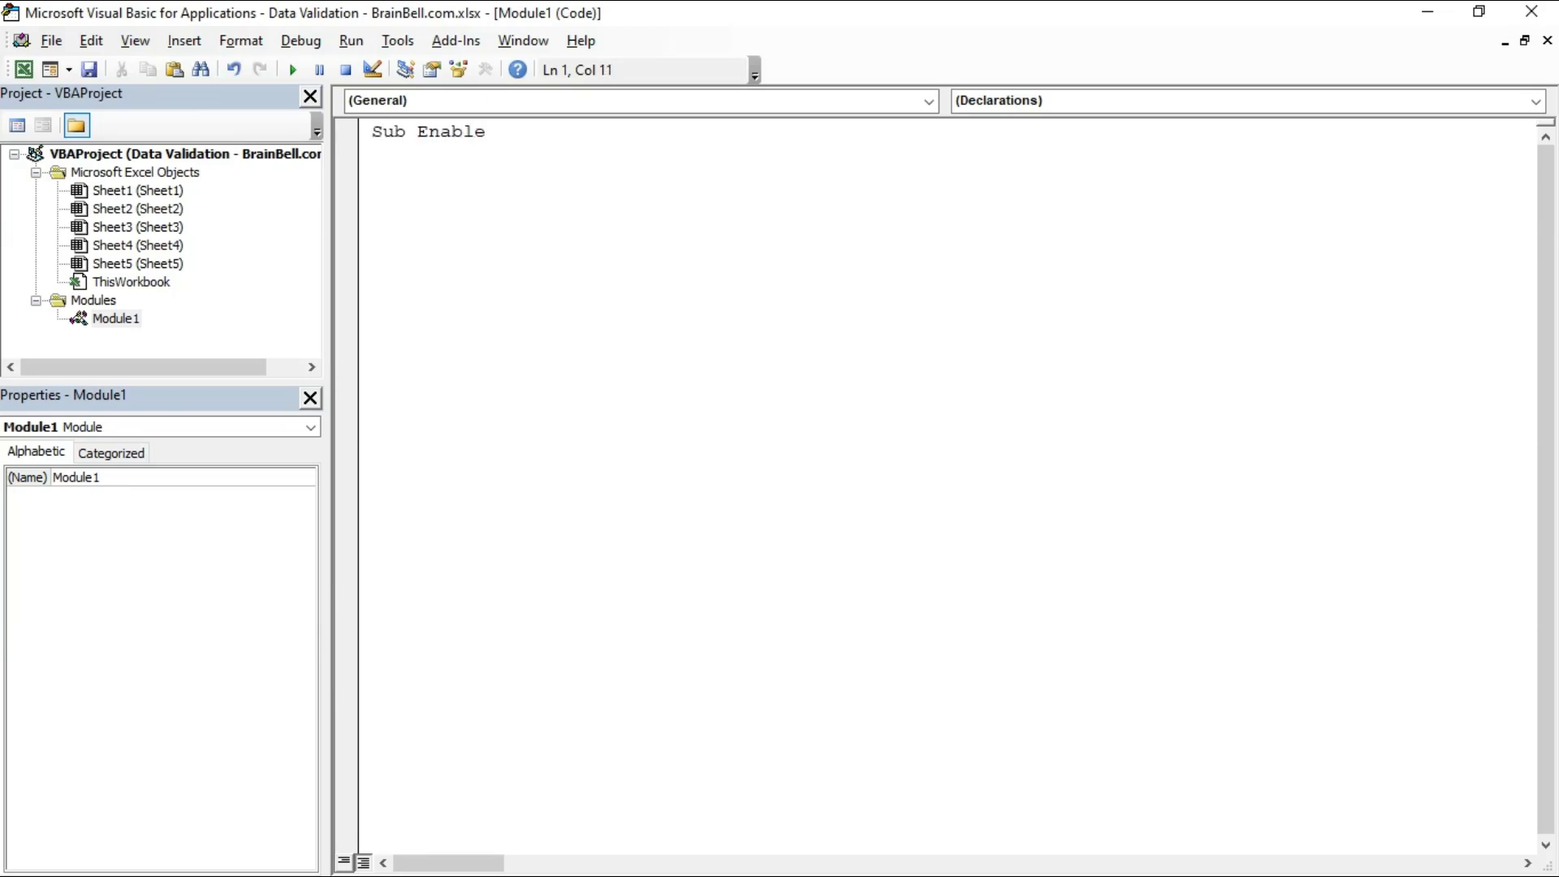
pyautogui.write('Validation')
pyautogui.press('Return')
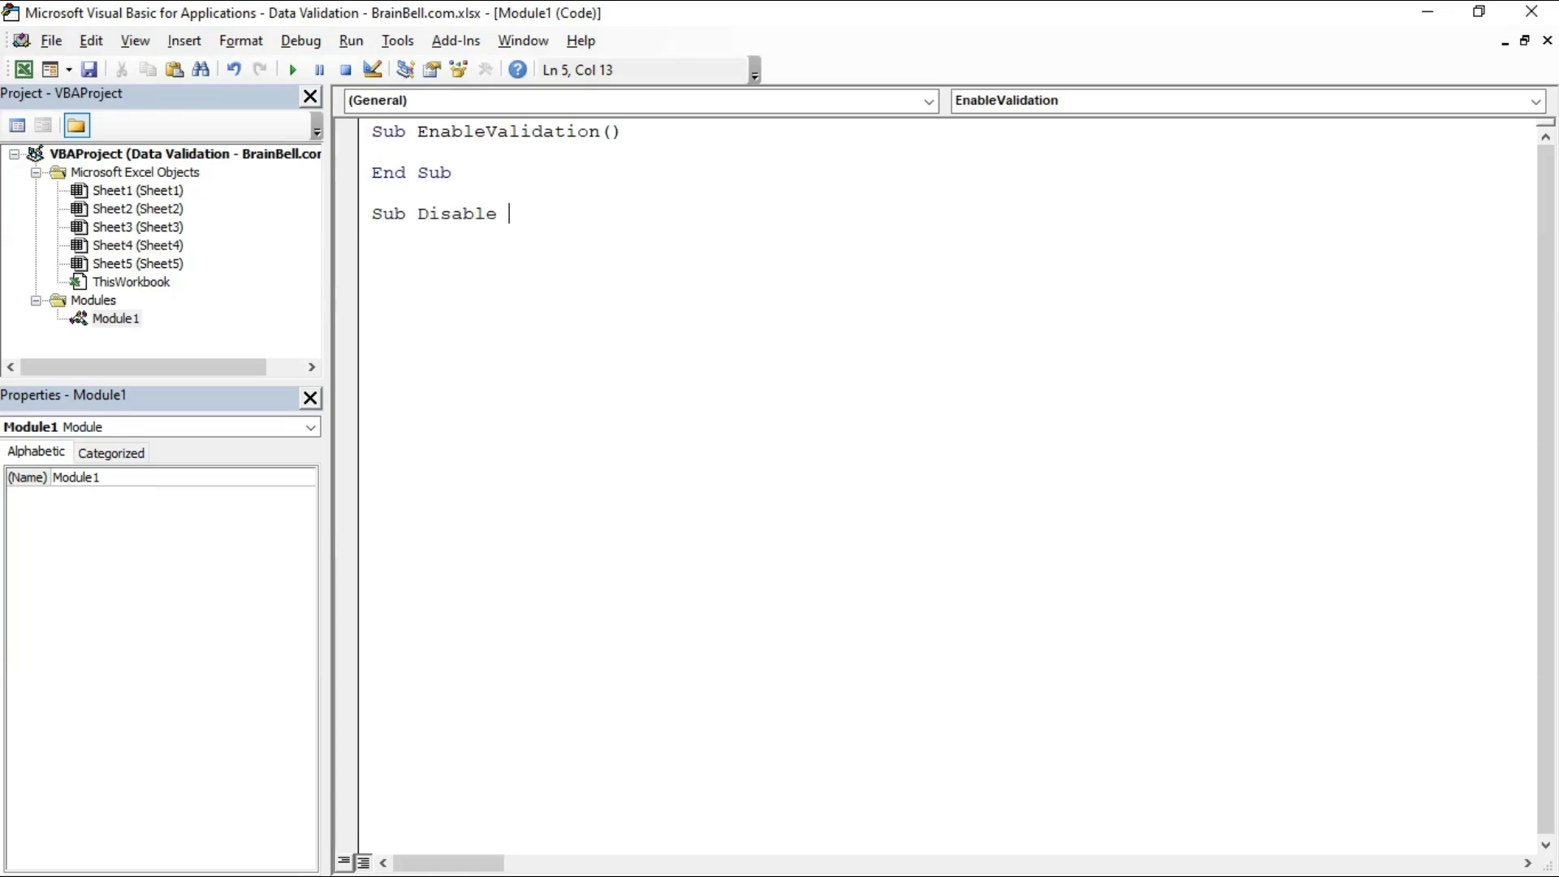
pyautogui.write('idation')
pyautogui.press('Return')
pyautogui.press('Up')
pyautogui.press('Up')
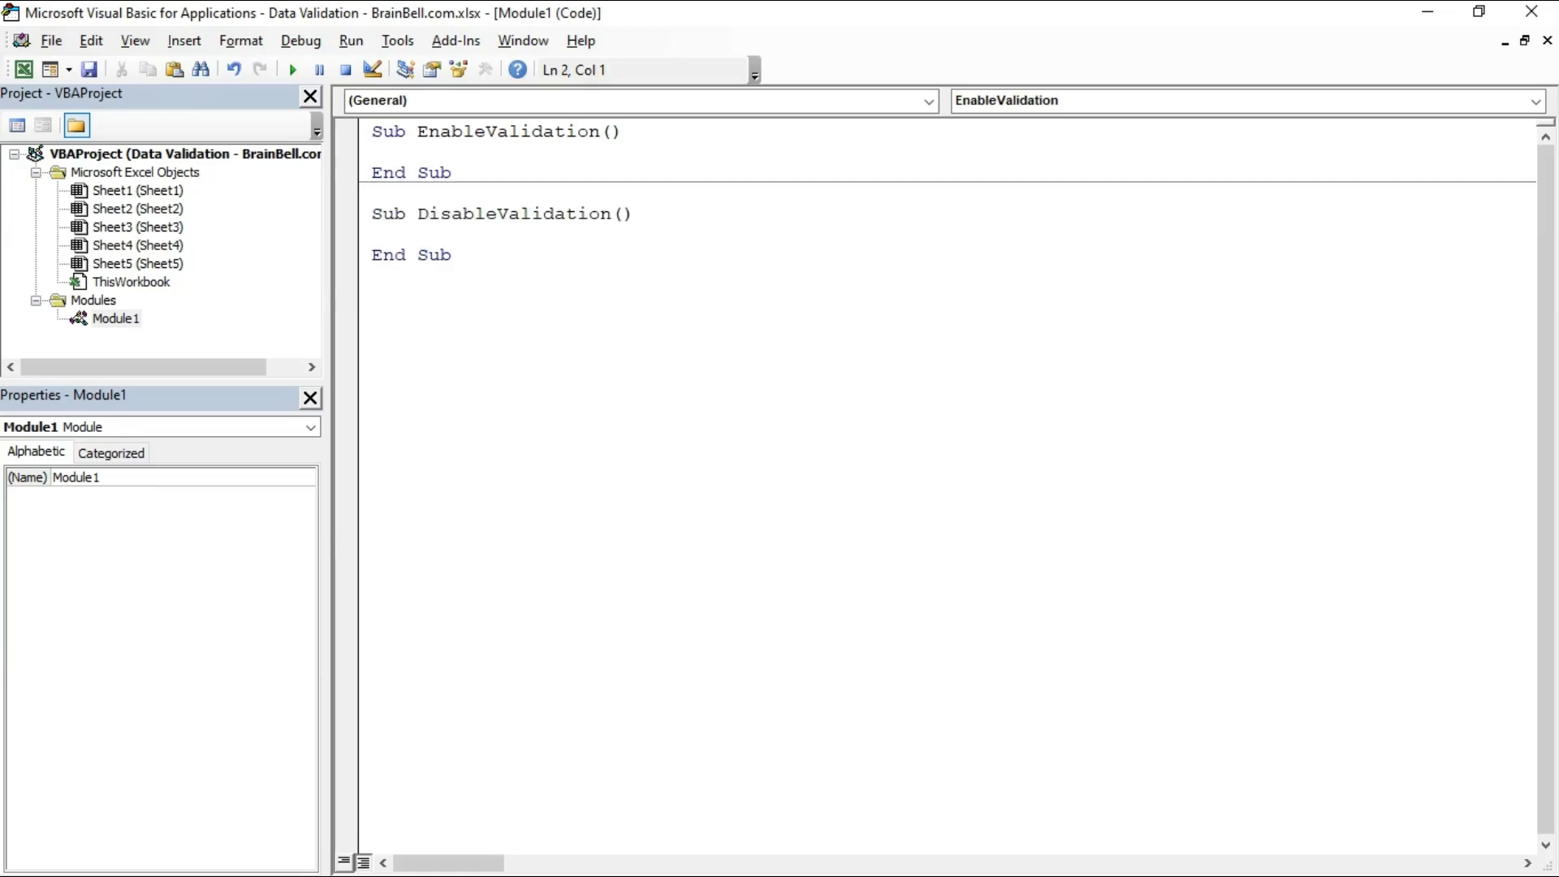
# Step: Add the statement Selection.Validation.ShowError = True to the EnableValidation procedure
pyautogui.write('Selection.Validation.Sho')
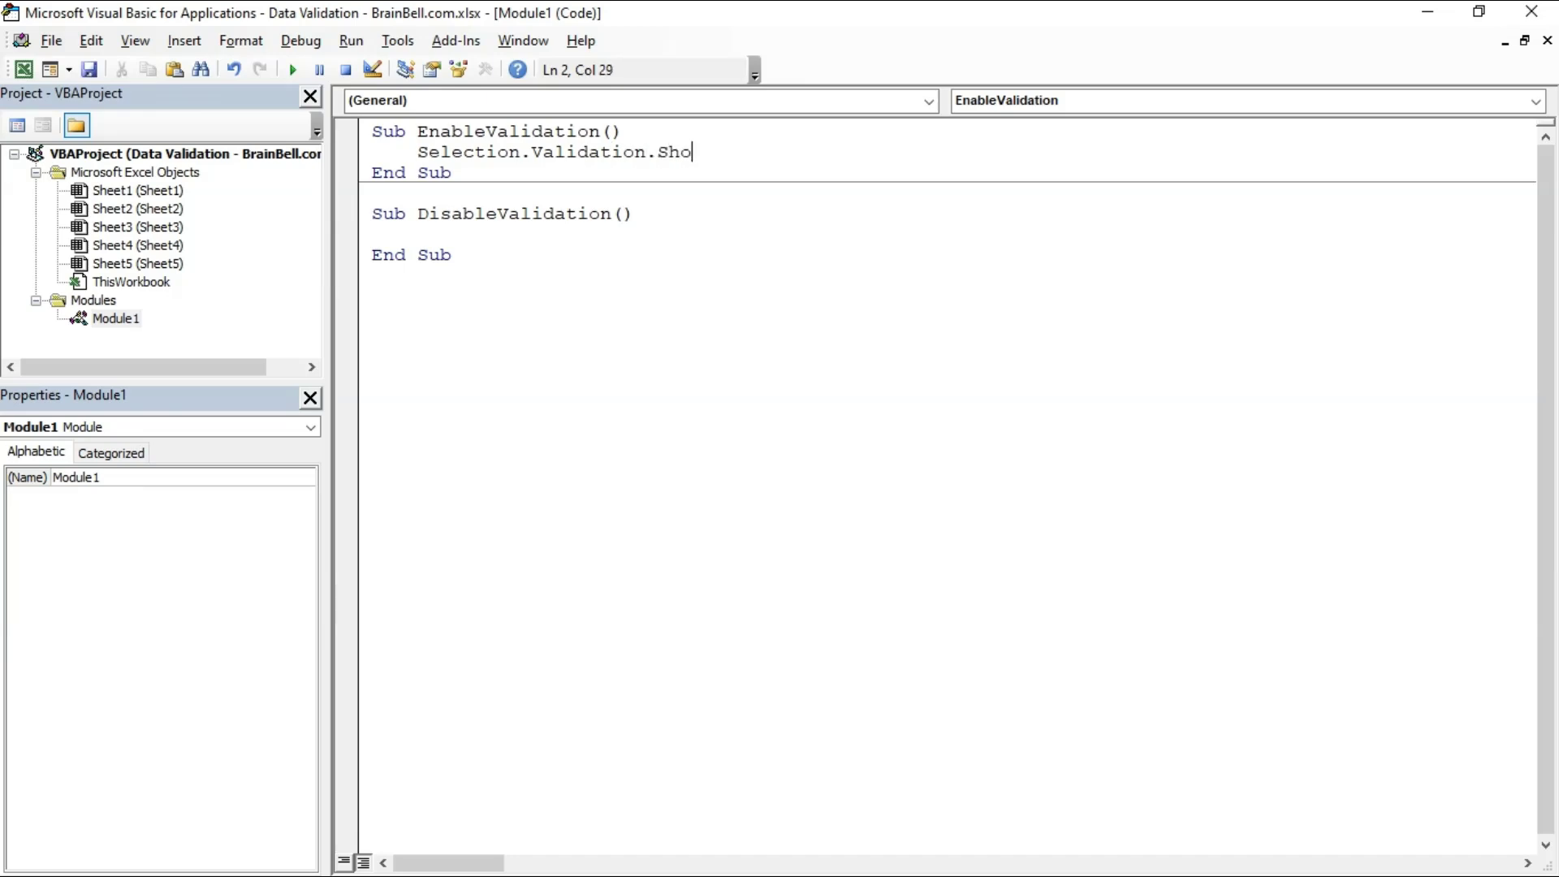
pyautogui.press('Down')
pyautogui.press('Down')
pyautogui.press('Down')
pyautogui.press('Down')
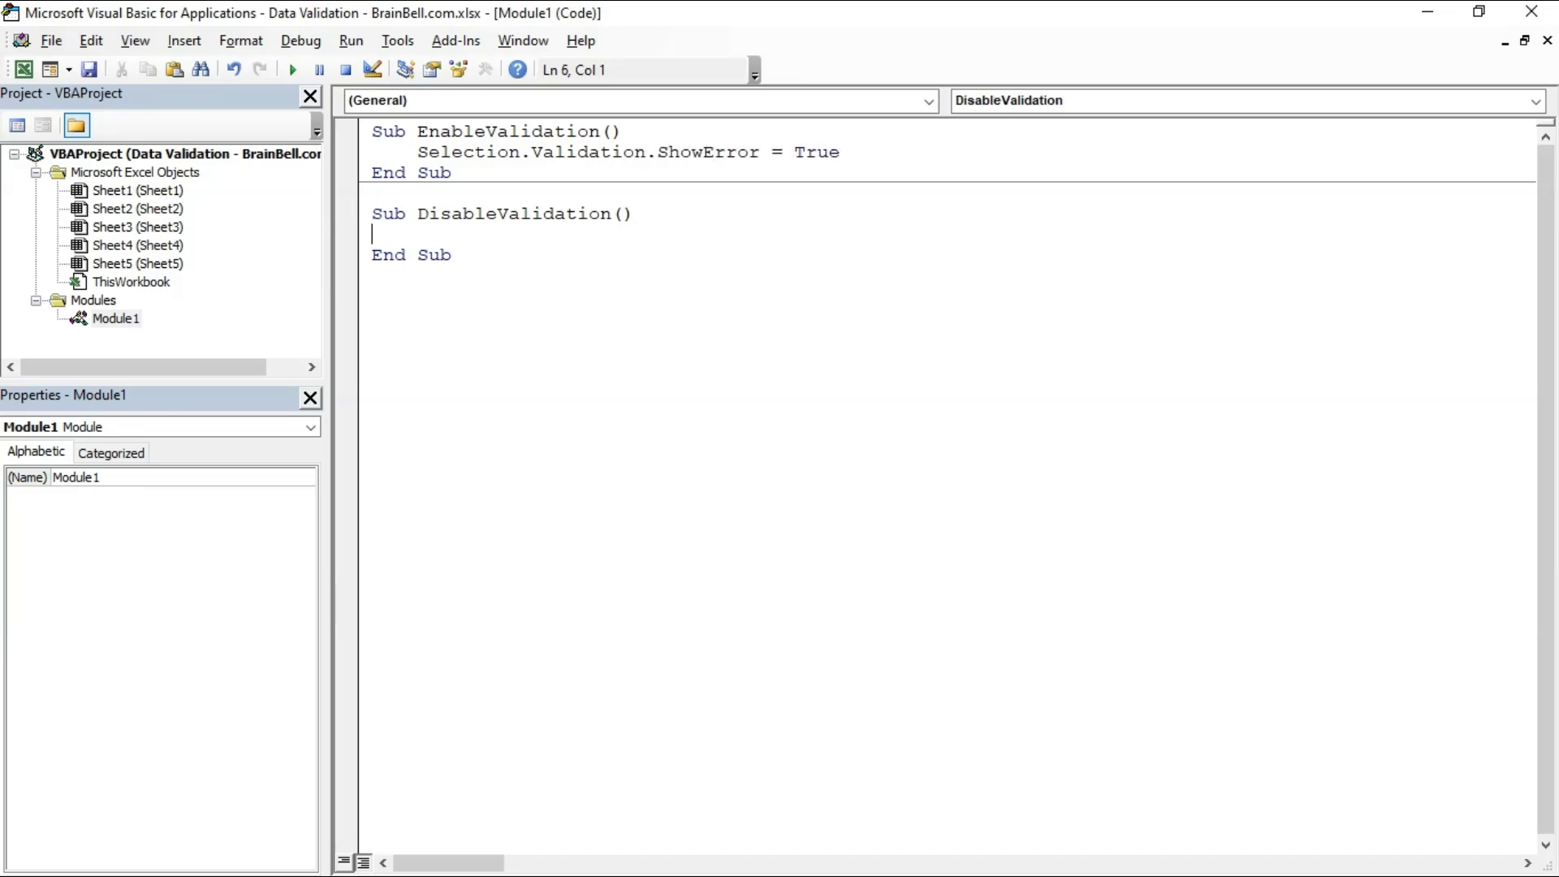
# Step: Add the statement Selection.Validation.ShowError = False to the DisableValidation procedure and return to the workbook
pyautogui.write('Selection.Validation.ShowErrr')
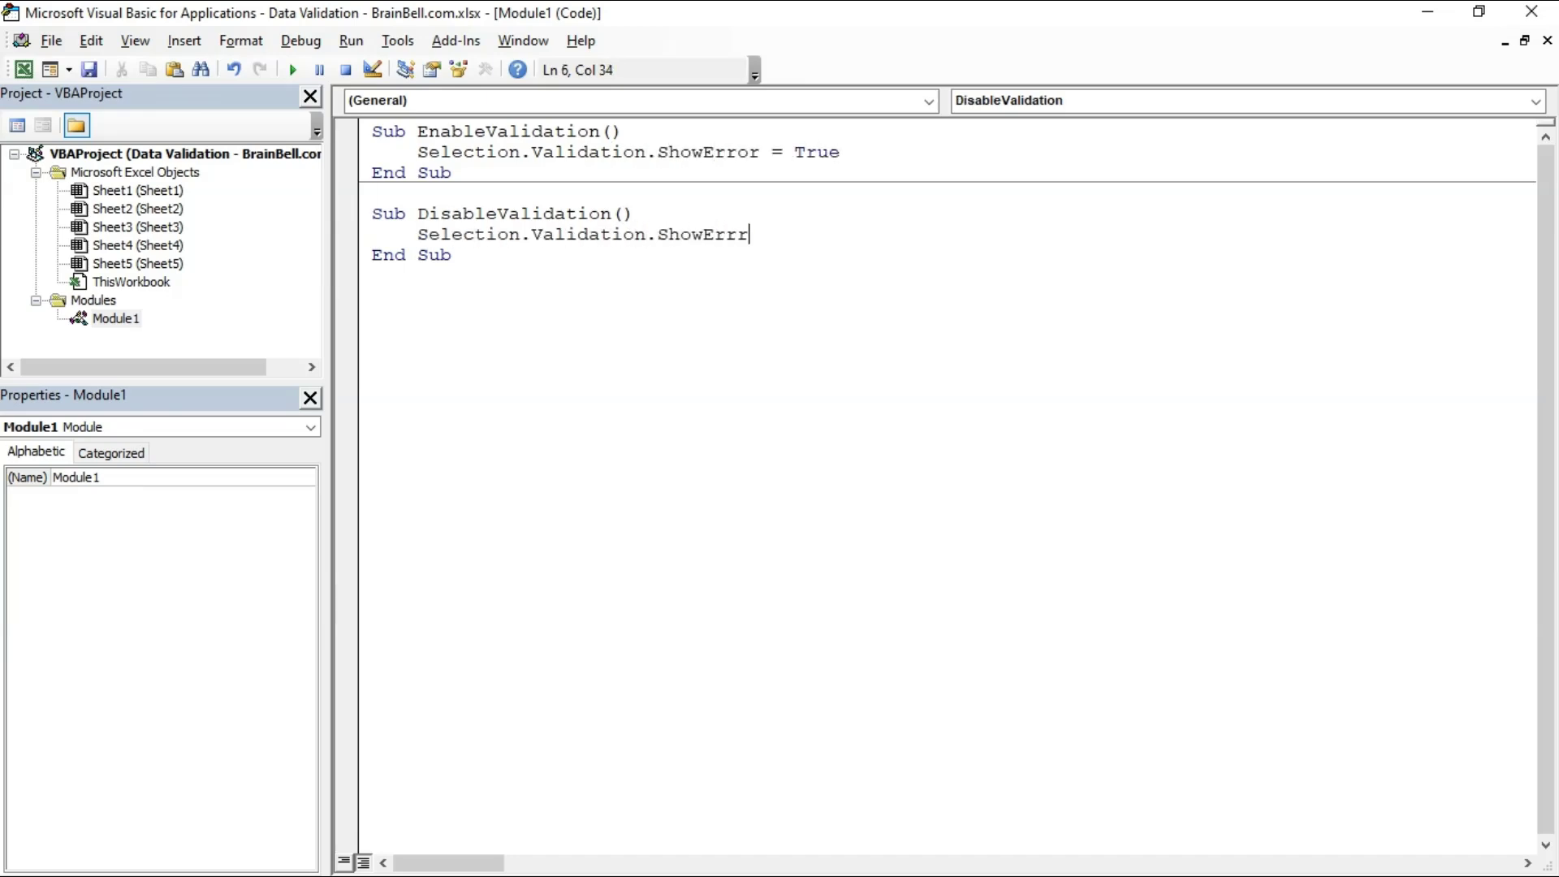
pyautogui.write('r = False')
pyautogui.click(1532, 12)
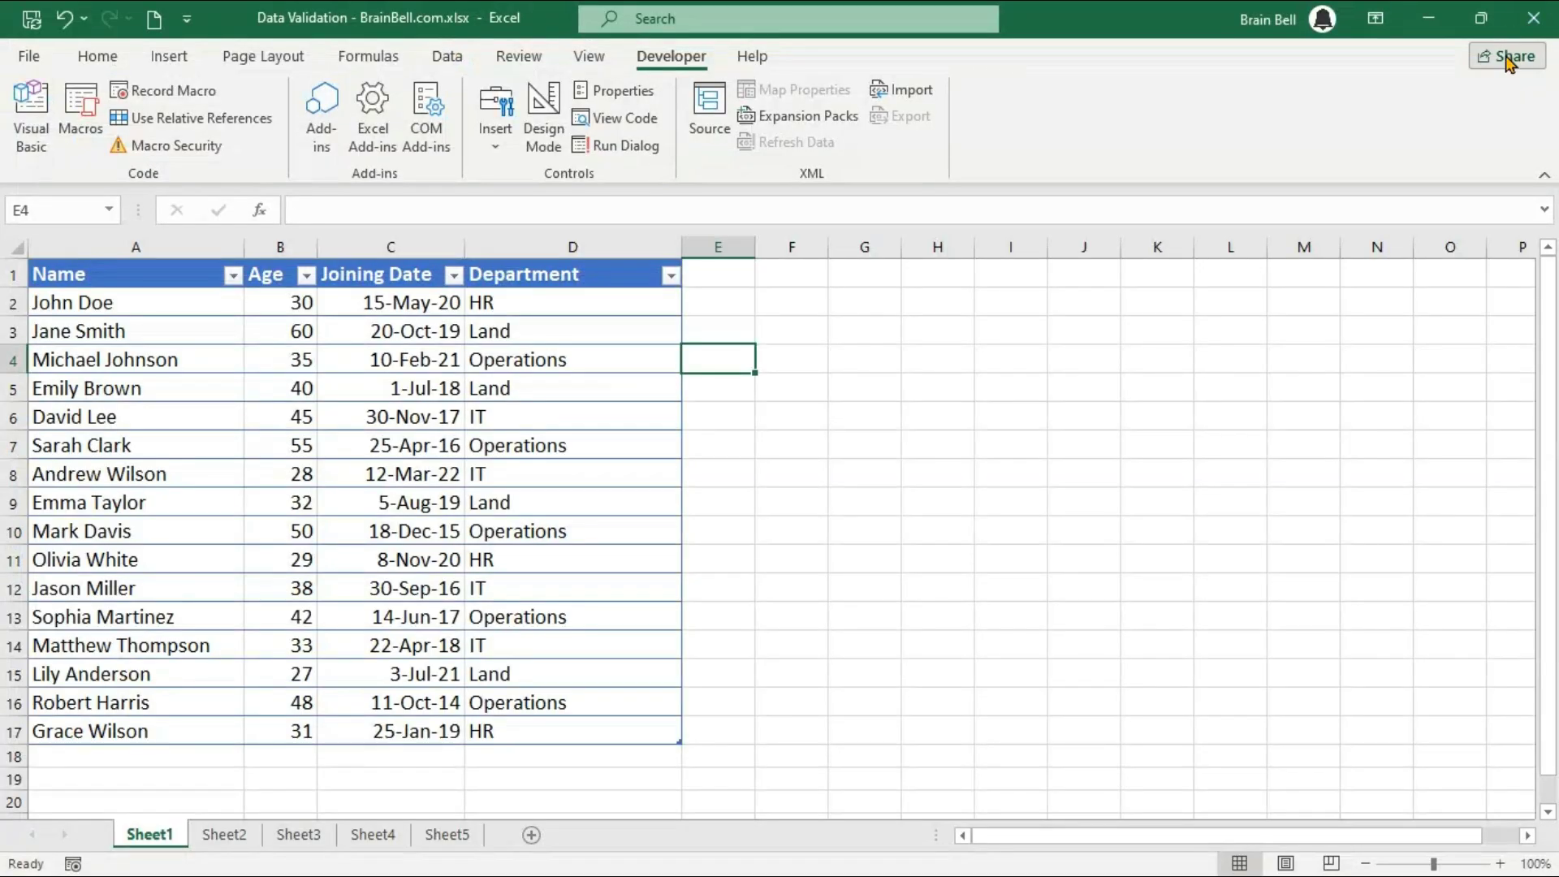
# Step: Run the DisableValidation macro on cell D2 and enter Revenue in that cell
pyautogui.click(522, 307)
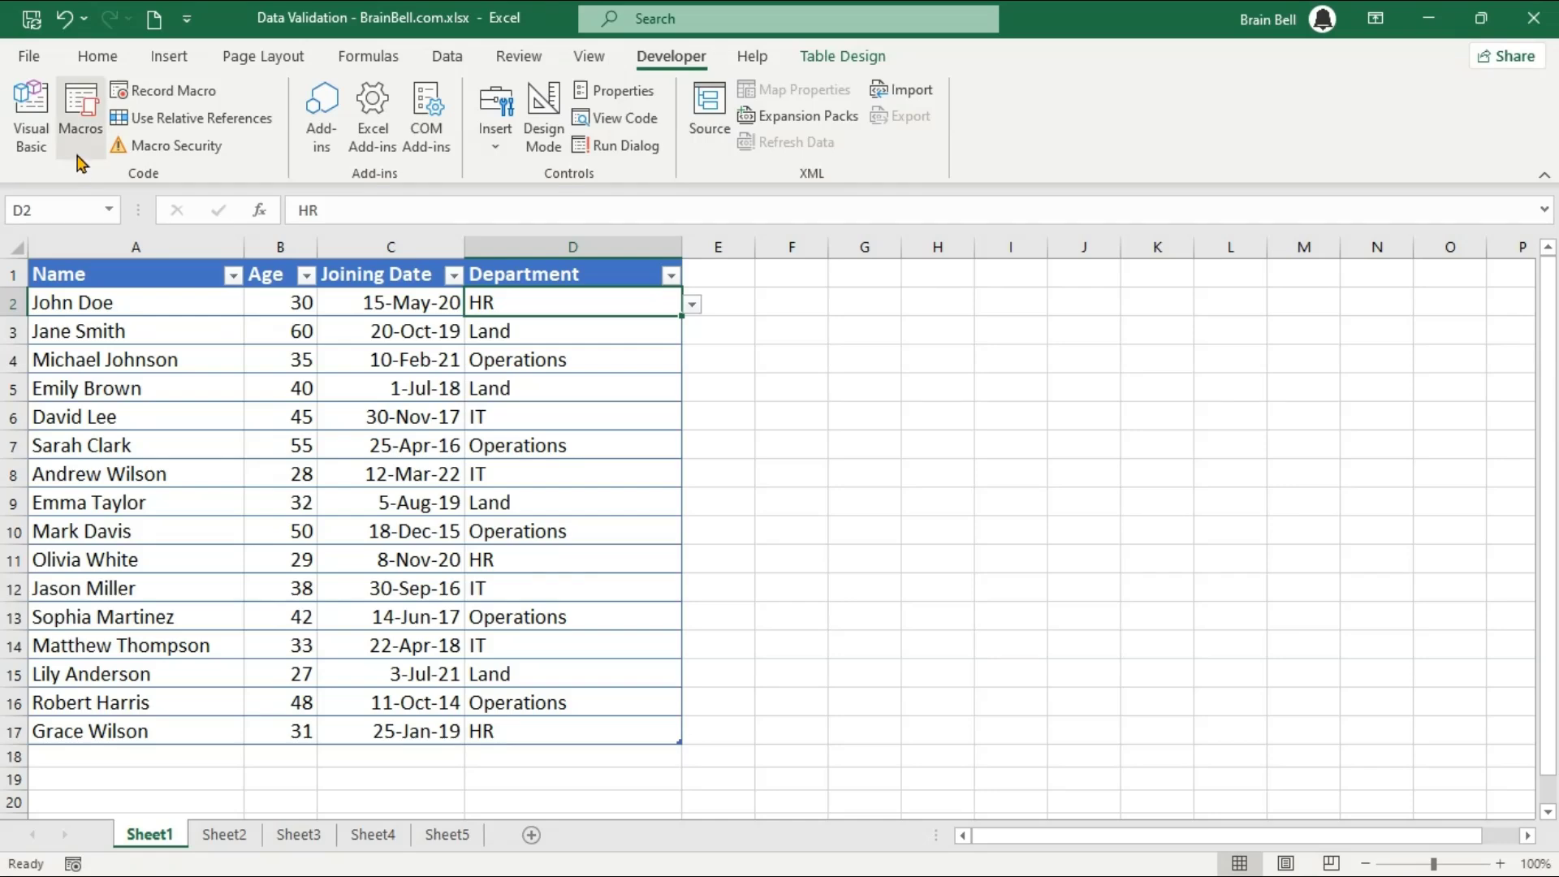
pyautogui.click(81, 126)
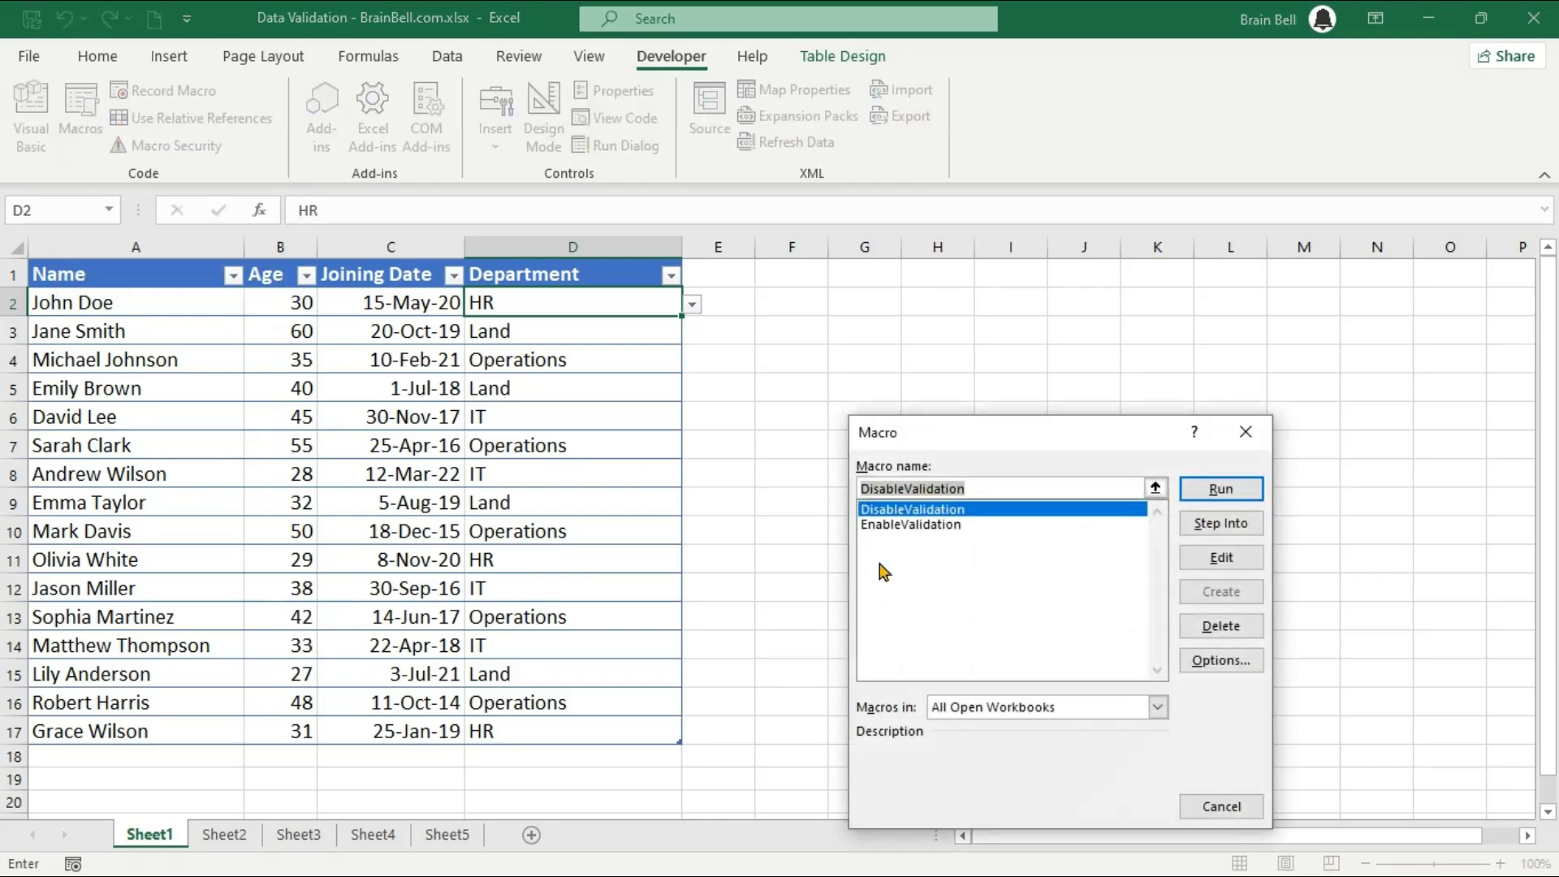
pyautogui.click(1222, 489)
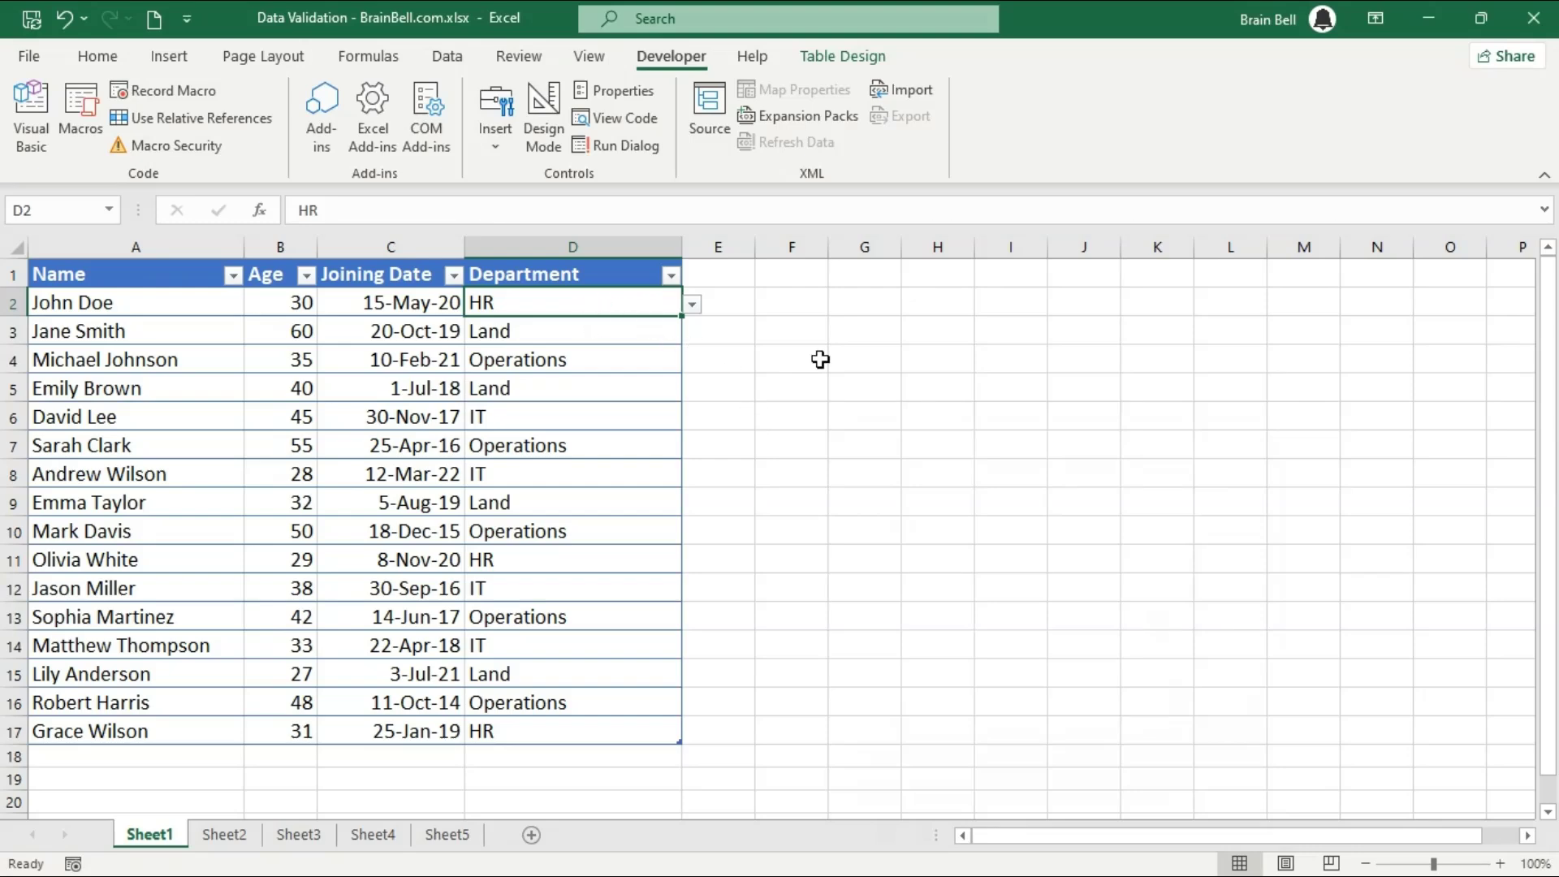
pyautogui.write('Revenue')
pyautogui.press('Return')
# Step: Try to enter Revenue in cell D3 without running the macro on it
pyautogui.write('Revenue')
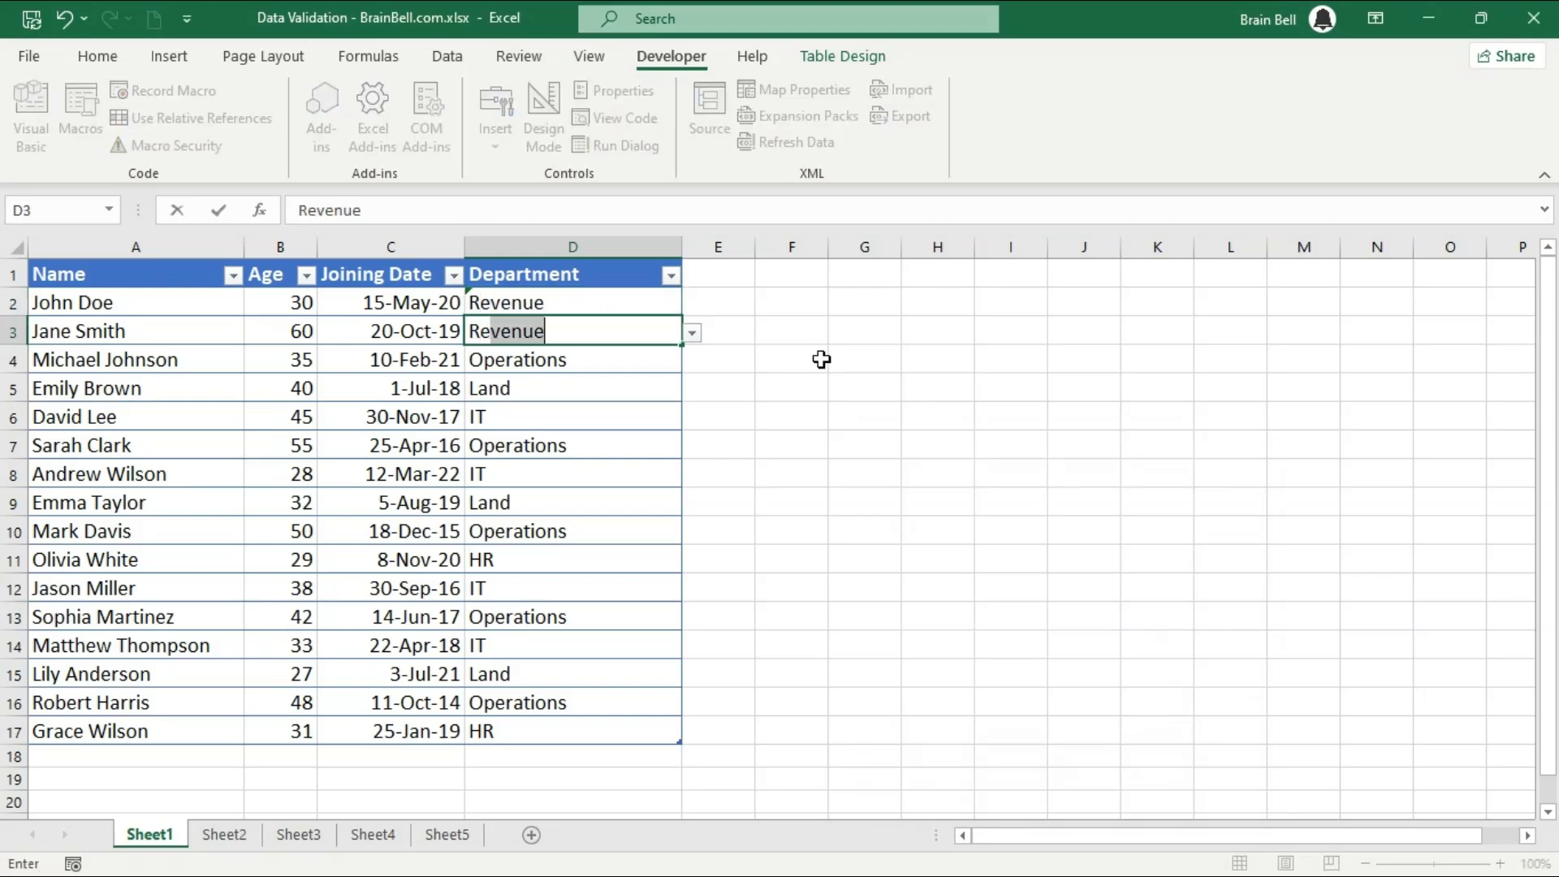
pyautogui.press('Return')
pyautogui.press('Escape')
# Step: Run the DisableValidation macro on cell D3 and enter Revenue in it
pyautogui.click(71, 114)
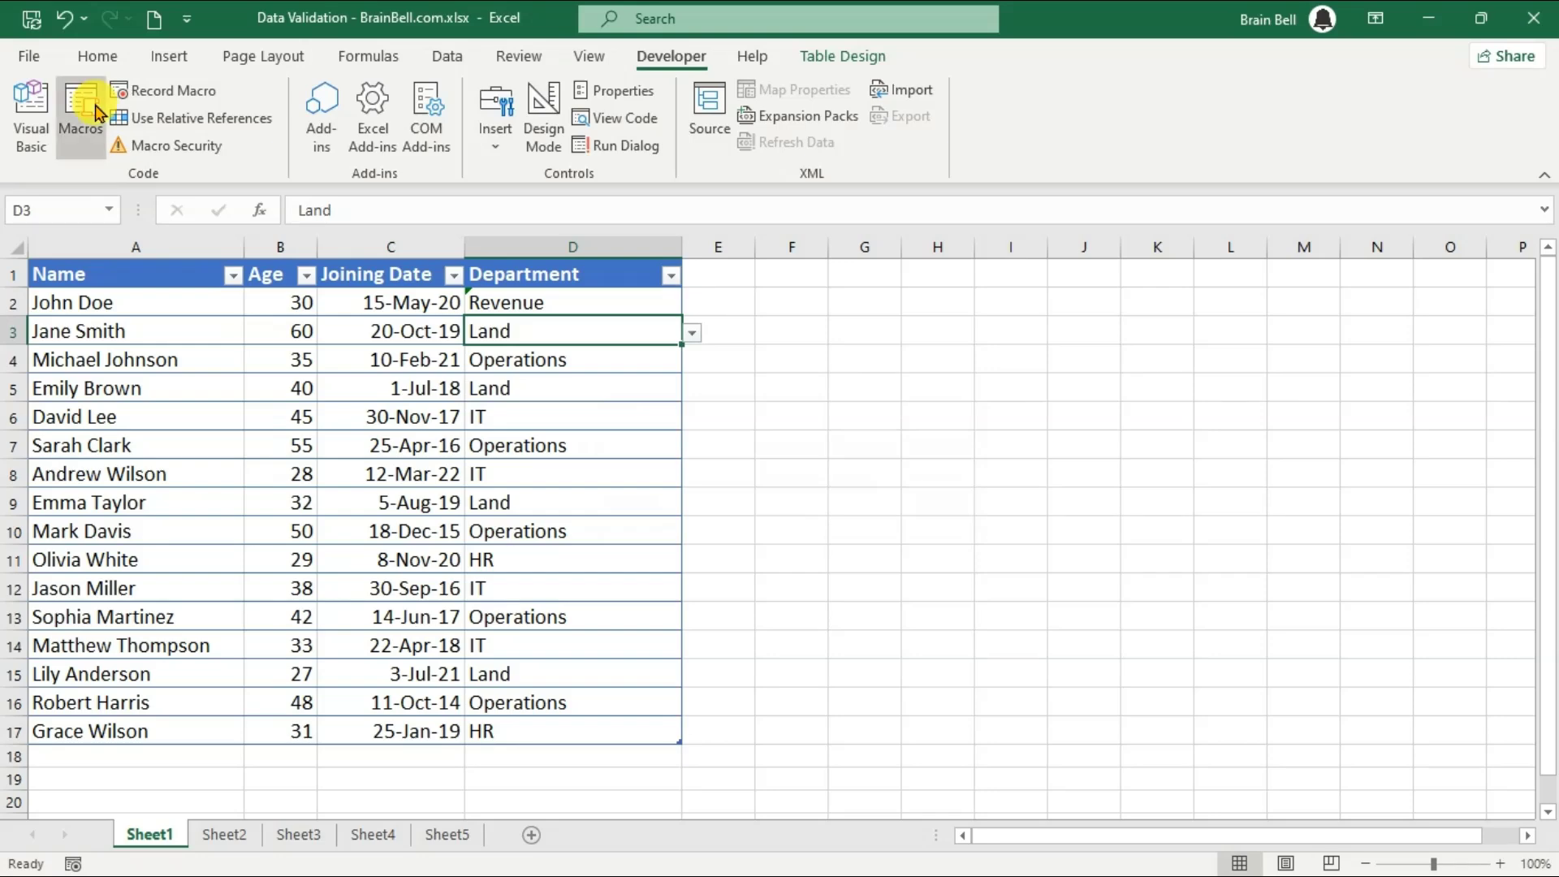
pyautogui.click(1214, 491)
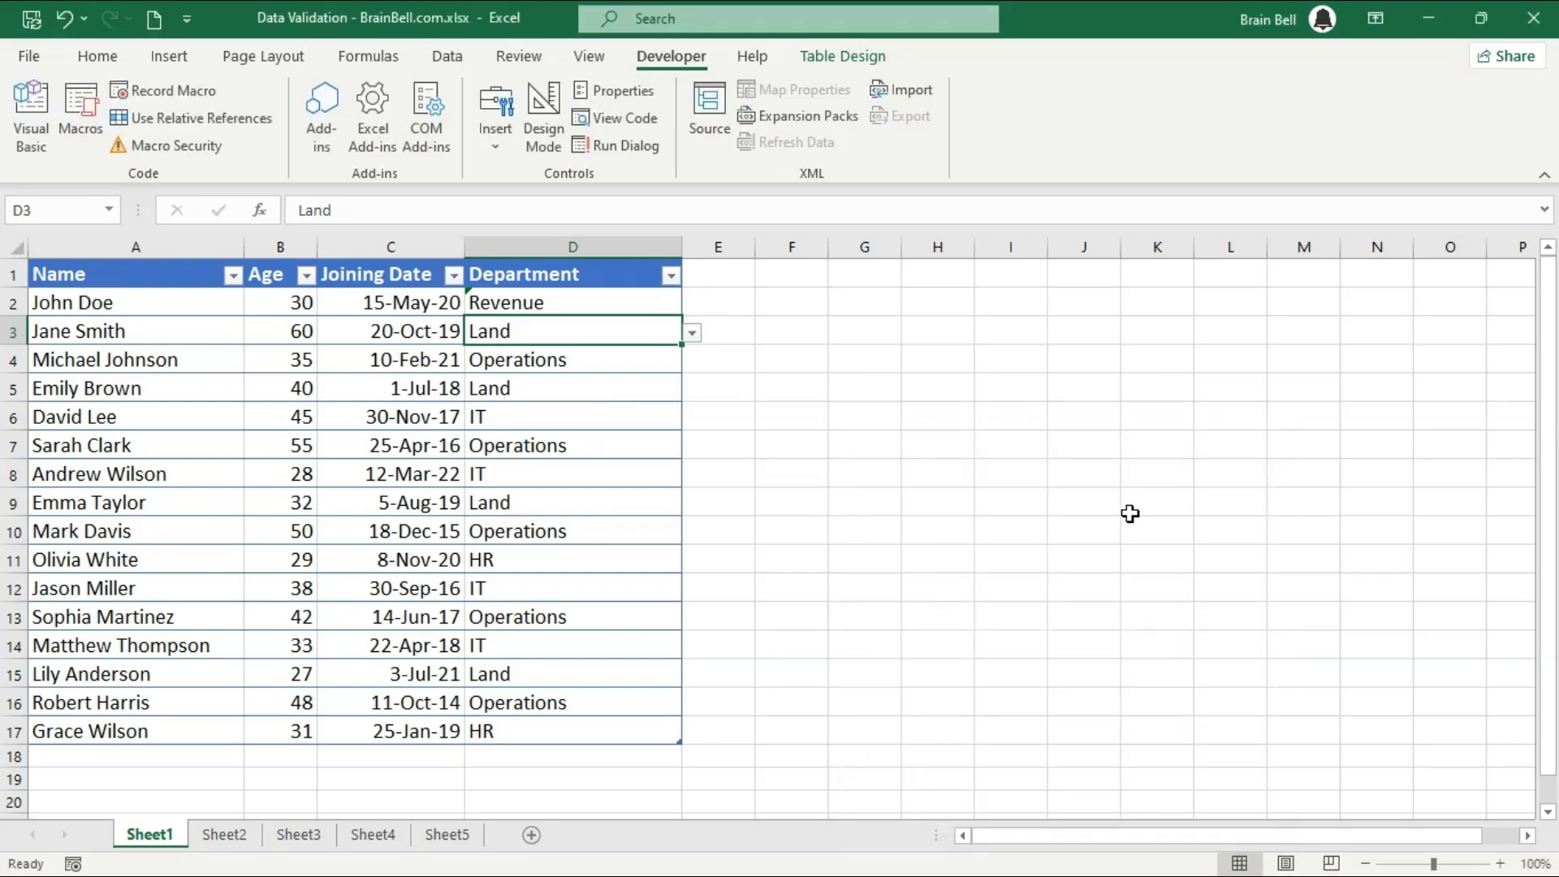
pyautogui.write('Revenue')
pyautogui.press('Return')
# Step: Run the EnableValidation macro on cell D2
pyautogui.press('Up')
pyautogui.press('Up')
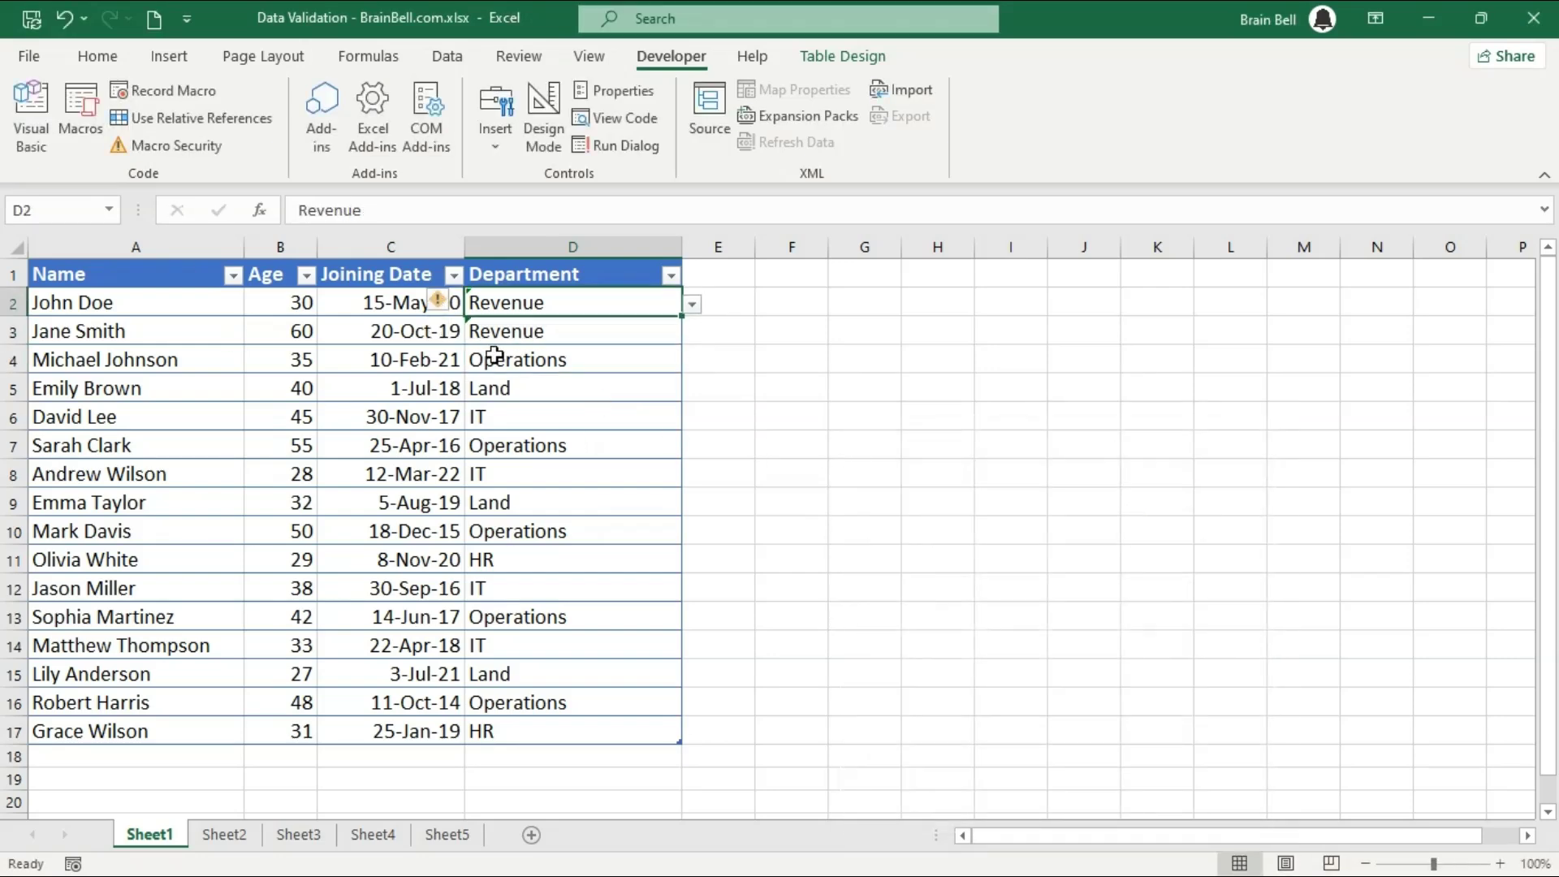
pyautogui.click(80, 113)
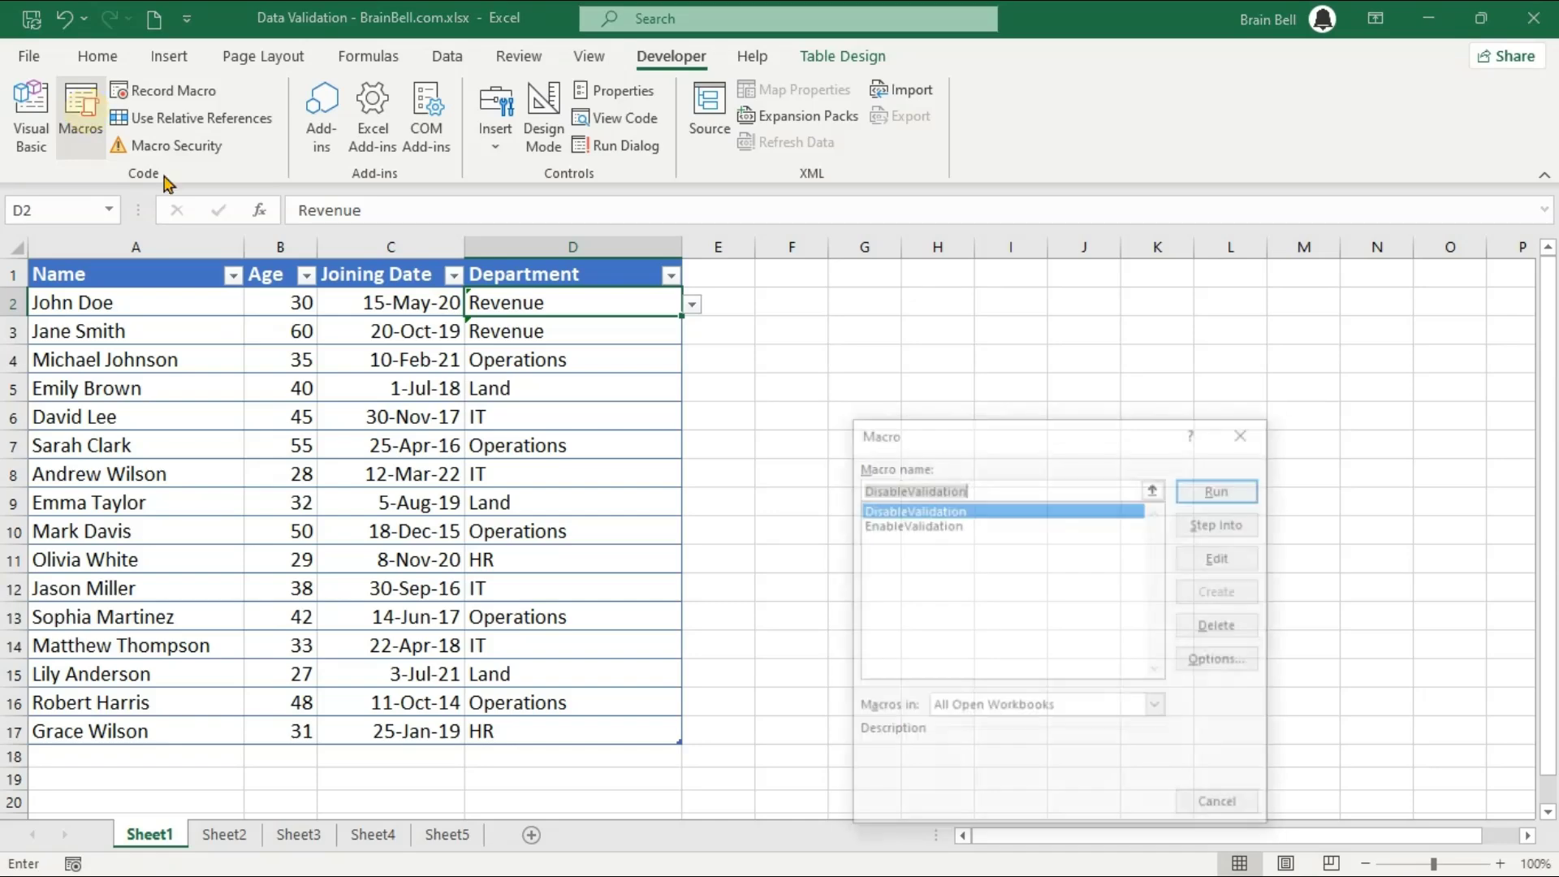
pyautogui.click(959, 525)
pyautogui.click(1205, 488)
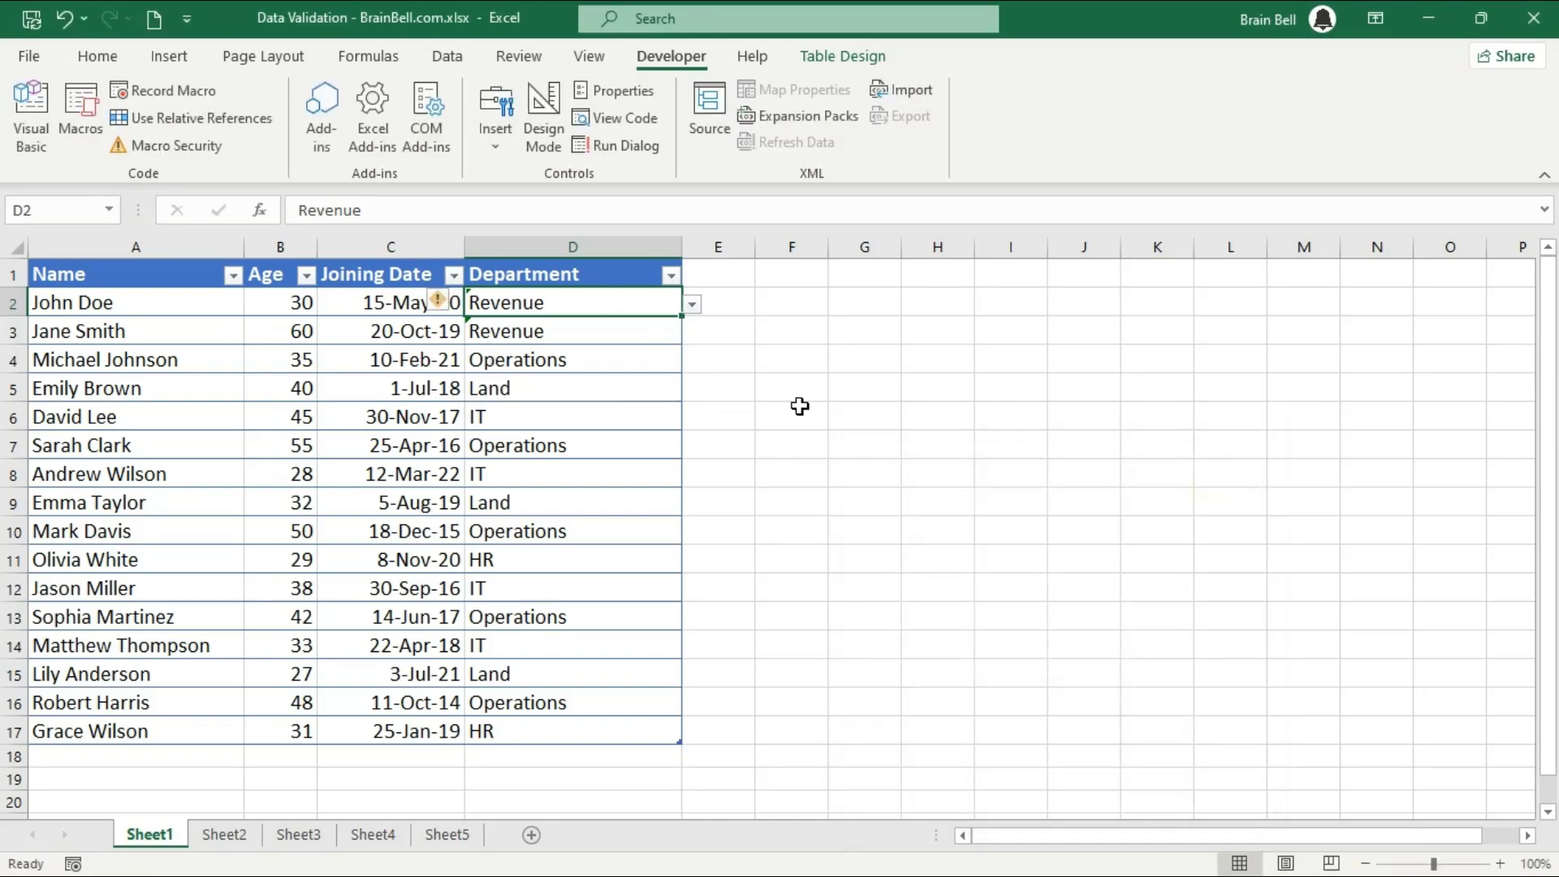
# Step: Test cell D2 with the entry "Another value", and set its department to HR from the list of allowed values
pyautogui.write('A')
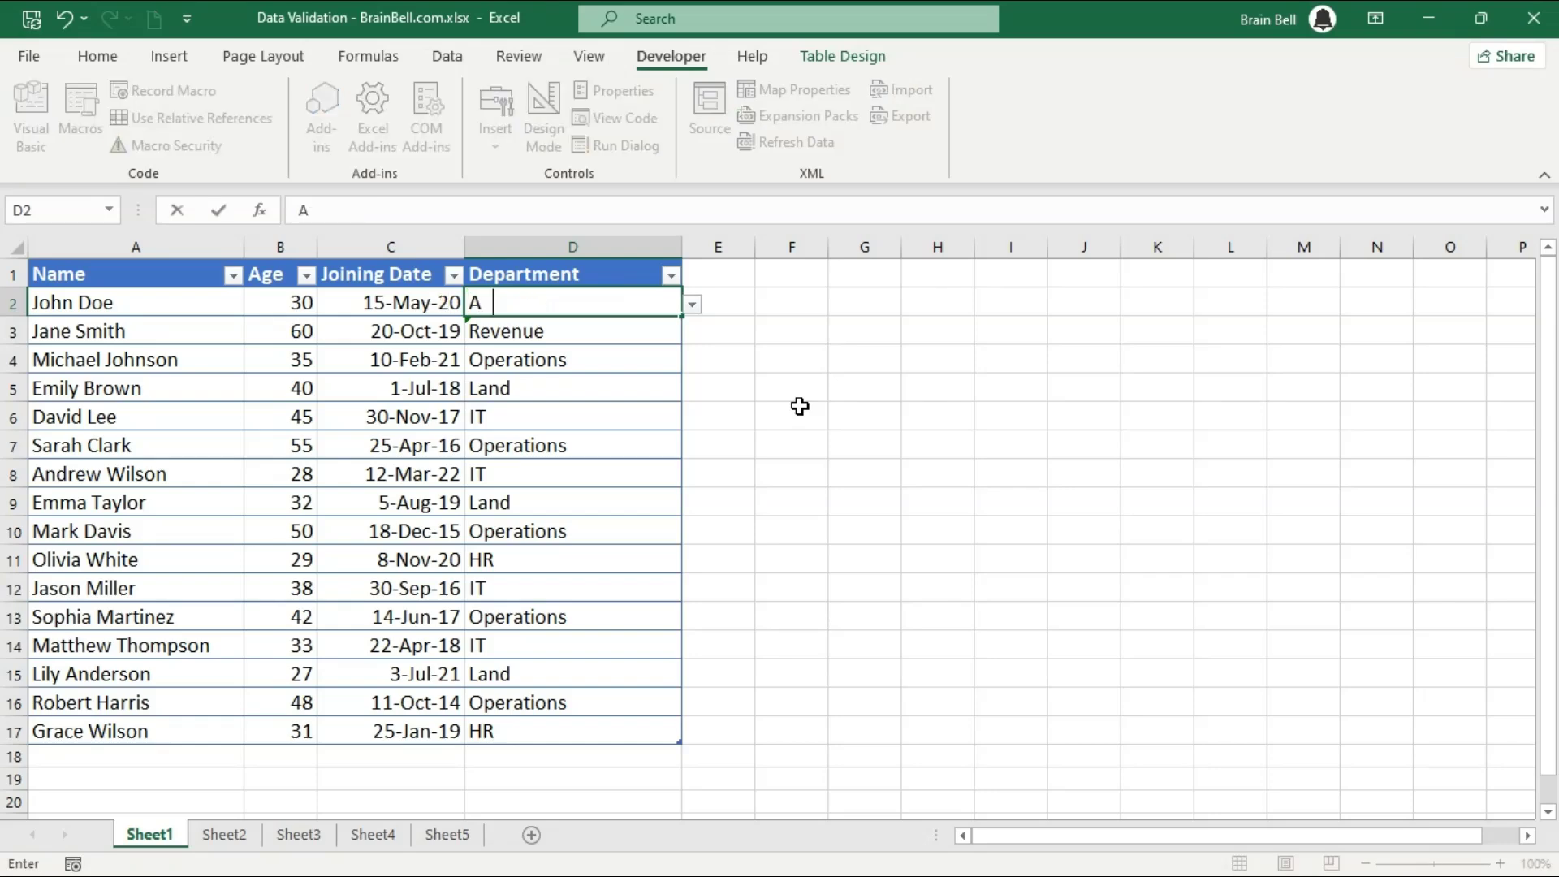
pyautogui.write('nother v')
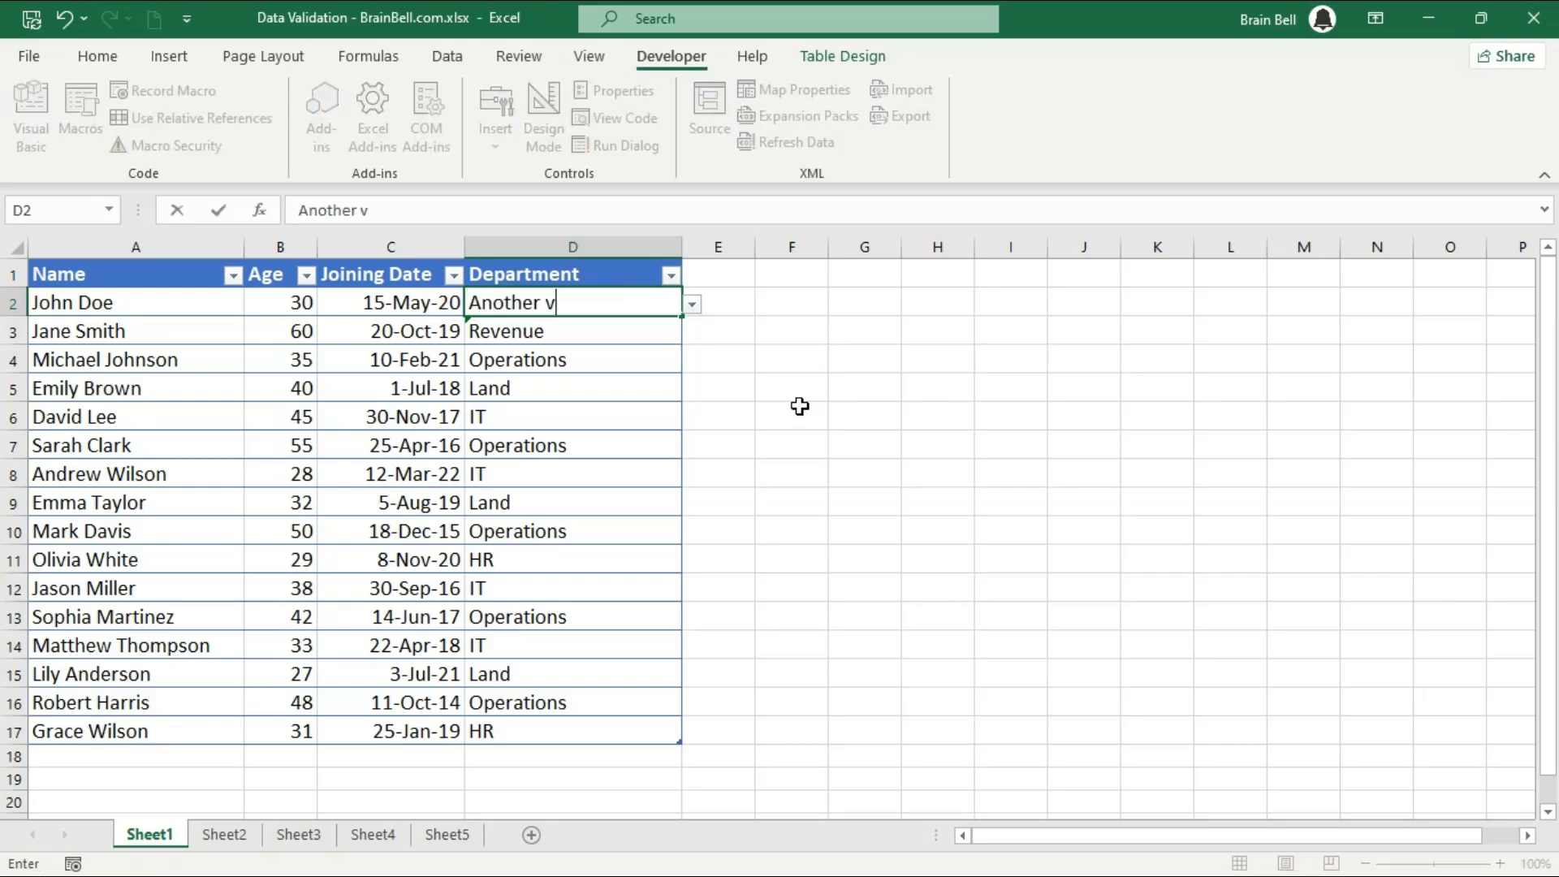
pyautogui.write('alue')
pyautogui.press('Return')
pyautogui.press('Escape')
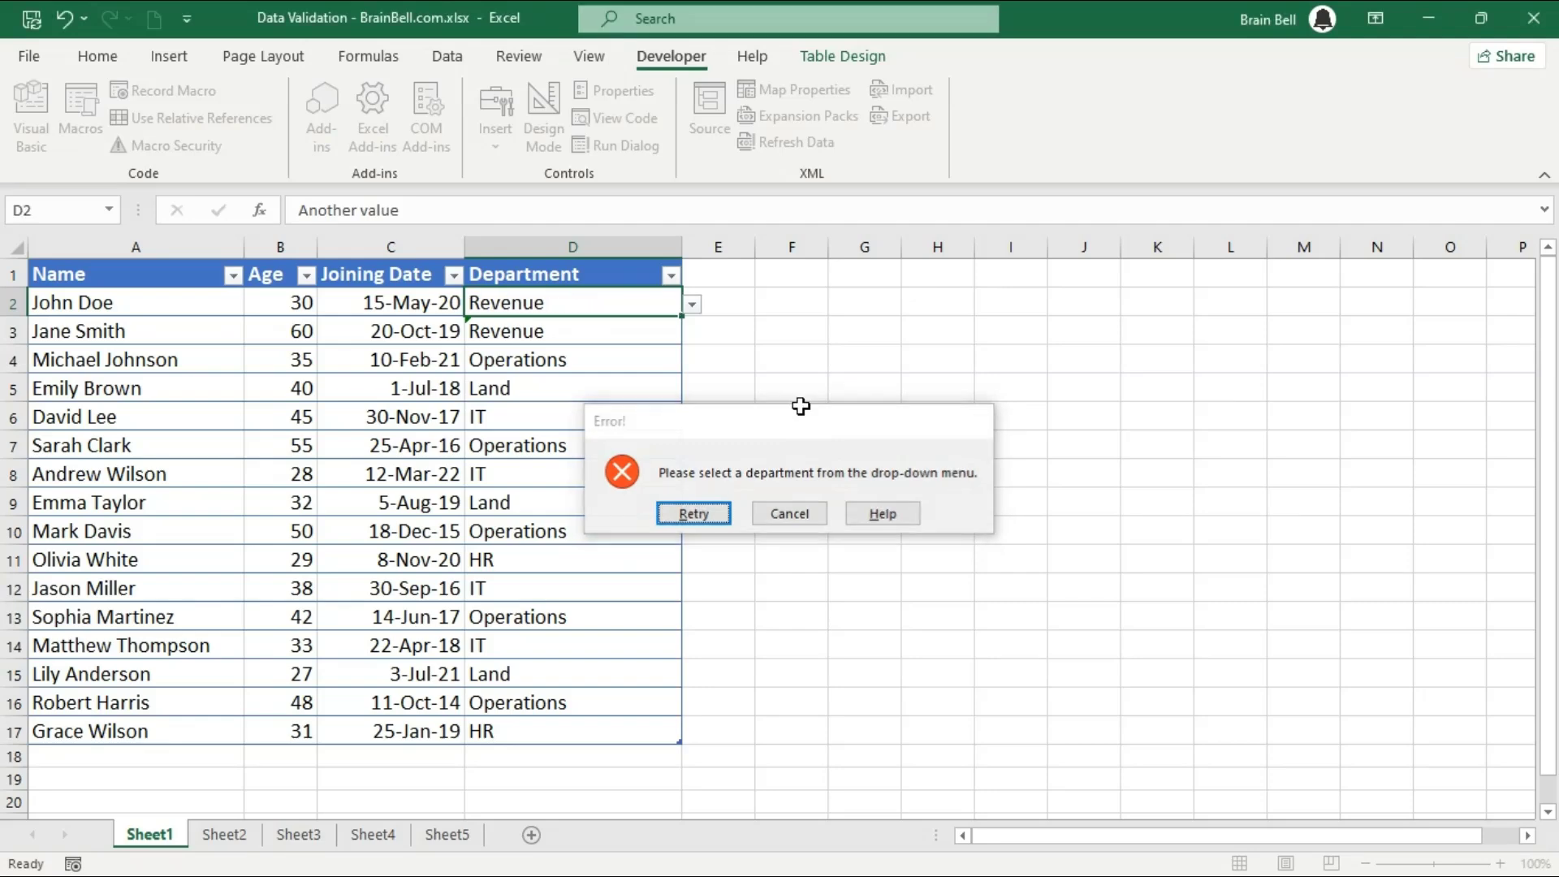
pyautogui.click(692, 304)
pyautogui.click(647, 344)
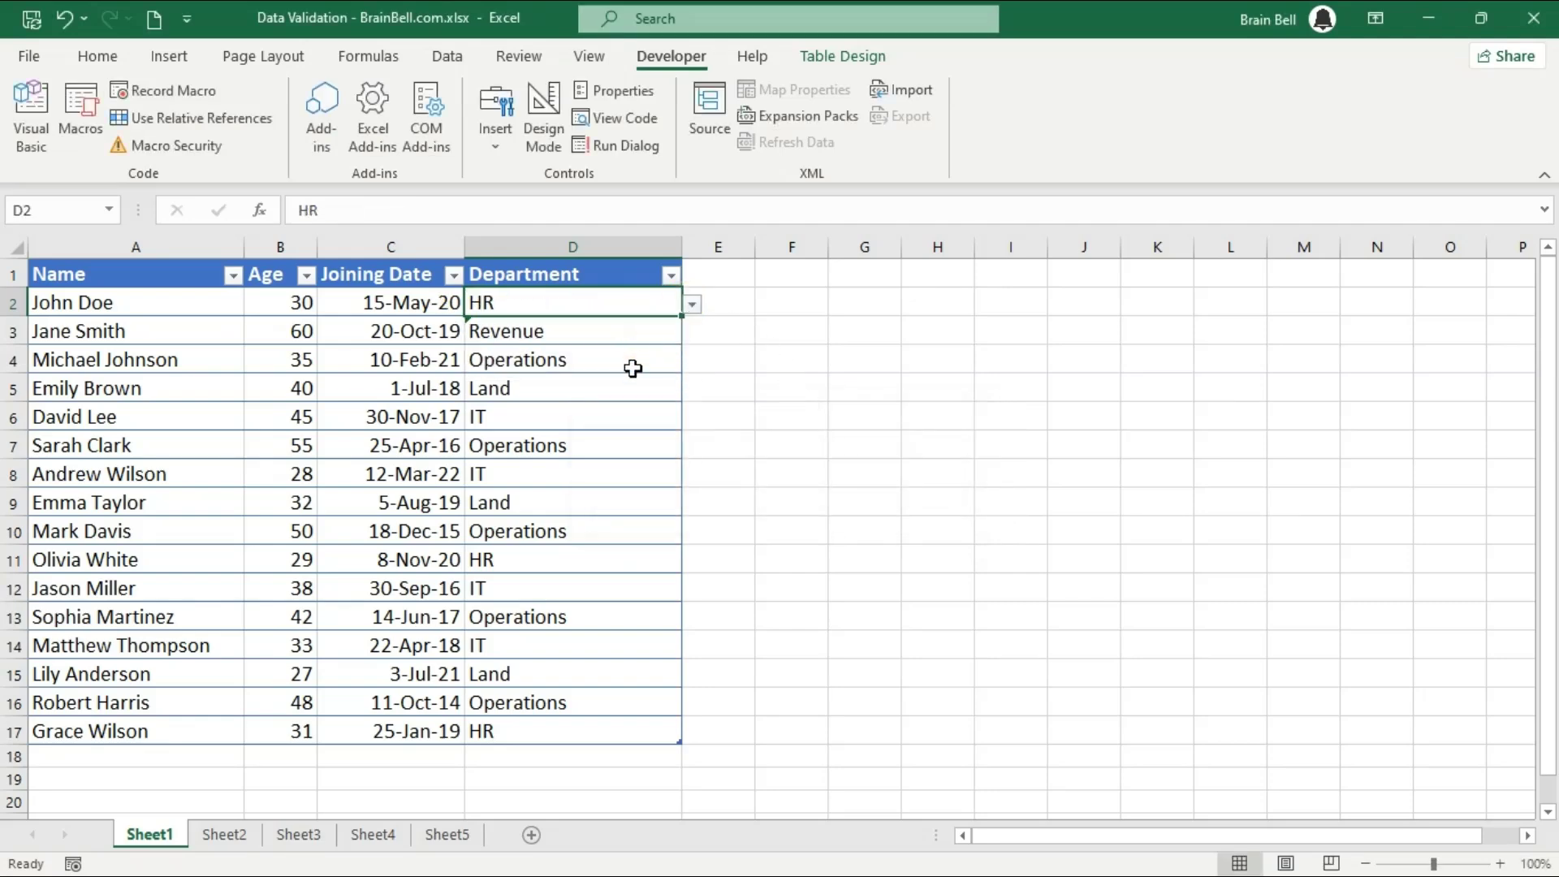
# Step: Run the EnableValidation macro on cell D3
pyautogui.click(540, 337)
pyautogui.click(81, 114)
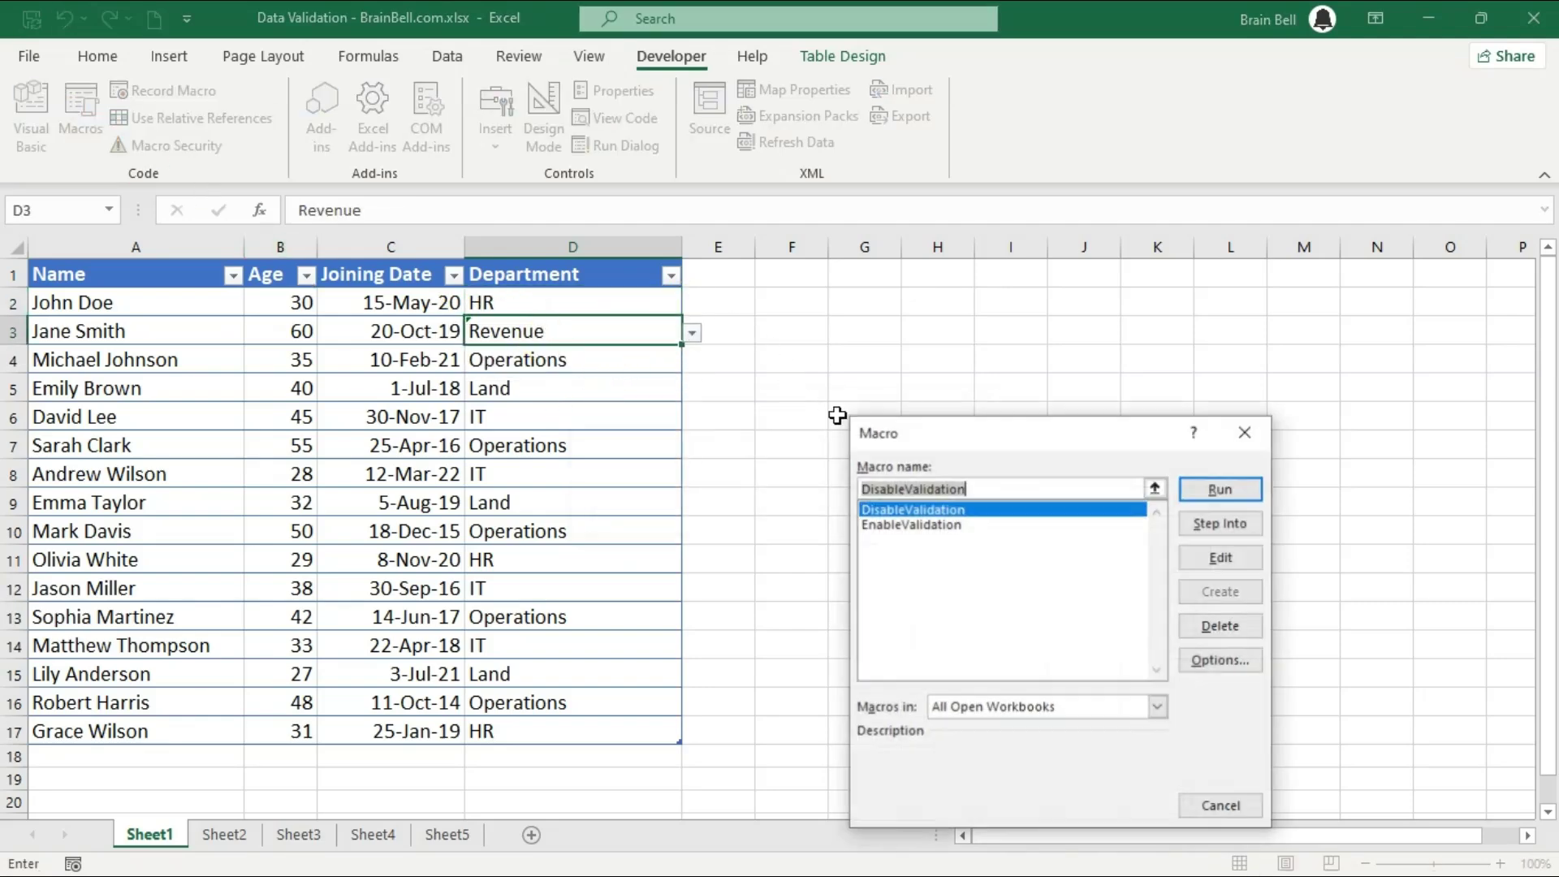
pyautogui.click(934, 524)
pyautogui.click(1212, 488)
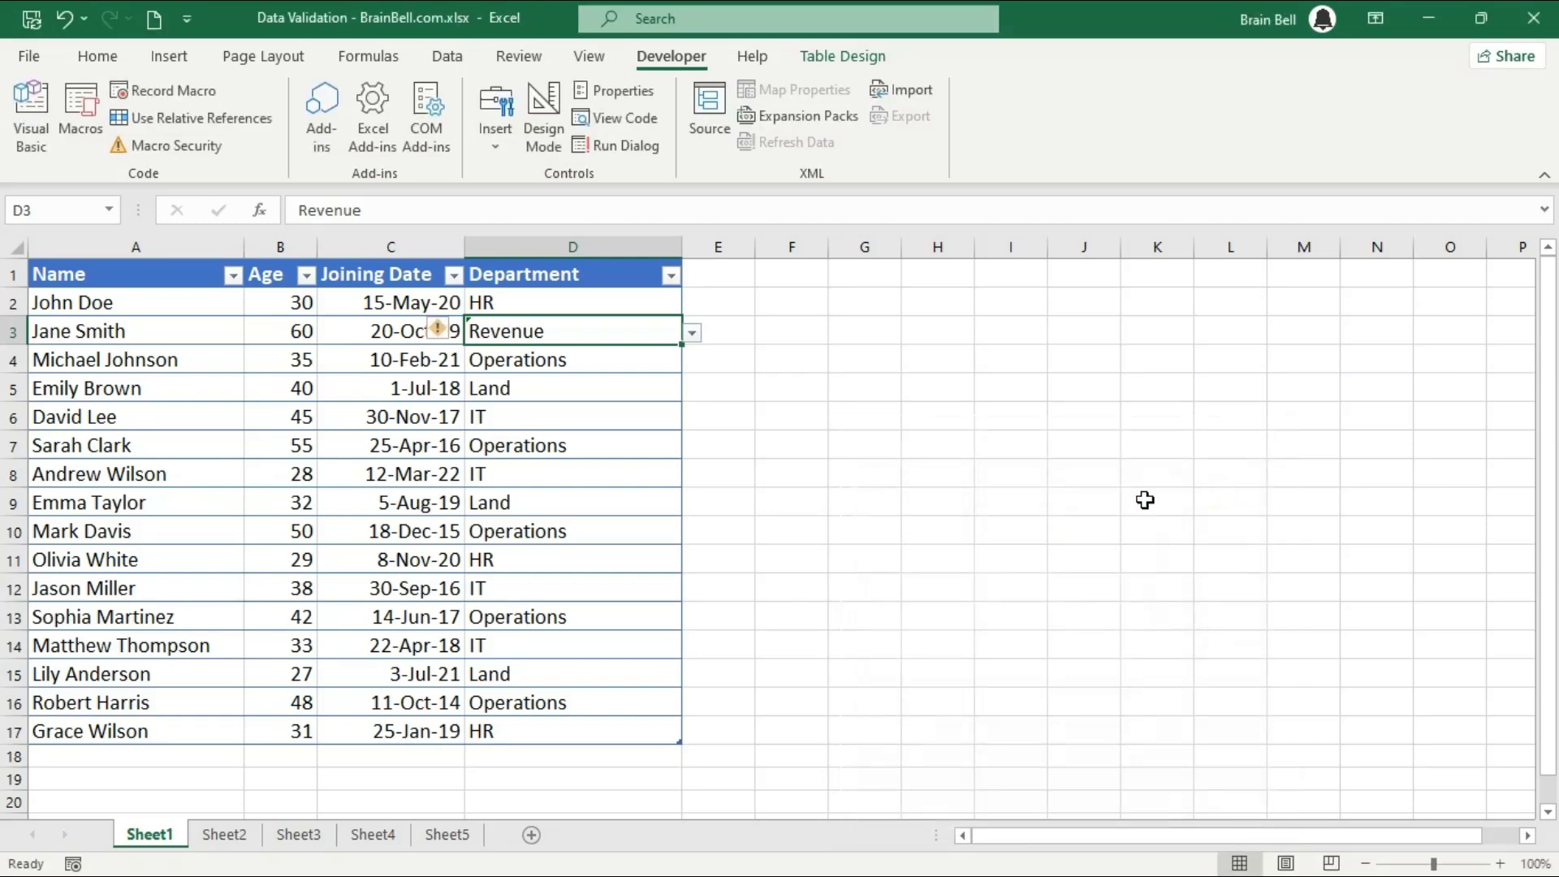
# Step: Try to run the DisableValidation macro on the Department cells D2:D17 and open its code in debug mode
pyautogui.moveTo(542, 306); pyautogui.dragTo(570, 732)
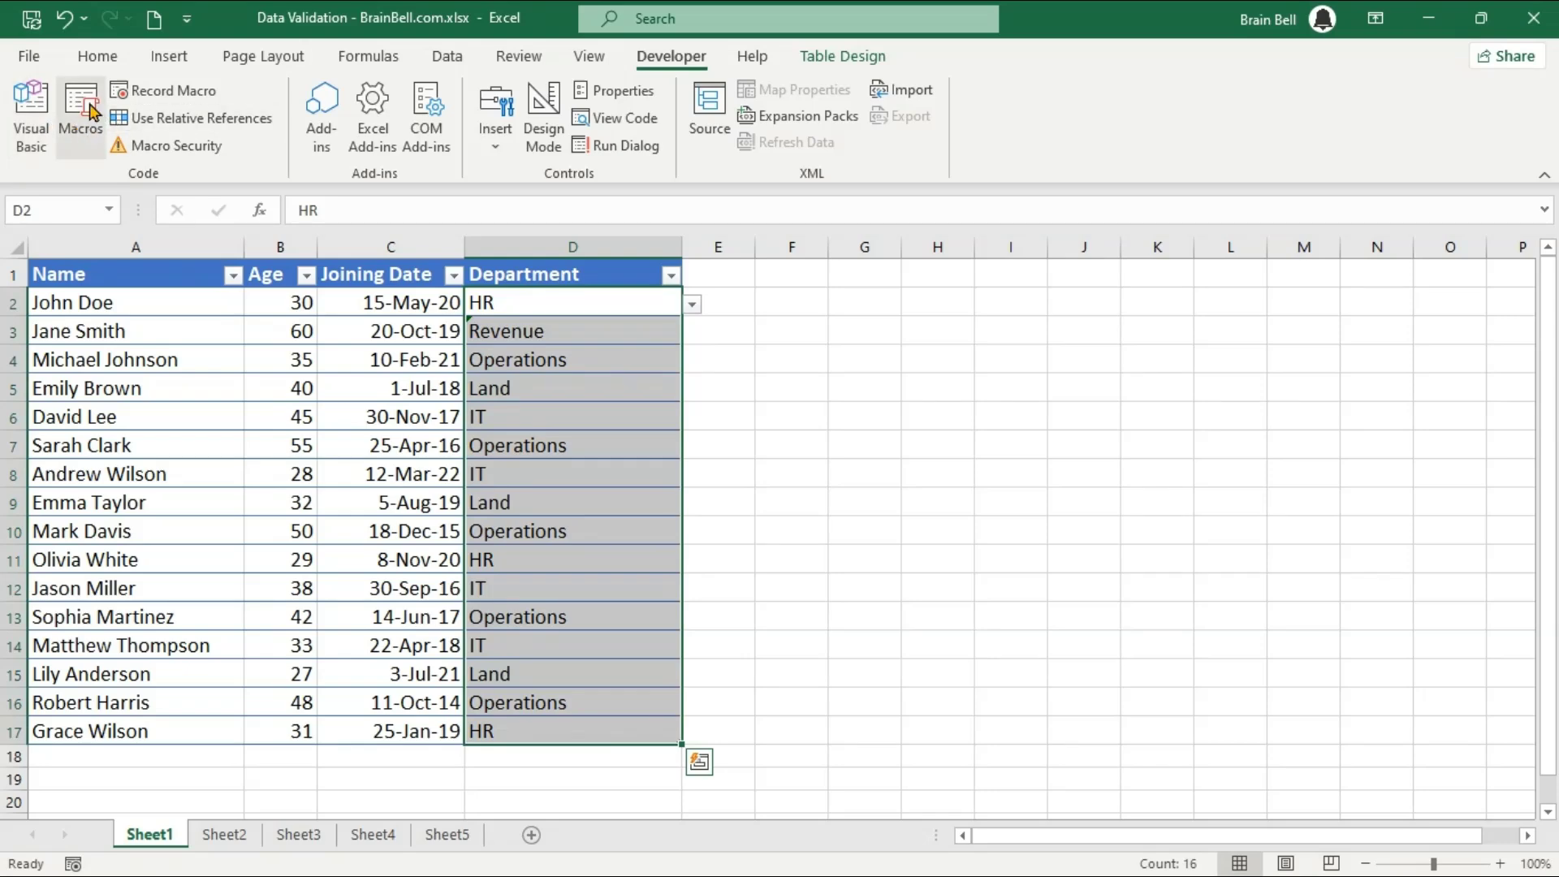
pyautogui.click(95, 116)
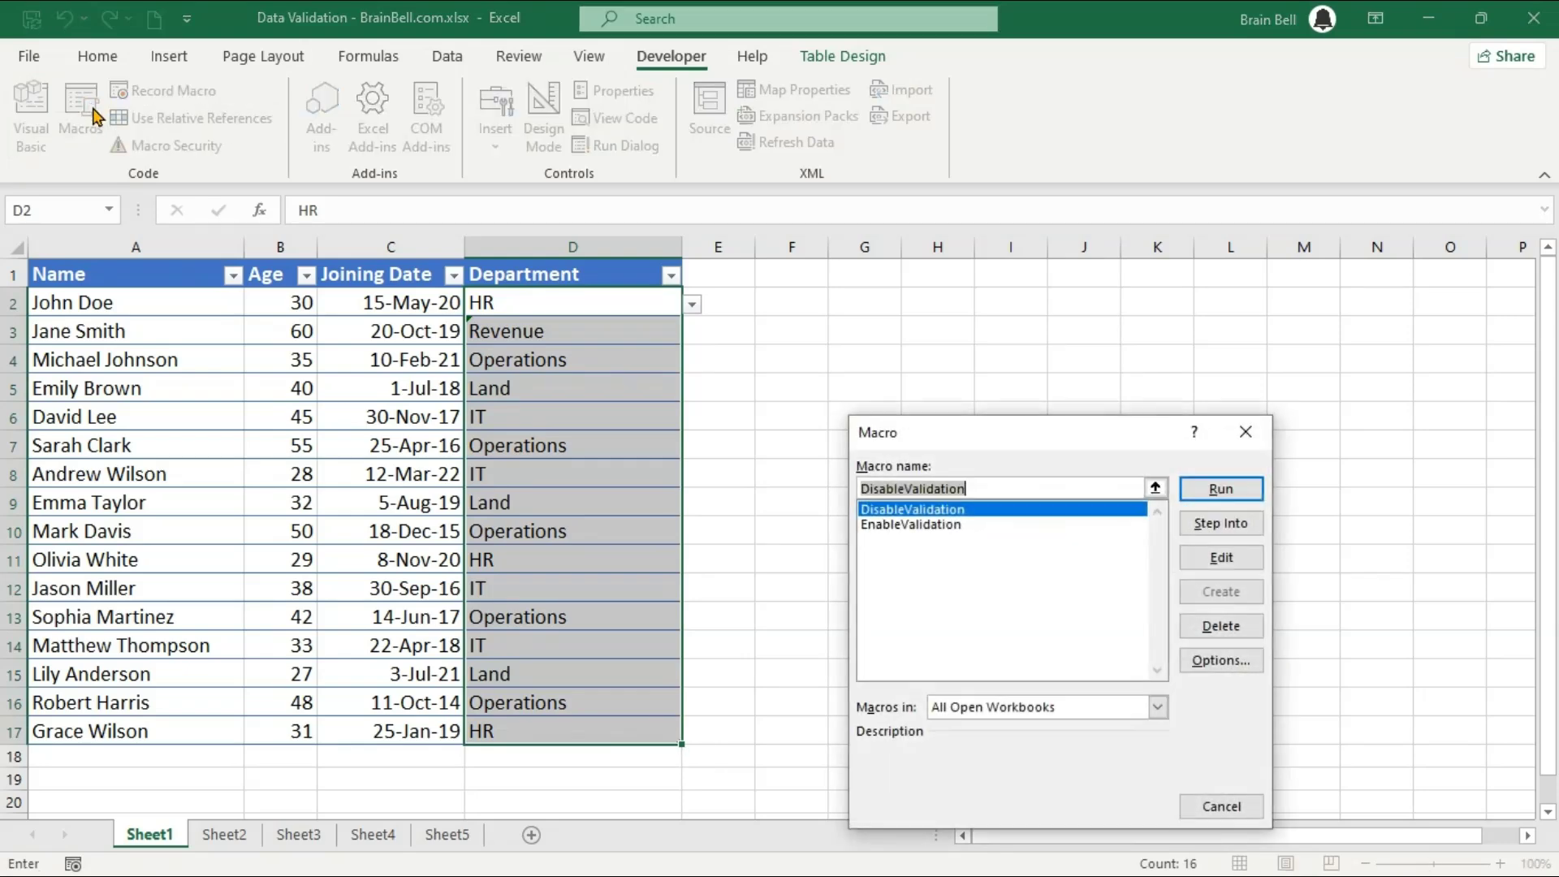
pyautogui.click(1220, 490)
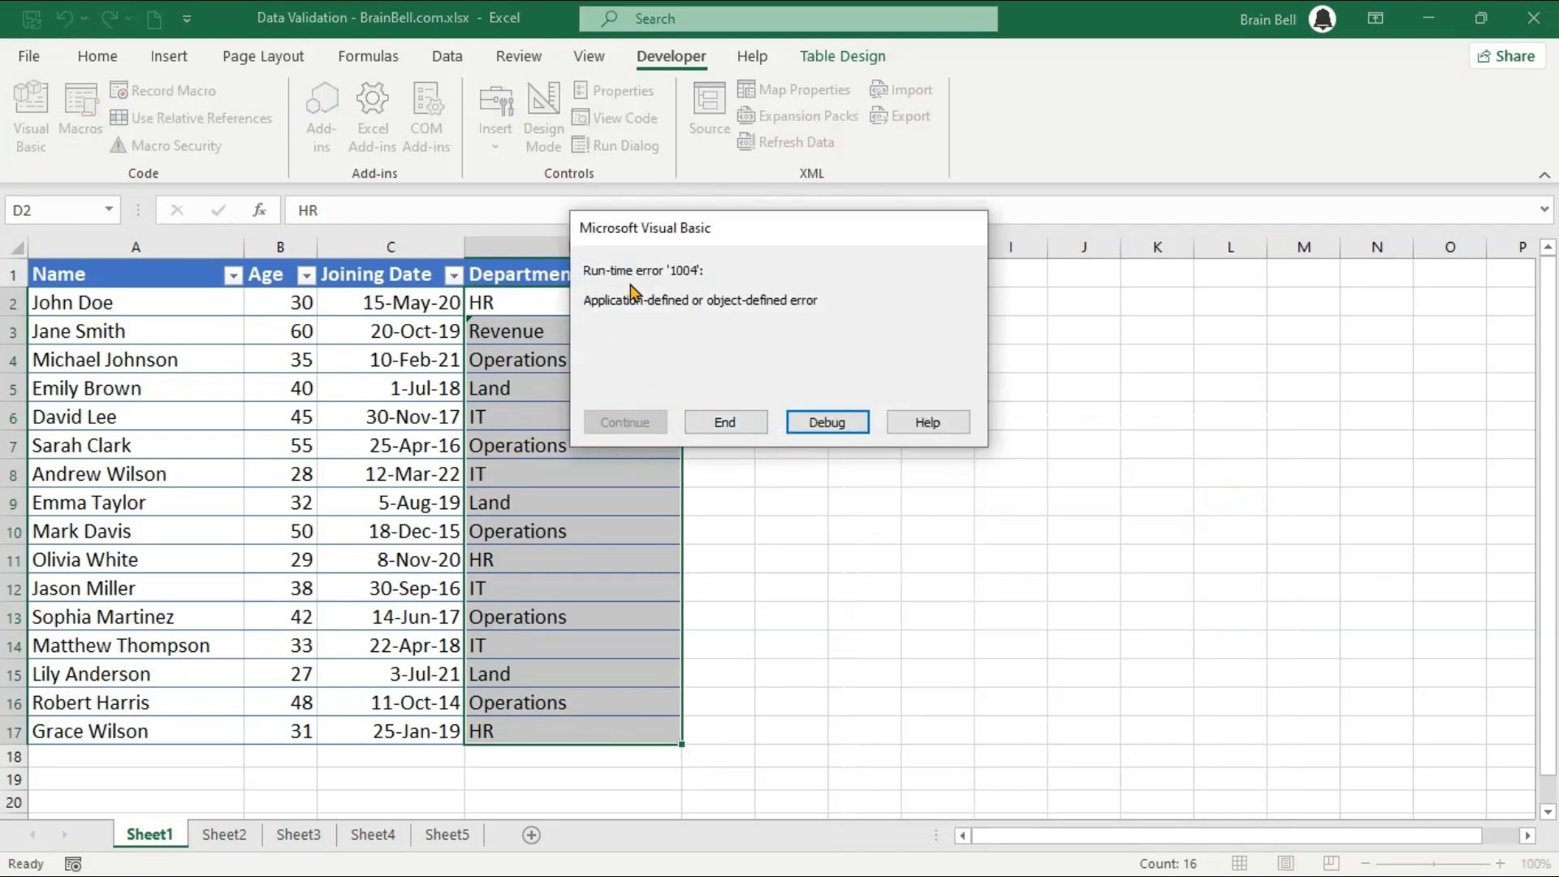
pyautogui.click(801, 424)
pyautogui.click(577, 235)
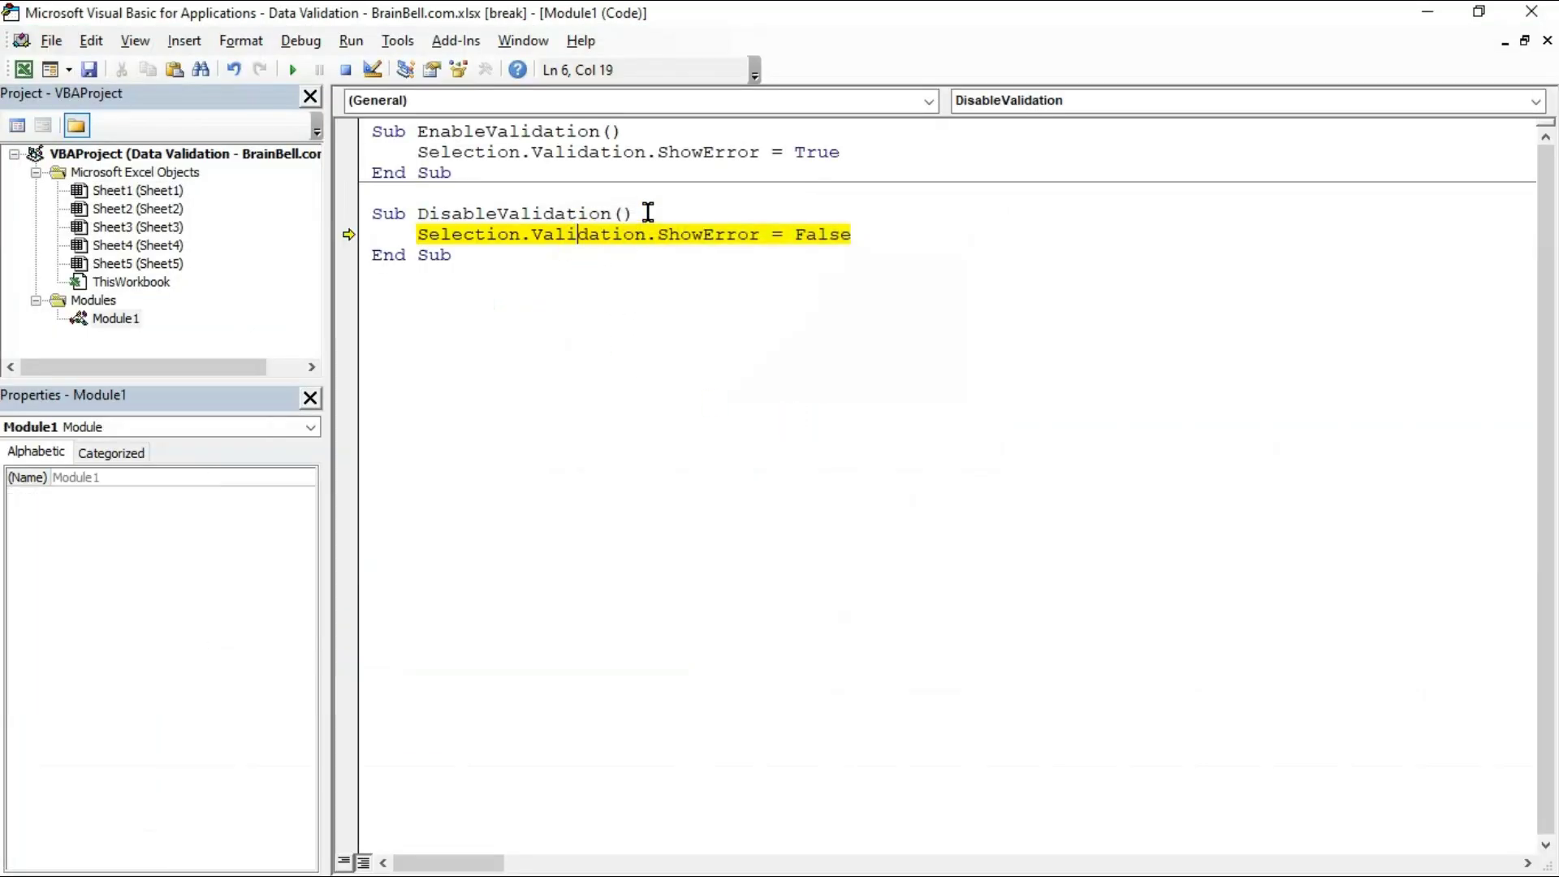
# Step: Declare cell As Range in DisableValidation and add the line For Each cell In Selection above the ShowError statement
pyautogui.click(649, 213)
pyautogui.press('Return')
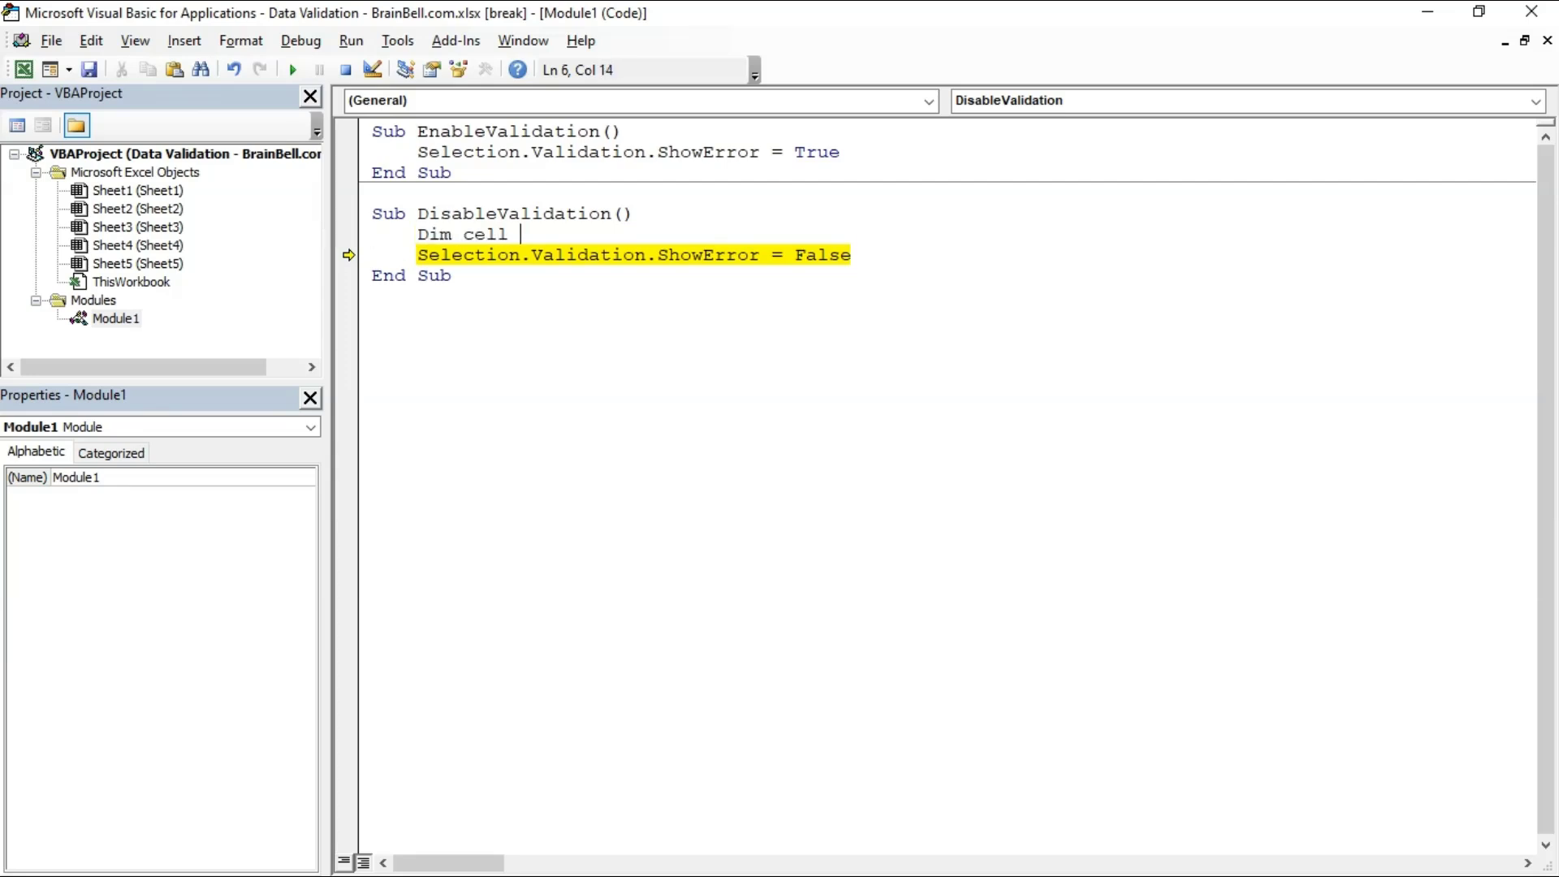
pyautogui.write('Dim cell as ra')
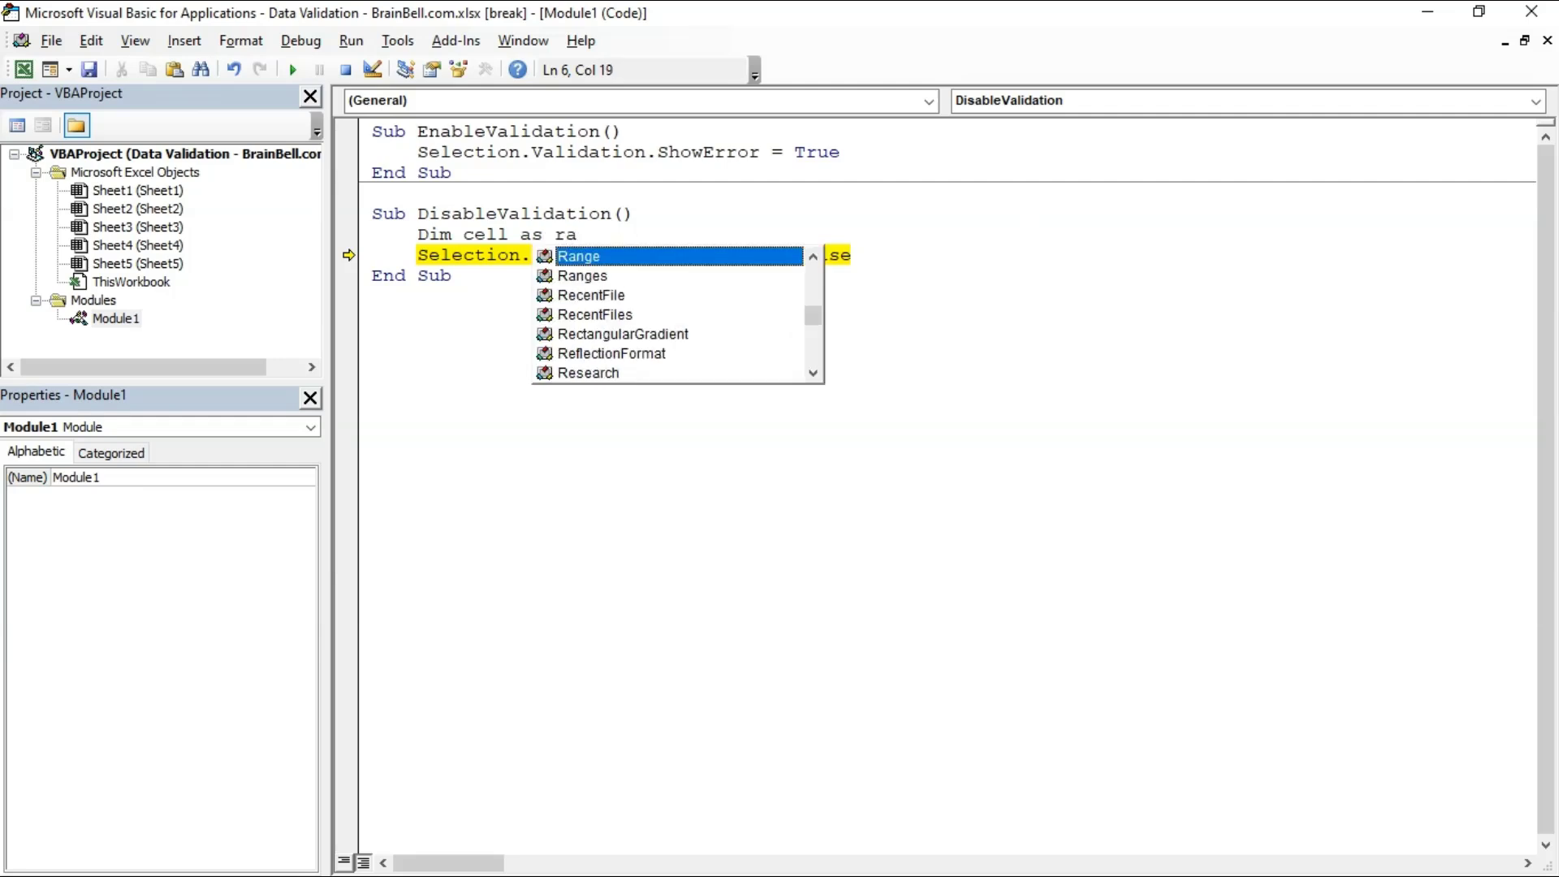
pyautogui.press('Return')
pyautogui.write('For Each ')
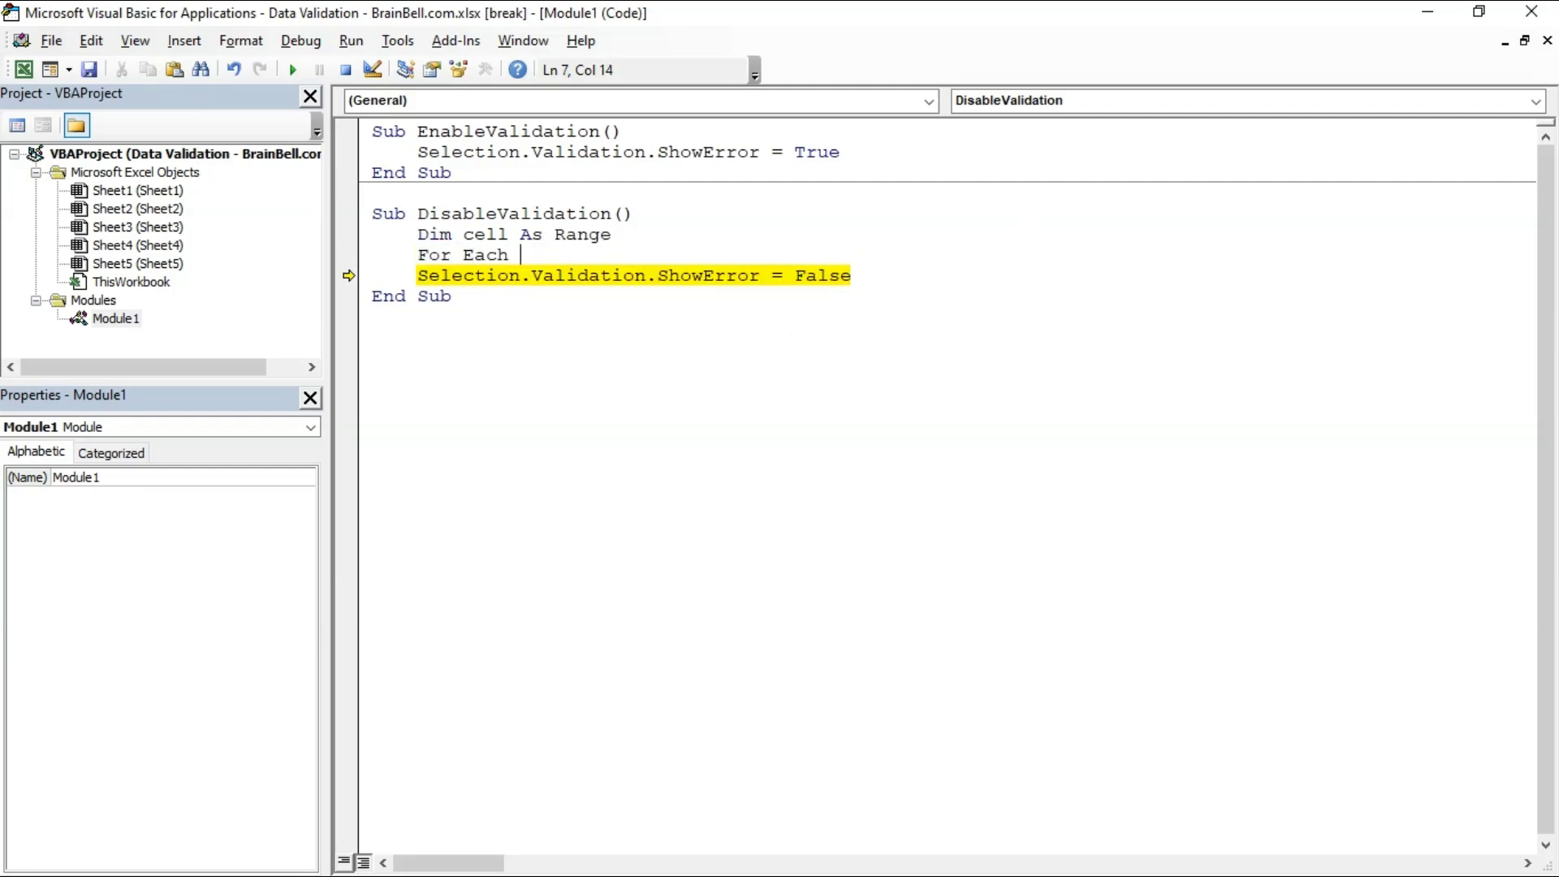
pyautogui.write('cell In Selection')
pyautogui.press('Return')
pyautogui.press('Delete')
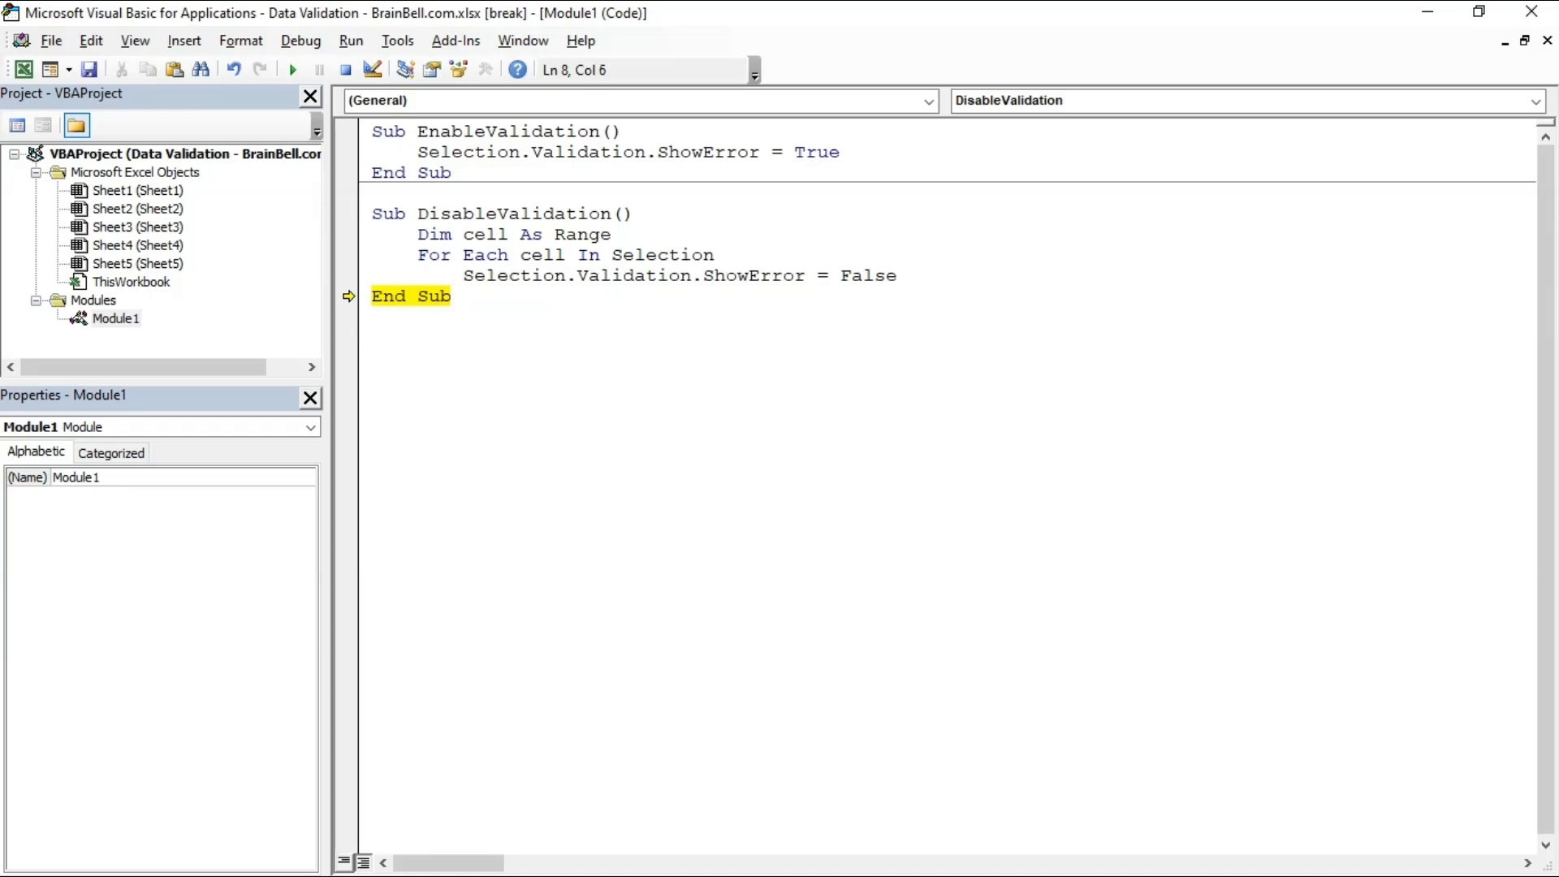
# Step: Complete the DisableValidation loop with cell.Validation.ShowError = False and Next cell, and reset the halted macro
pyautogui.hotkey('ctrl', 'shift', 'Right')
pyautogui.write('cell')
pyautogui.click(859, 284)
pyautogui.press('Return')
pyautogui.press('BackSpace')
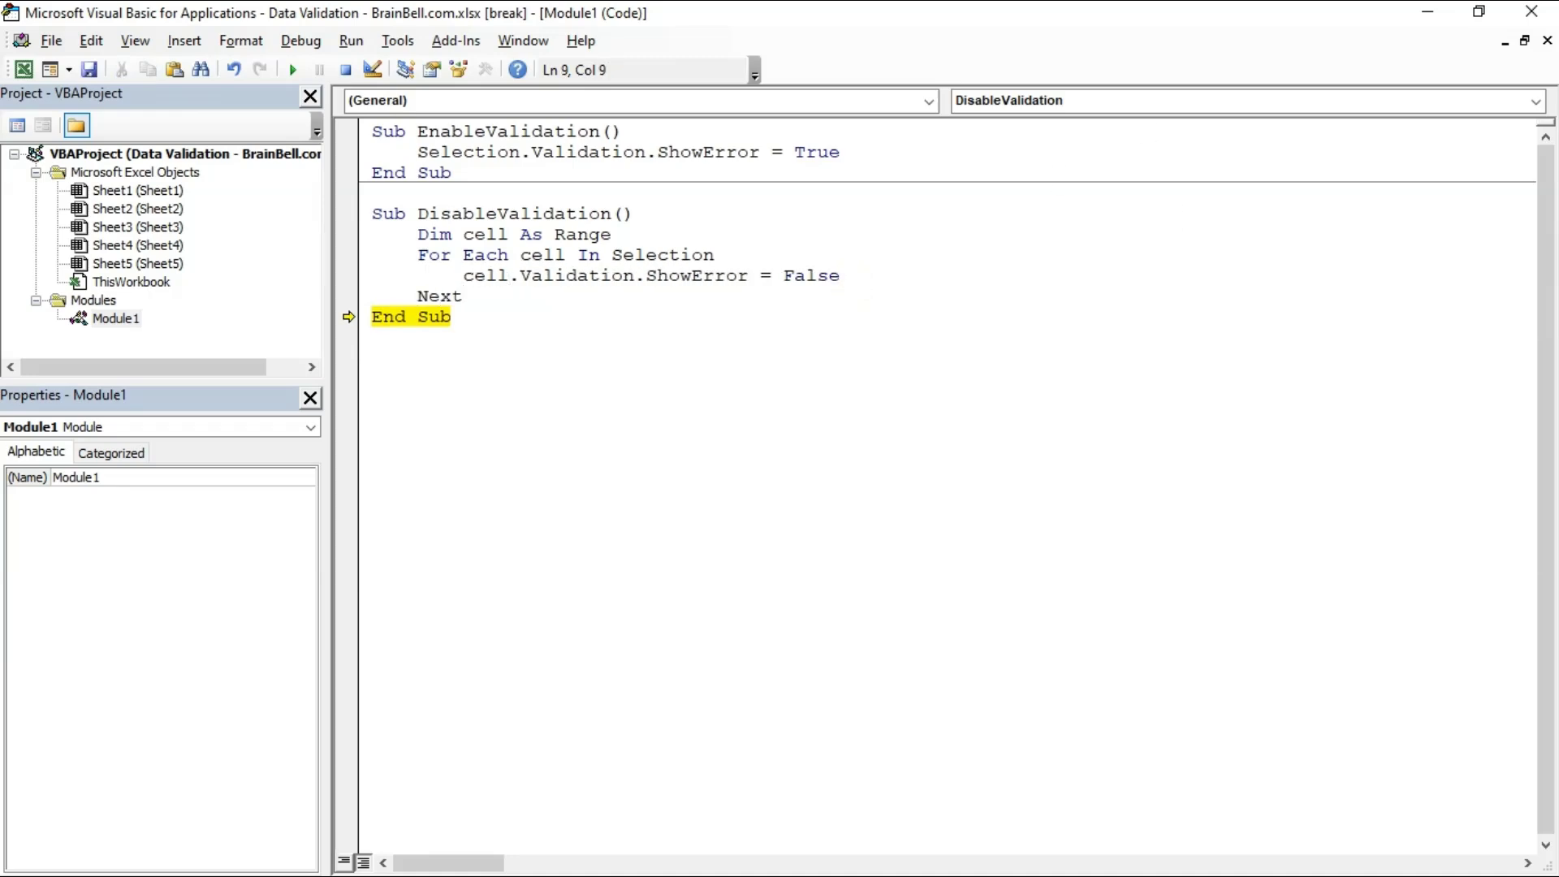
pyautogui.click(406, 310)
pyautogui.click(343, 70)
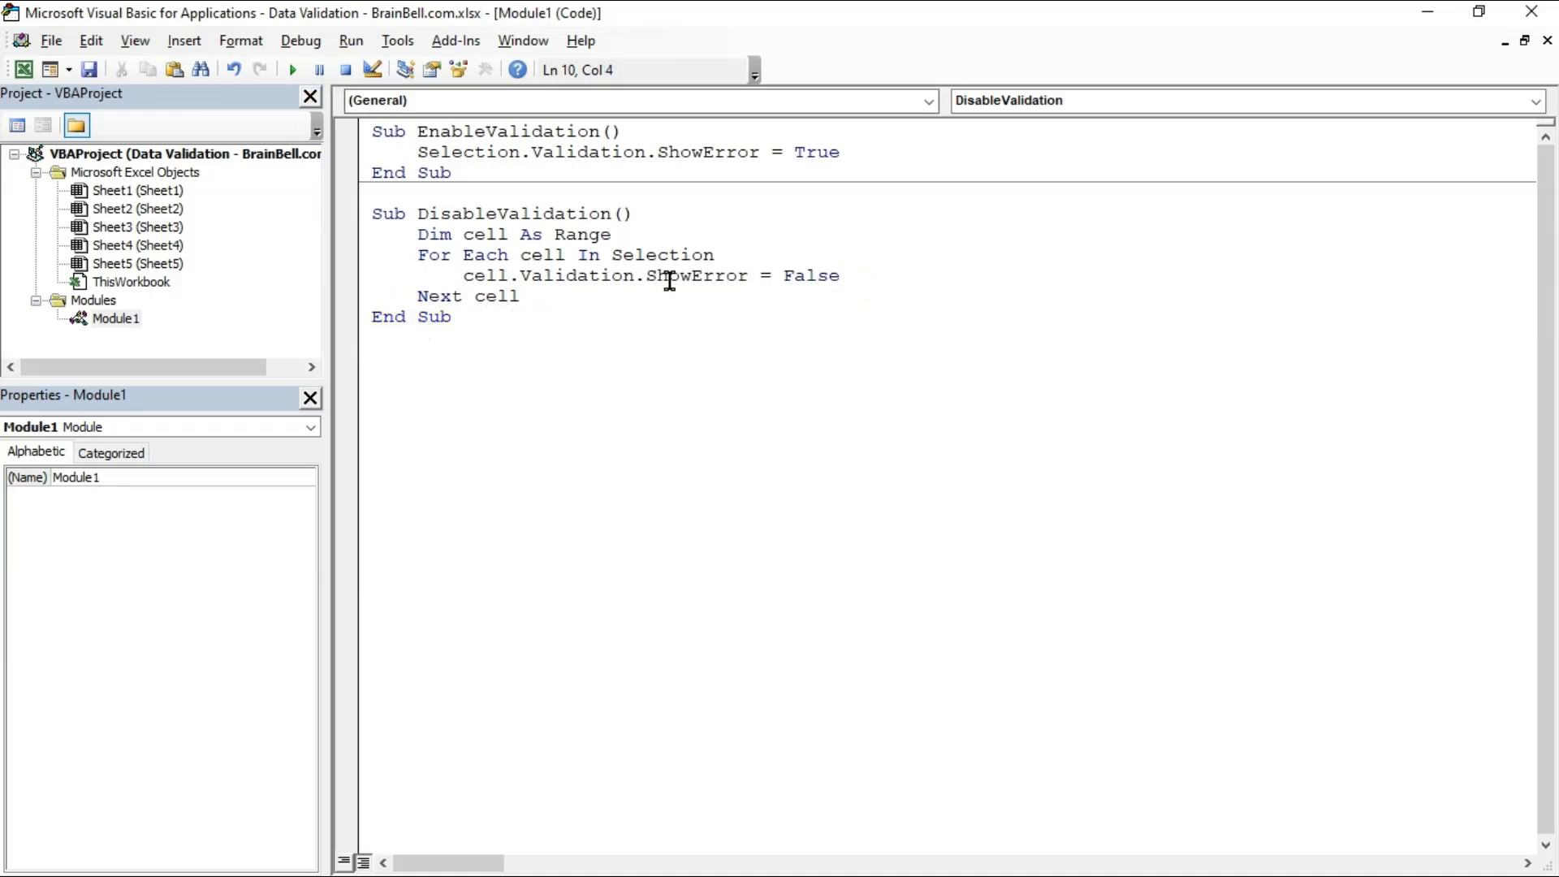
# Step: Declare the variable cell As Range at the start of the EnableValidation procedure
pyautogui.click(650, 138)
pyautogui.press('Return')
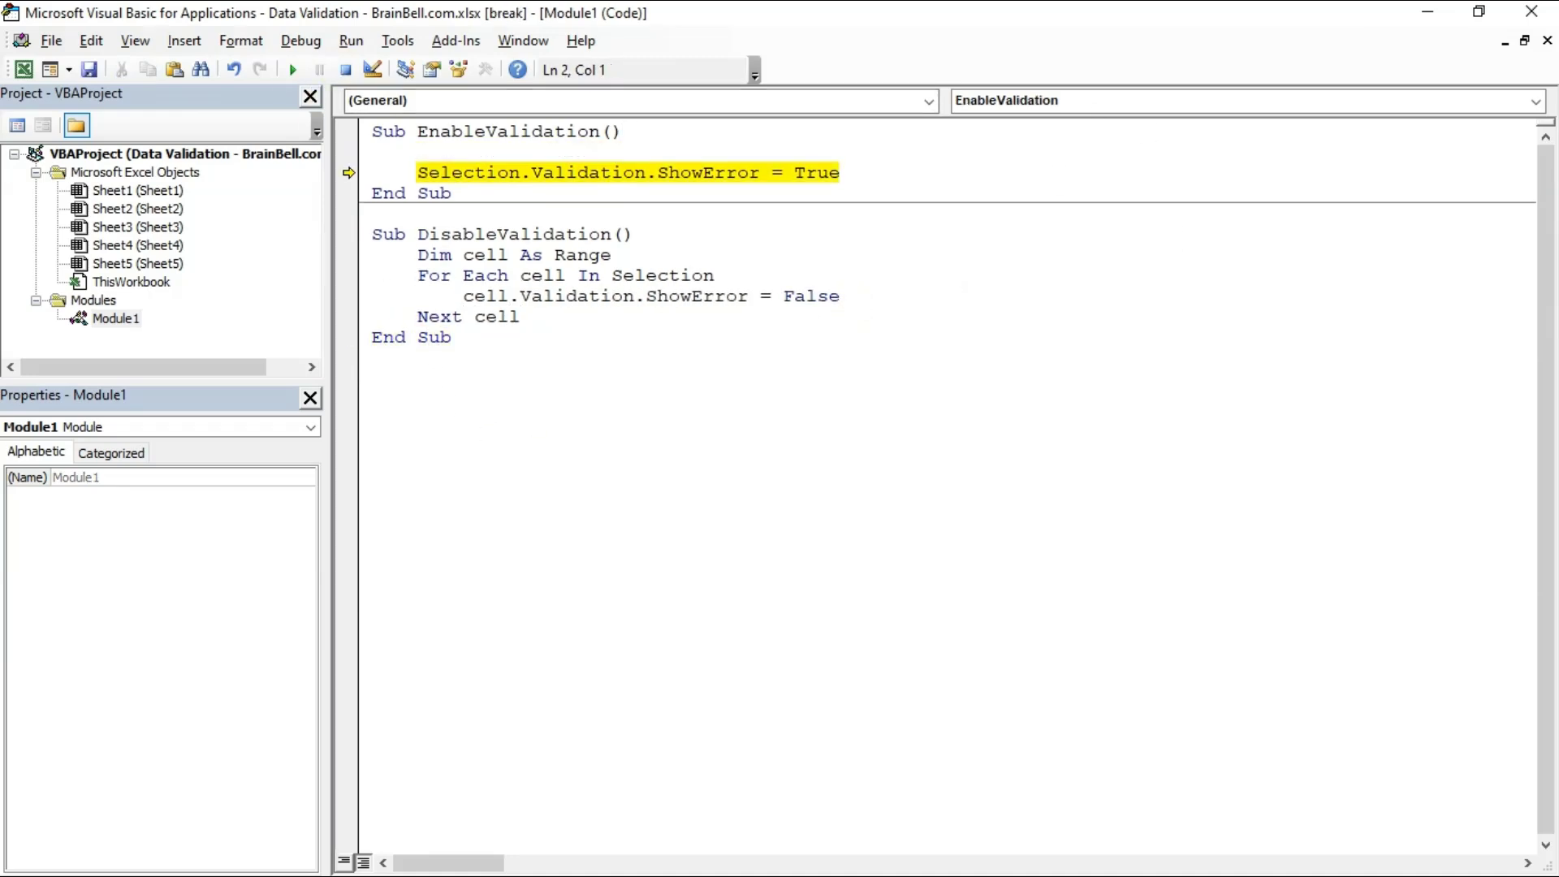
pyautogui.write('Dim cell as Range')
pyautogui.press('Tab')
# Step: Add For Each cell In Selection above the ShowError statement in EnableValidation and indent that statement inside the loop
pyautogui.press('Down')
pyautogui.press('Left')
pyautogui.press('Left')
pyautogui.press('Left')
pyautogui.press('Left')
pyautogui.press('Left')
pyautogui.press('Left')
pyautogui.press('Left')
pyautogui.press('Left')
pyautogui.press('Left')
pyautogui.press('Left')
pyautogui.press('Left')
pyautogui.press('Left')
pyautogui.press('Left')
pyautogui.press('Left')
pyautogui.press('Left')
pyautogui.press('Left')
pyautogui.press('Left')
pyautogui.press('Left')
pyautogui.press('Left')
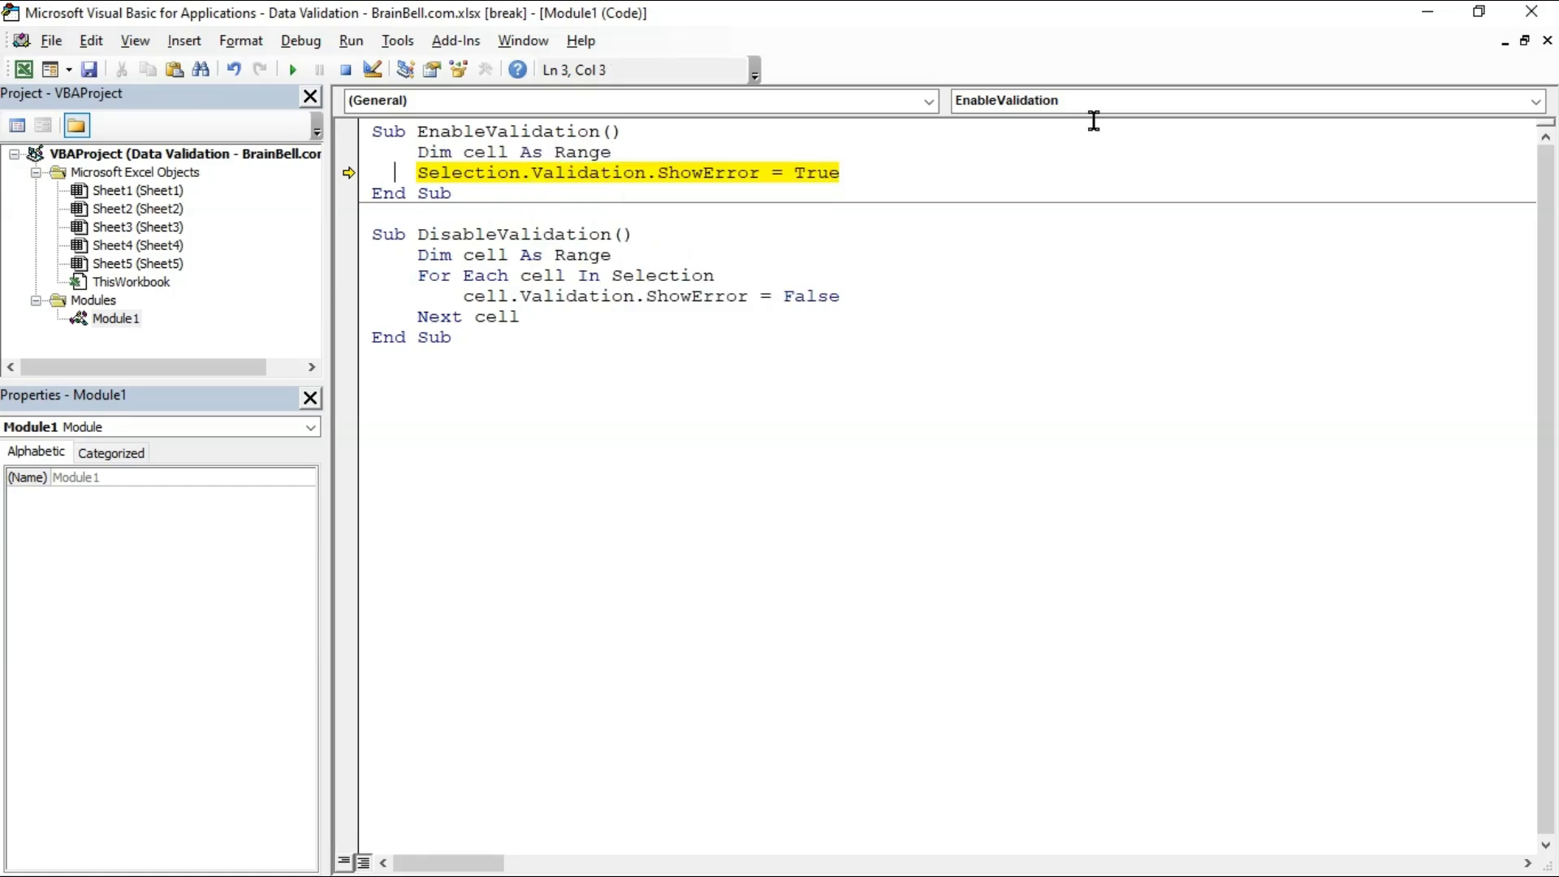
pyautogui.press('Right')
pyautogui.press('Right')
pyautogui.write('For Each cell in')
pyautogui.press('Return')
pyautogui.press('Tab')
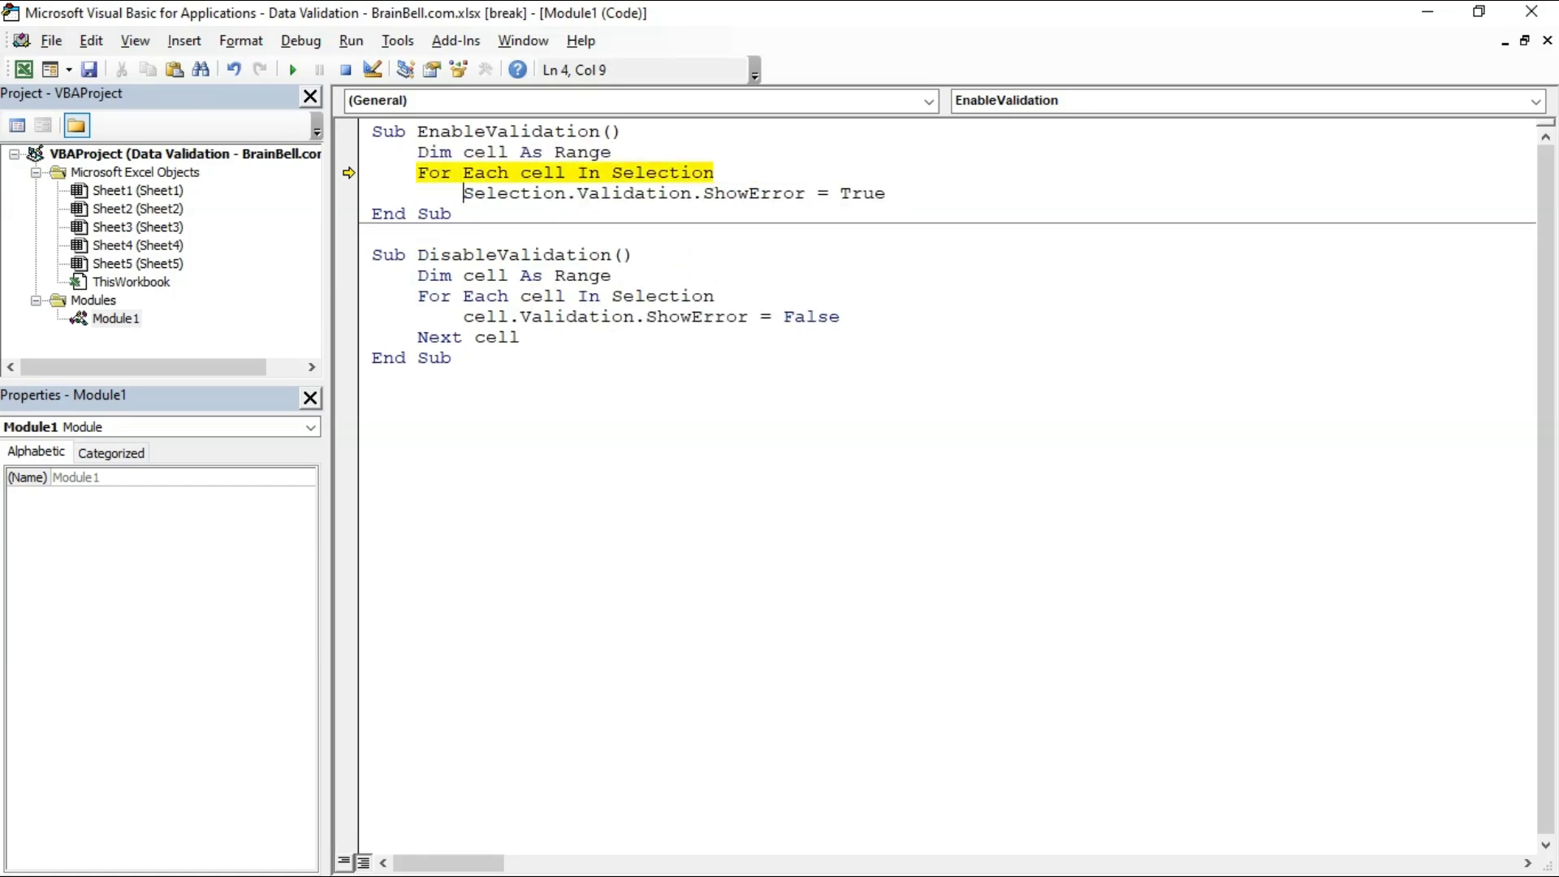
# Step: Complete the EnableValidation loop with cell.Validation.ShowError = True and Next cell, and end the debugging session
pyautogui.hotkey('ctrl', 'shift', 'Right')
pyautogui.write('cell')
pyautogui.press('End')
pyautogui.press('Return')
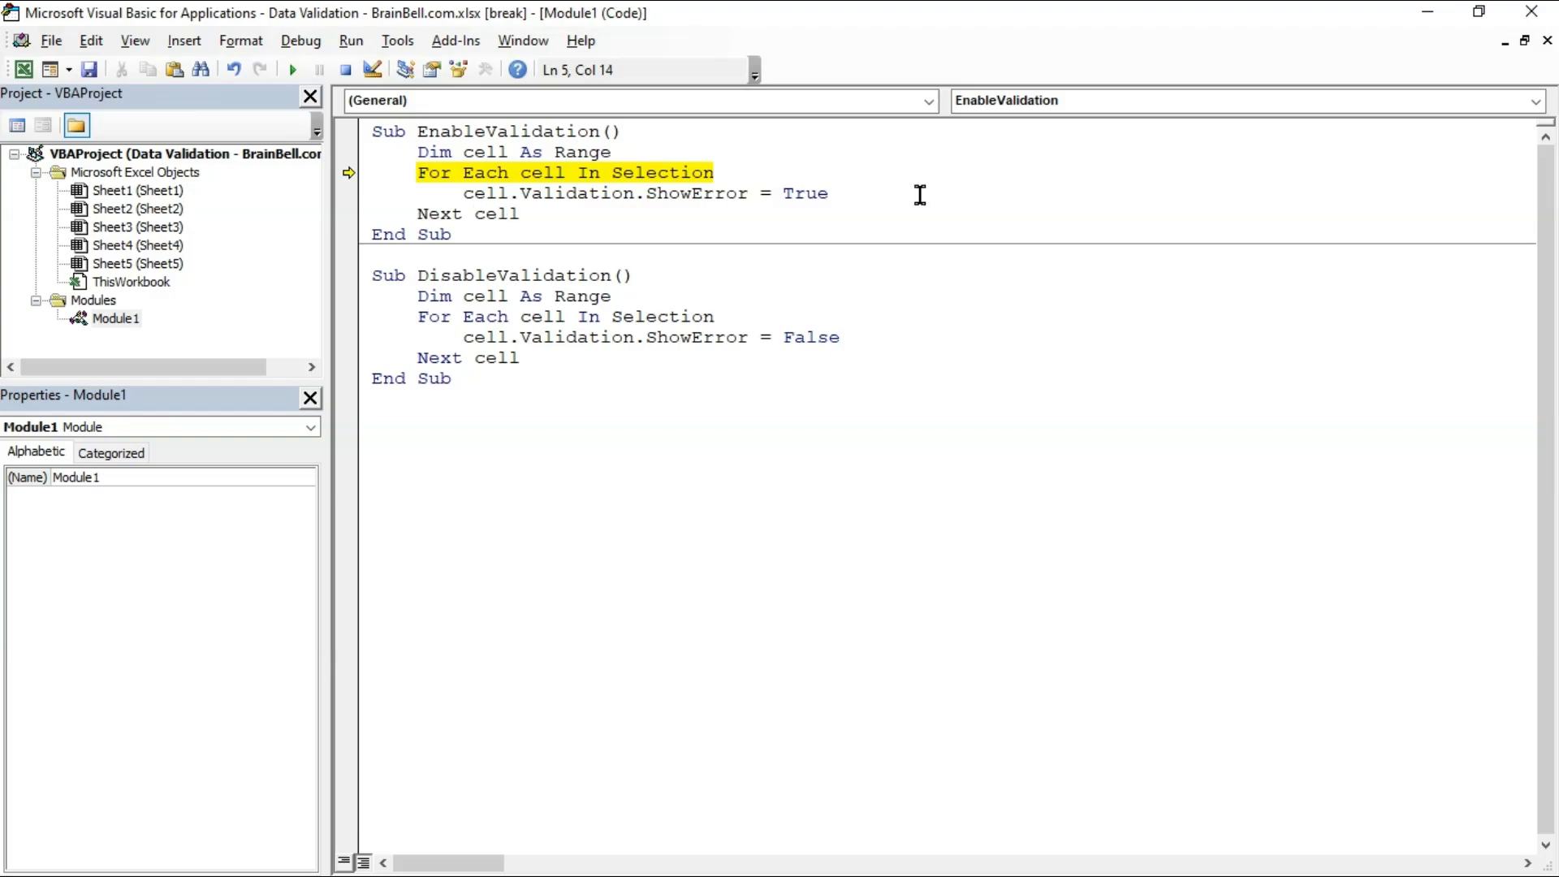
pyautogui.click(345, 70)
# Step: Return to the workbook and run the EnableValidation macro on the selected Department cells D2:D17
pyautogui.click(1531, 12)
pyautogui.click(82, 114)
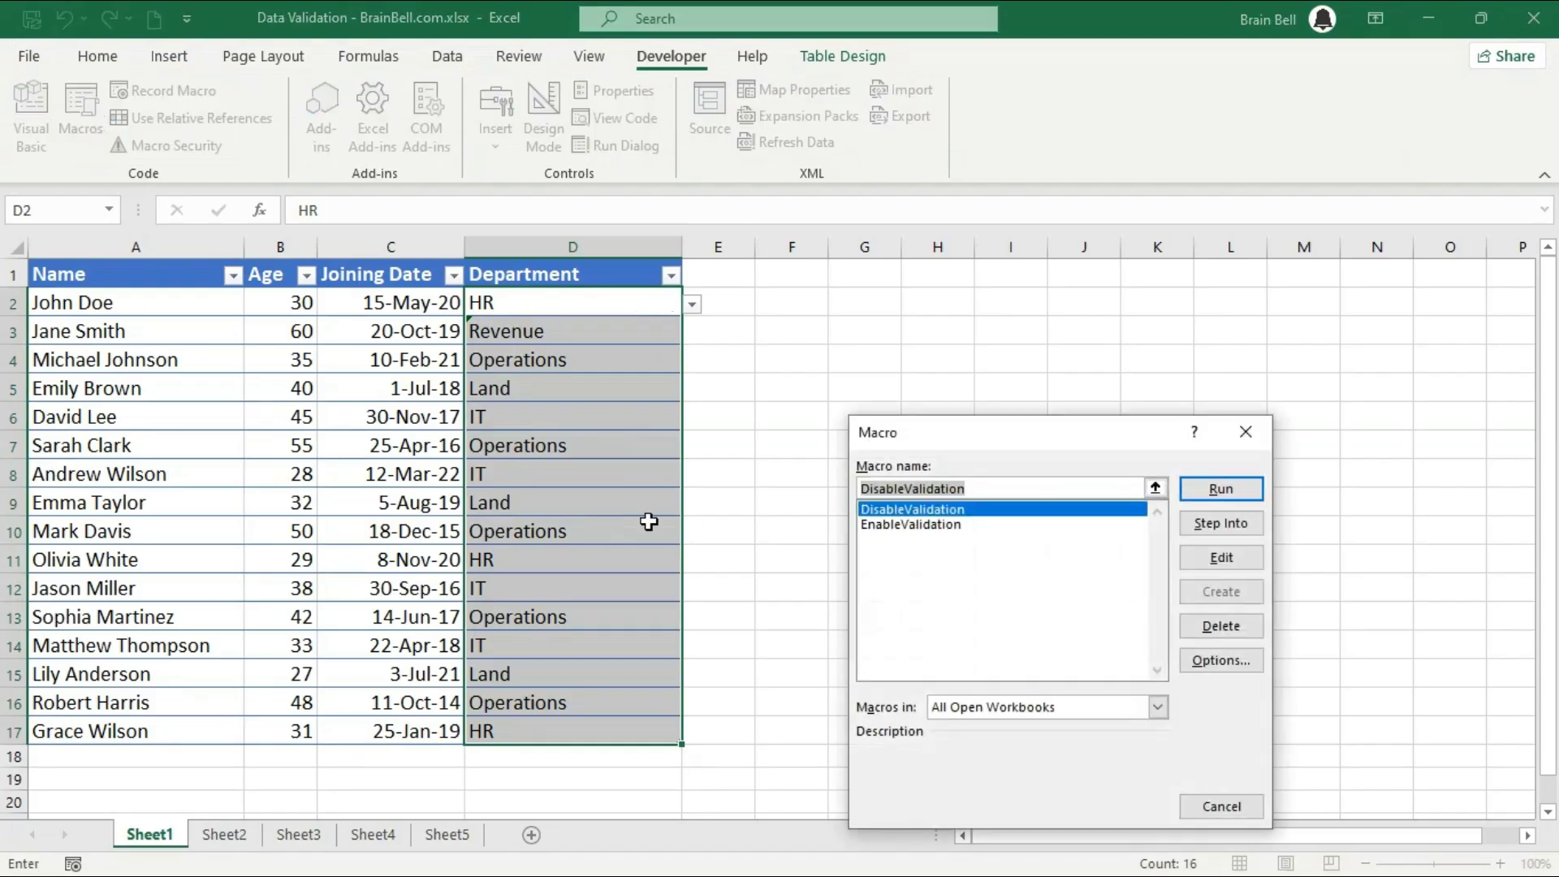
pyautogui.doubleClick(1132, 524)
# Step: Test the validation alert by trying to enter Reven in cell D3, and cancel the entry
pyautogui.click(534, 336)
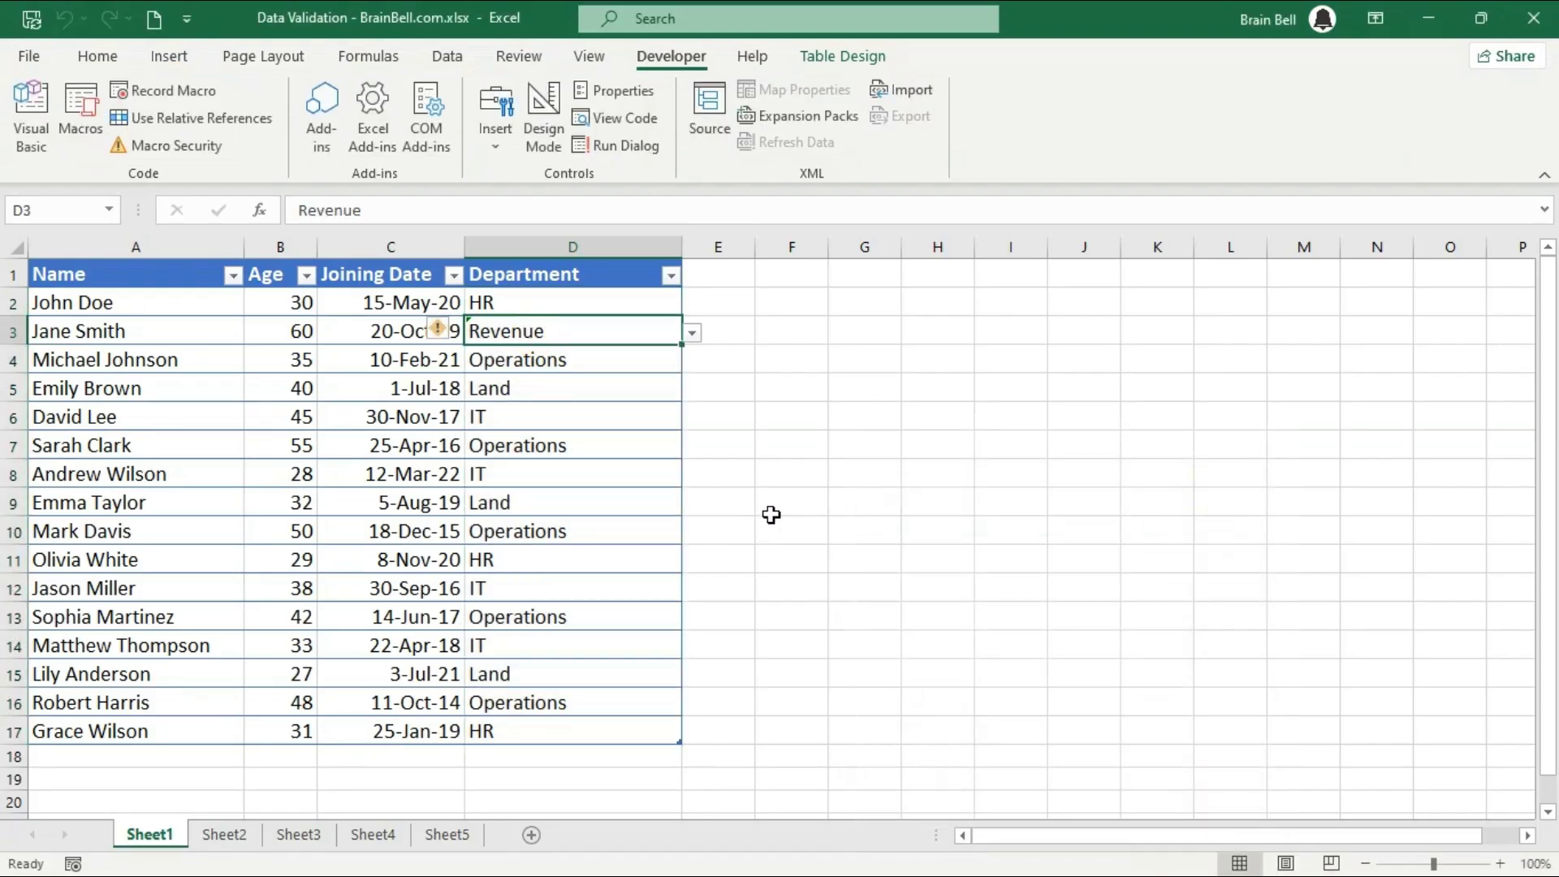
pyautogui.write('Reven')
pyautogui.press('Return')
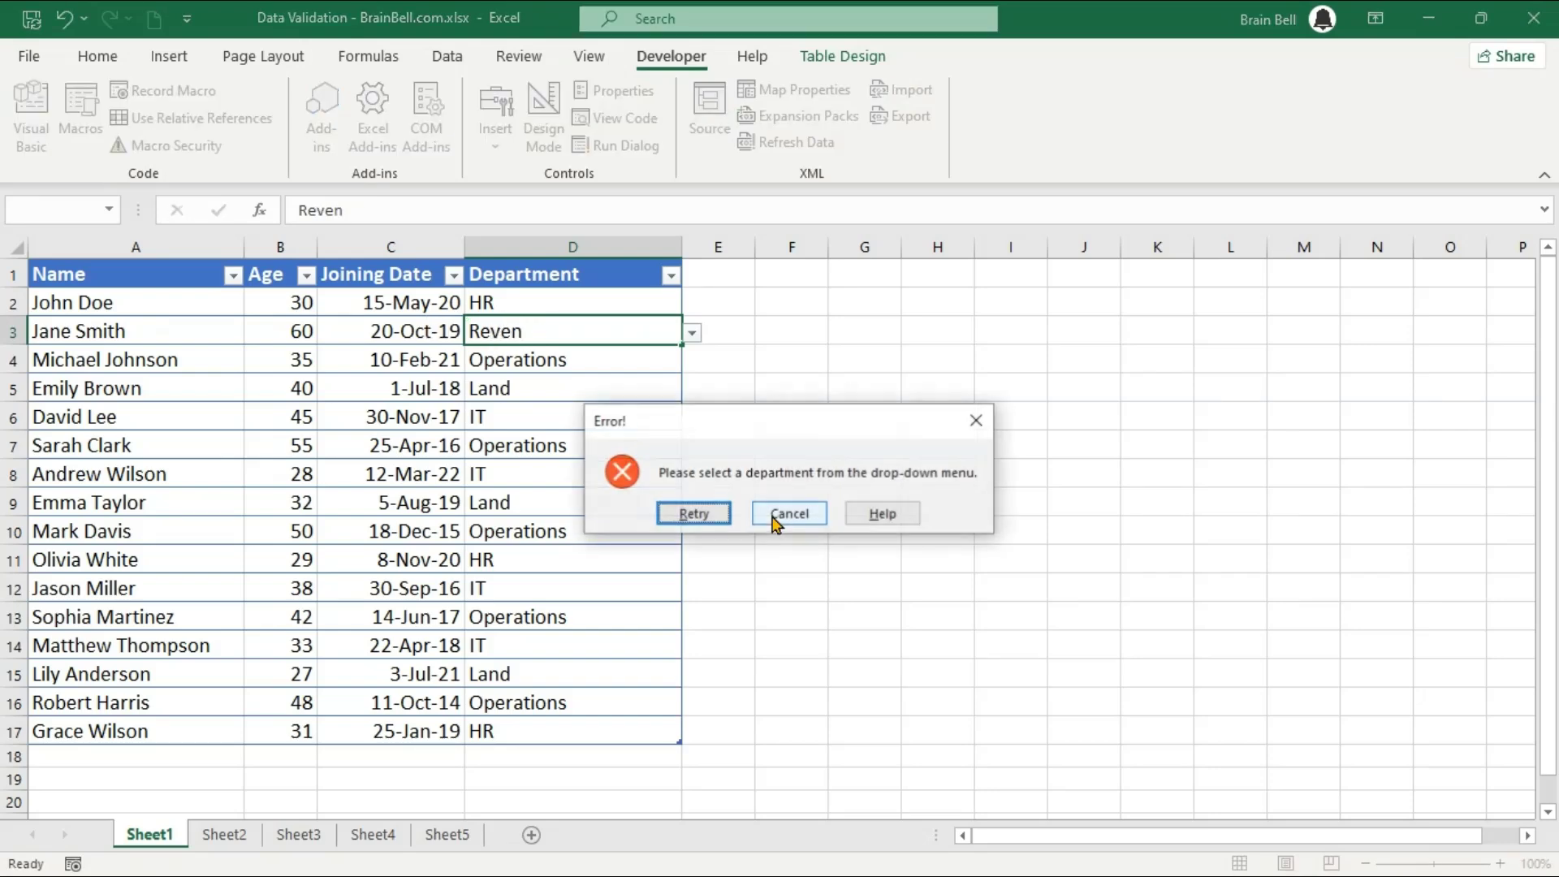
pyautogui.press('Return')
pyautogui.click(694, 337)
pyautogui.click(788, 514)
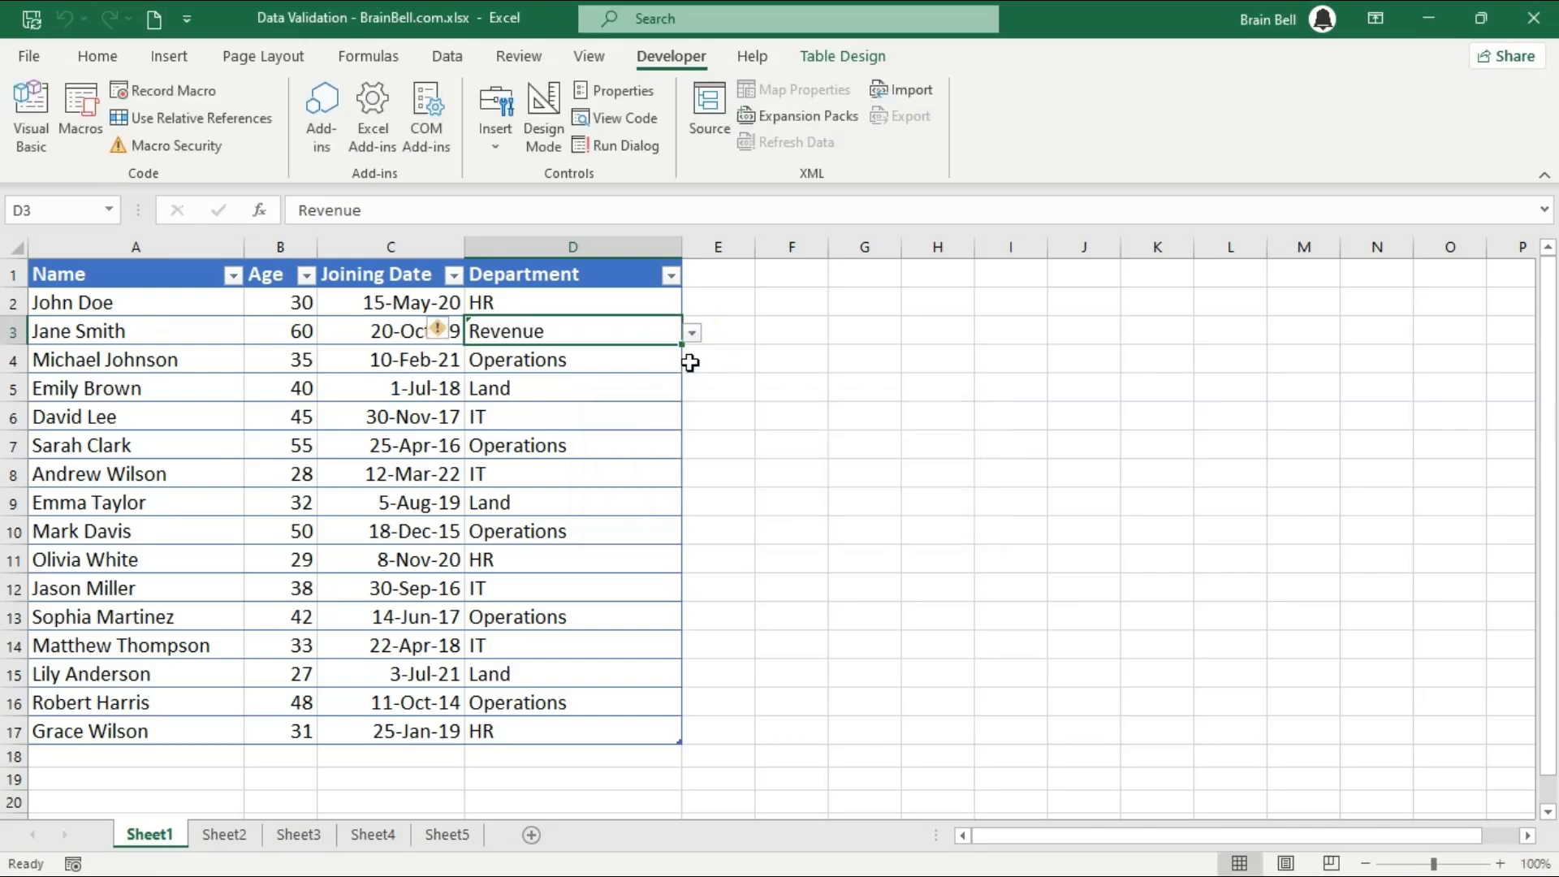
# Step: Change the department in cell D3 to Land using its validation list
pyautogui.click(692, 333)
pyautogui.click(682, 380)
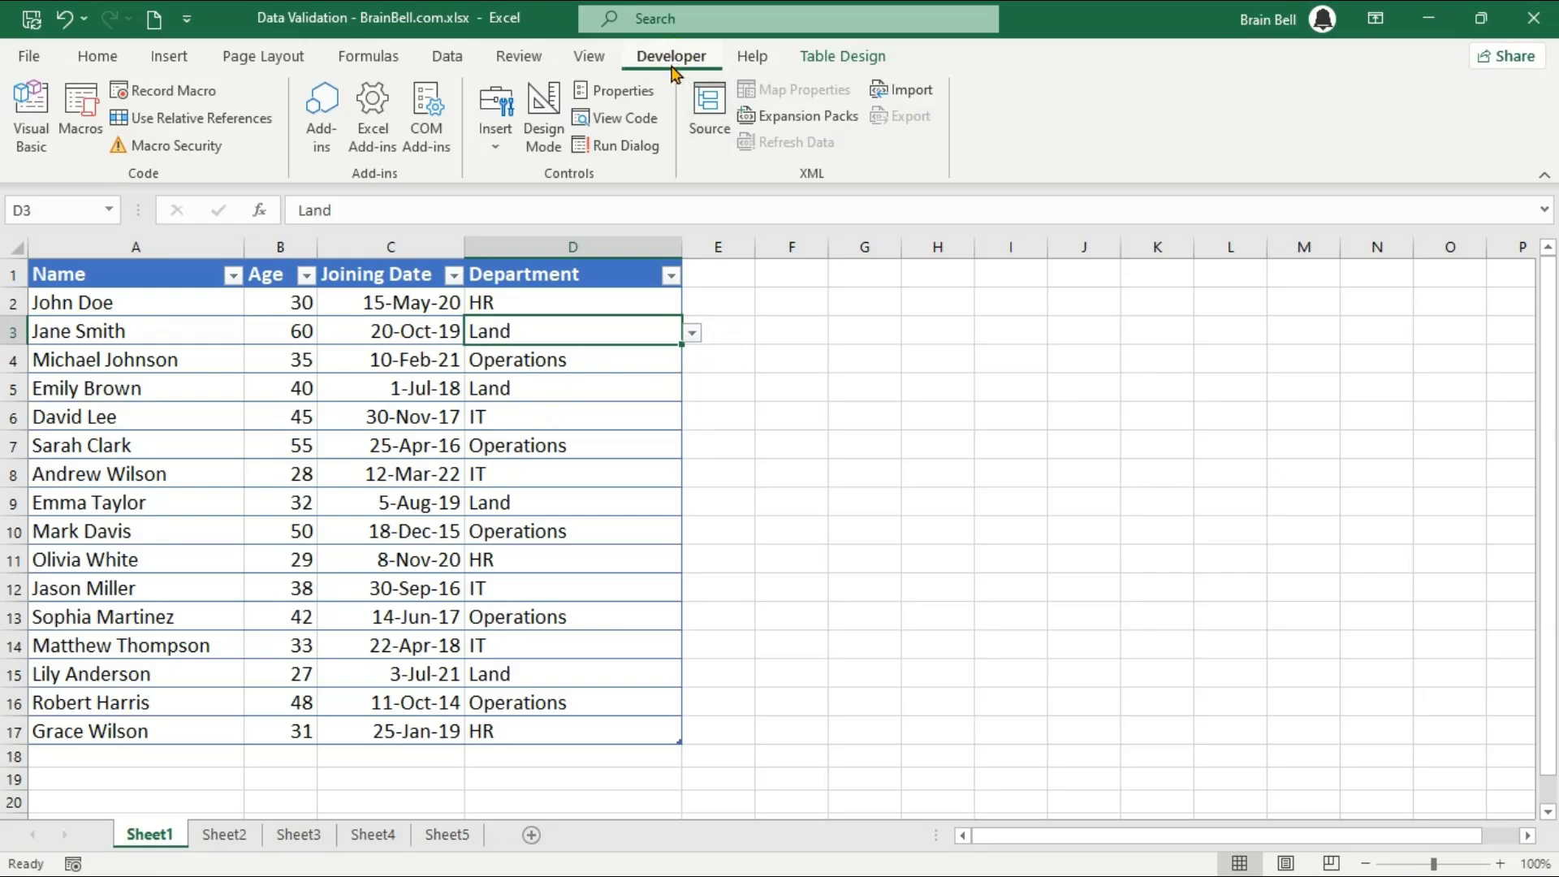
# Step: Insert a form control button over about F2:G3 beside the table and assign the DisableValidation macro to it
pyautogui.click(497, 125)
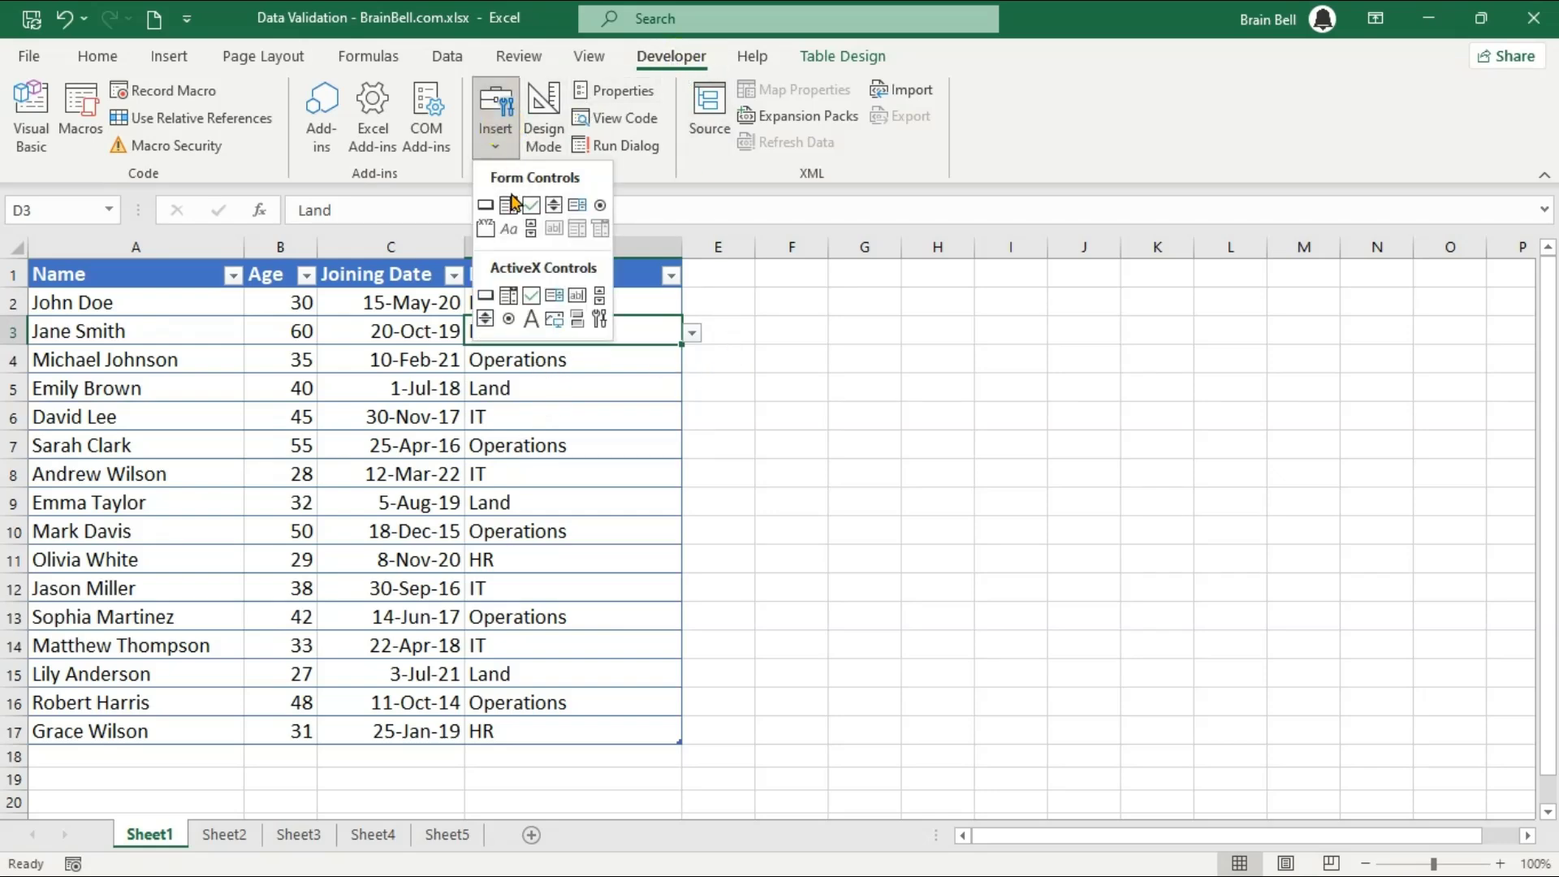
pyautogui.click(485, 204)
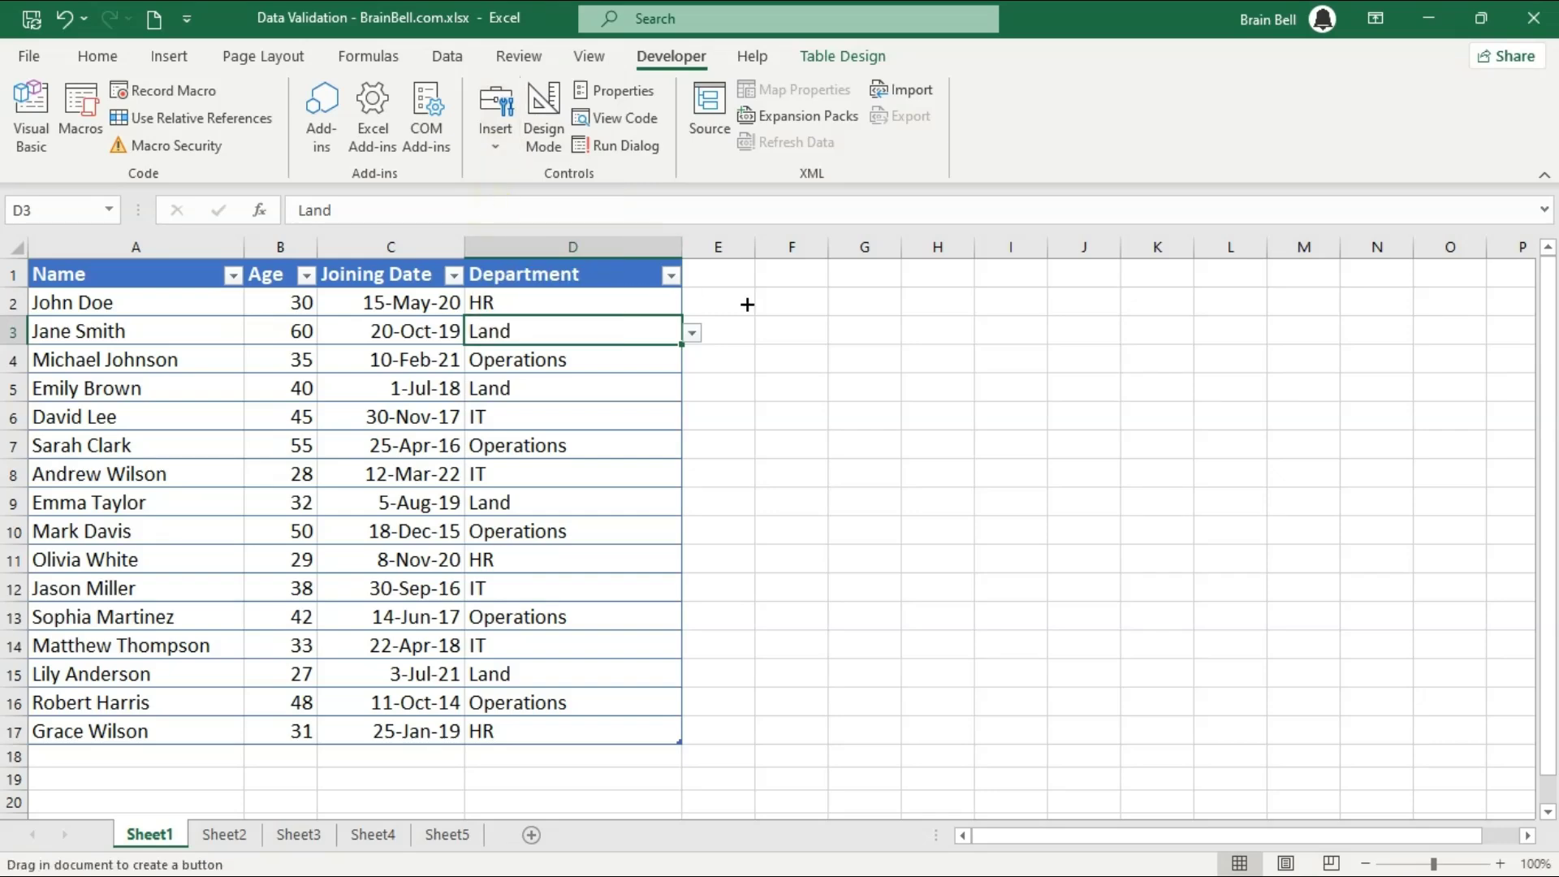
pyautogui.moveTo(758, 288); pyautogui.dragTo(899, 330)
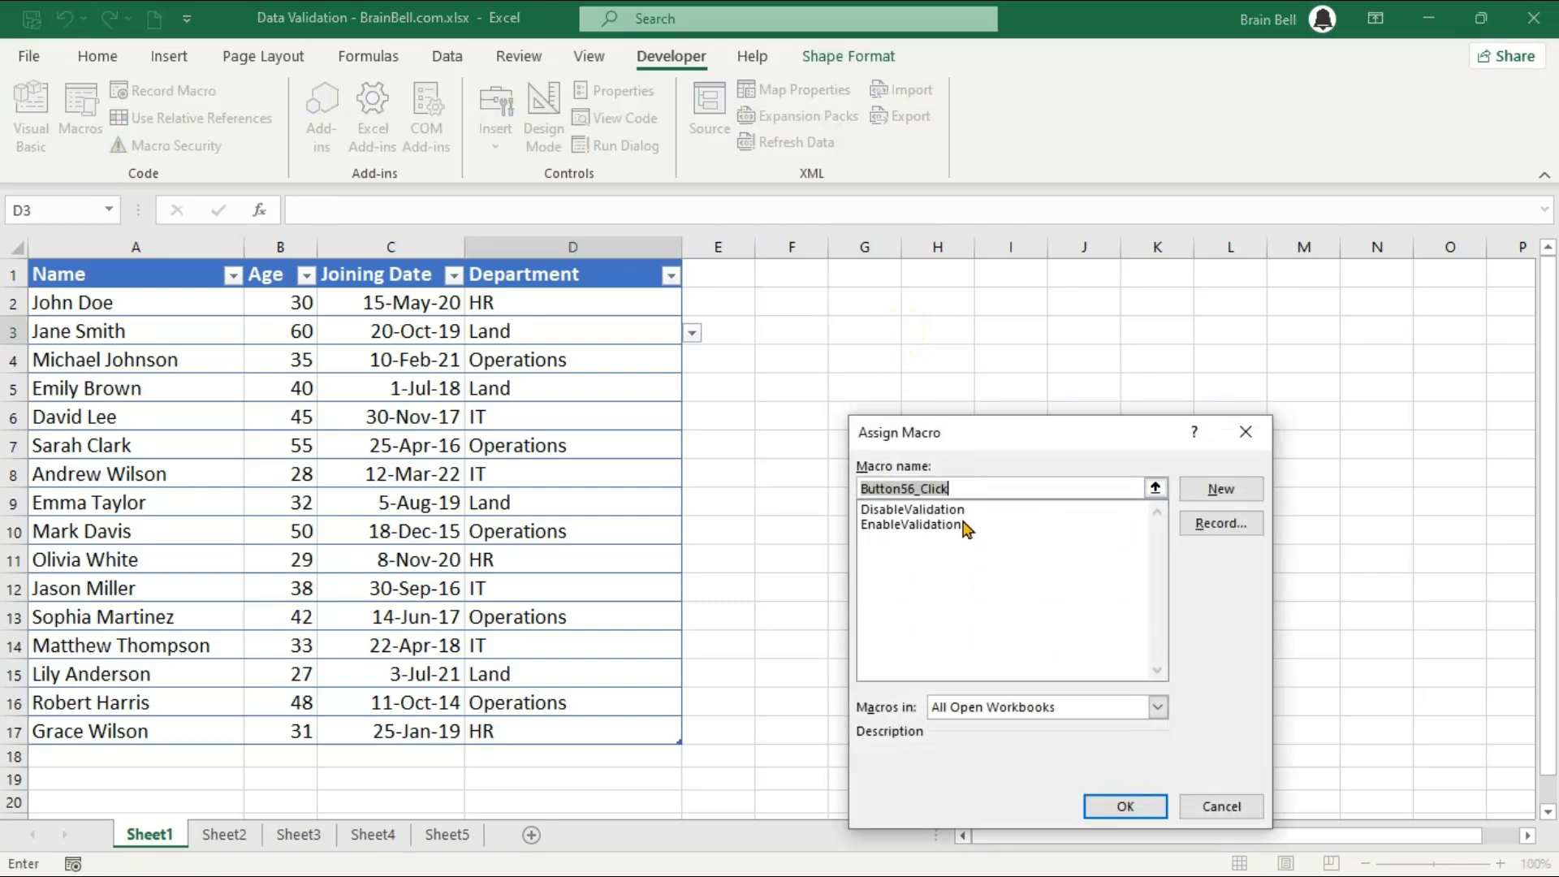
pyautogui.click(908, 514)
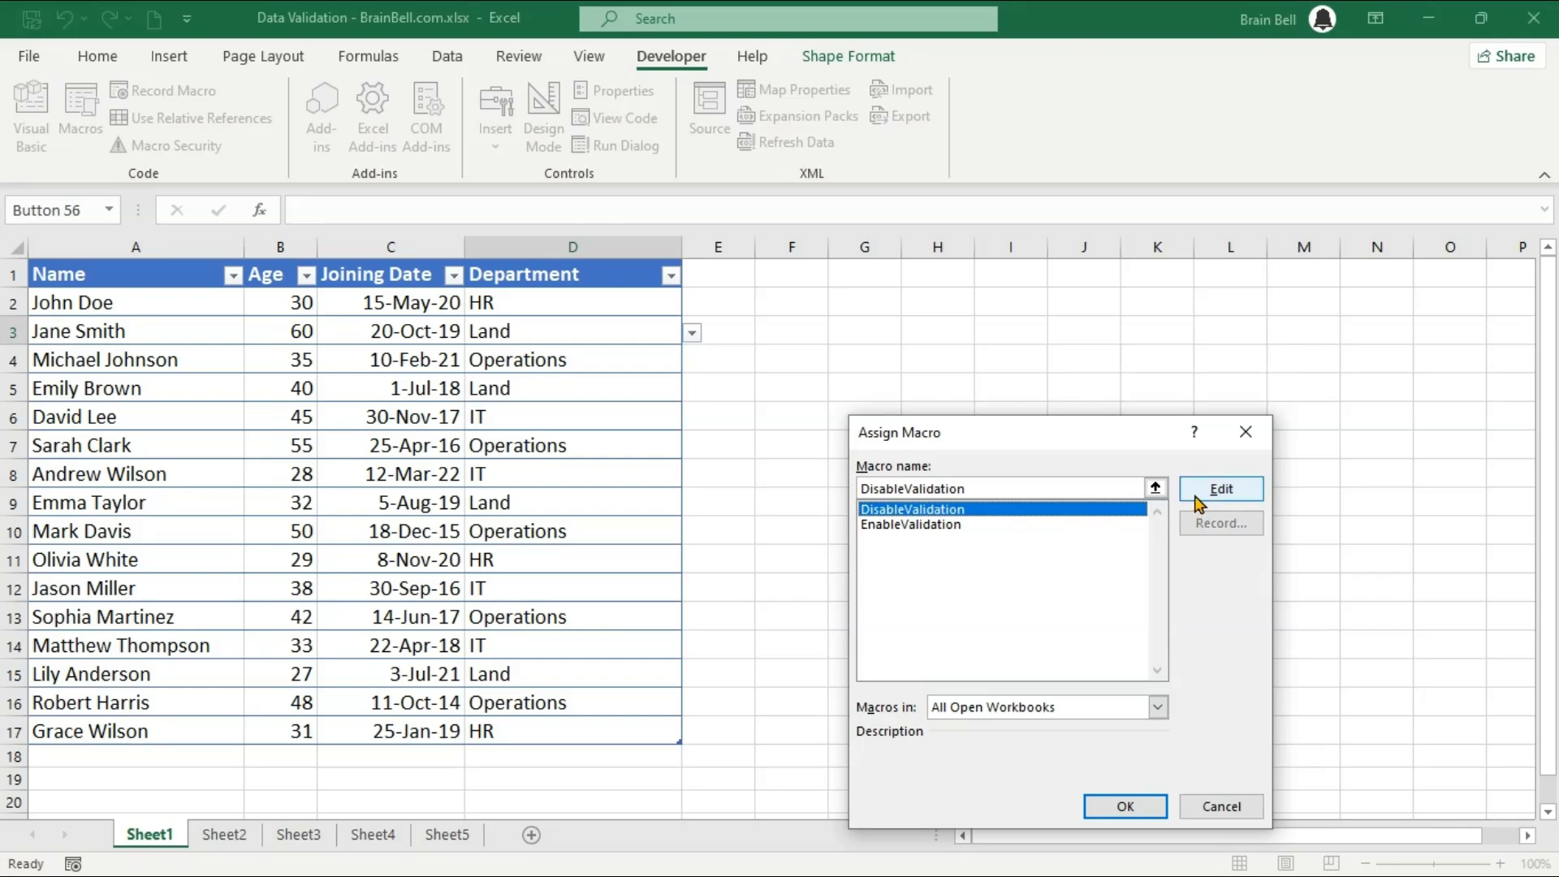
pyautogui.click(1125, 800)
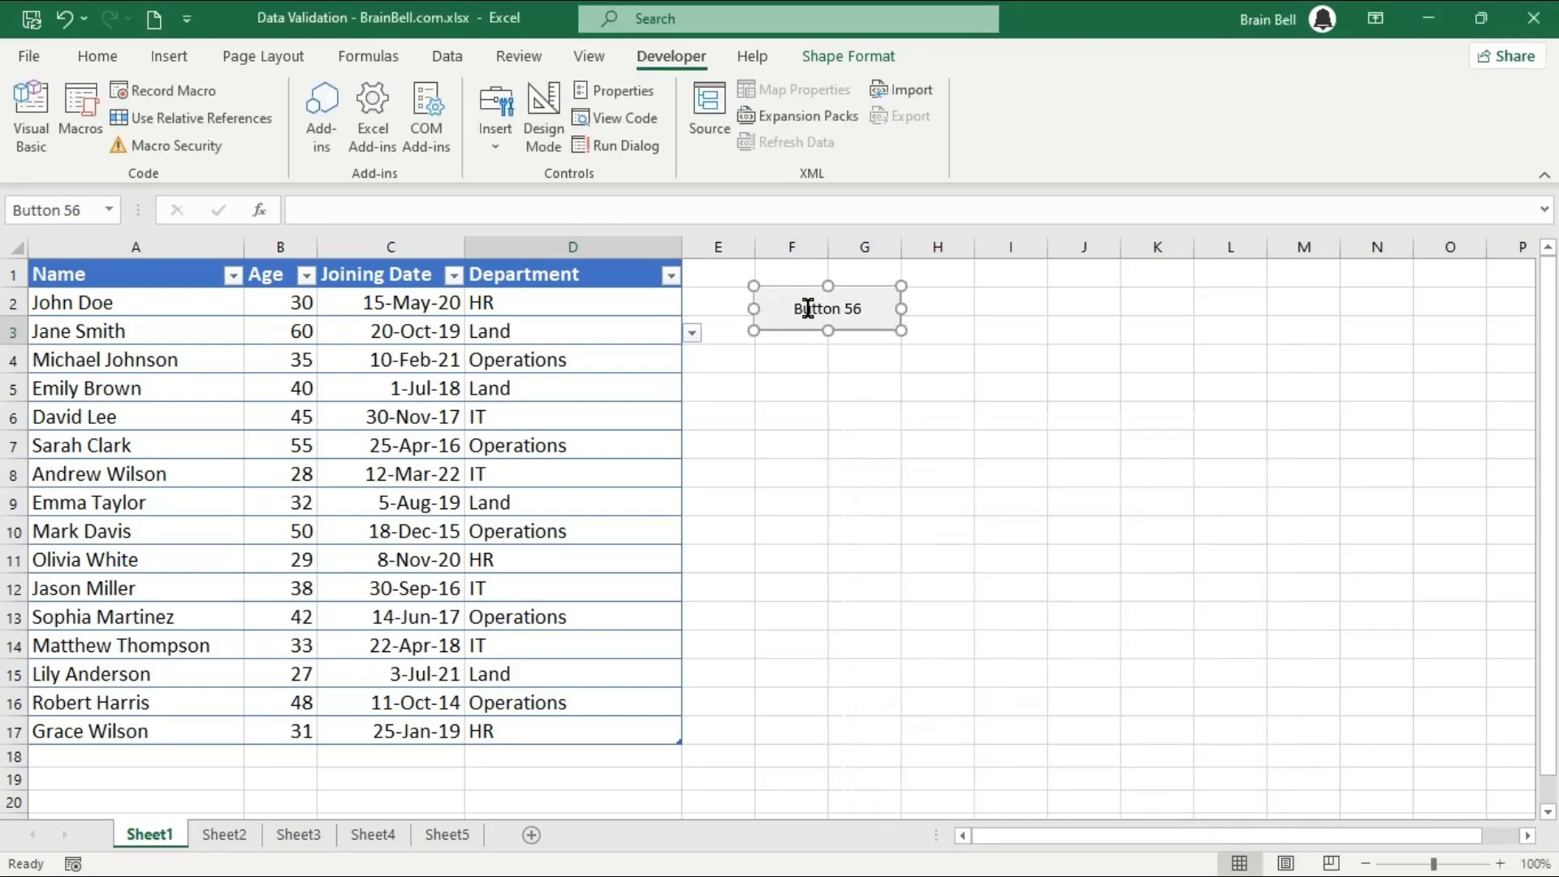
# Step: Change the new button's caption to Disable Validation
pyautogui.click(880, 306)
pyautogui.hotkey('ctrl', 'a')
pyautogui.write('Disable Vali')
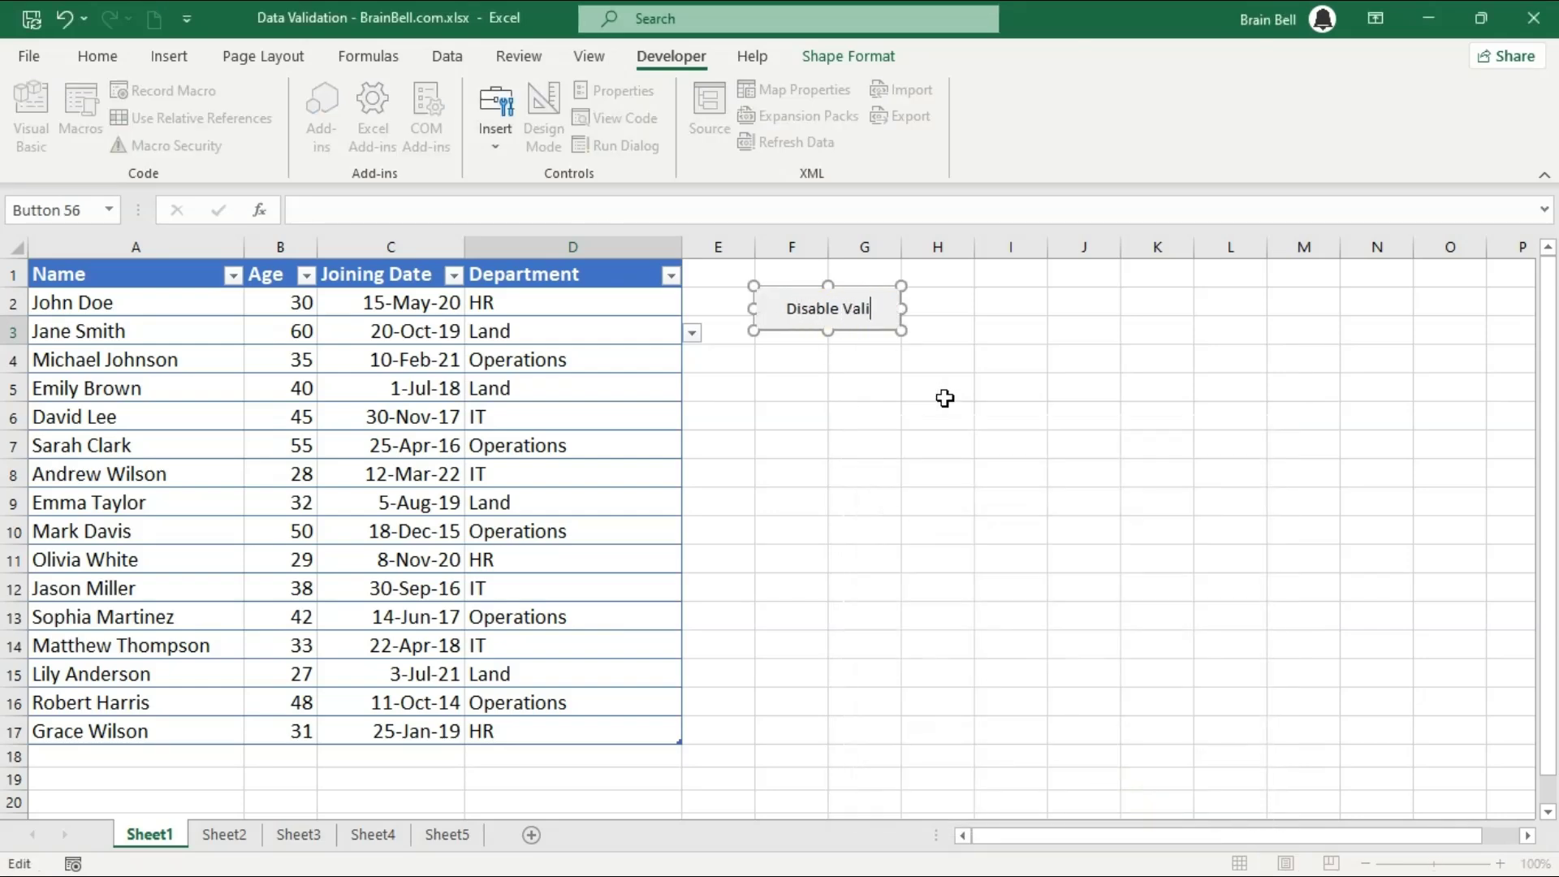
pyautogui.write('dation')
pyautogui.press('Escape')
# Step: Duplicate the Disable Validation button and place the copy directly beneath the original
pyautogui.rightClick(796, 308)
pyautogui.press('Escape')
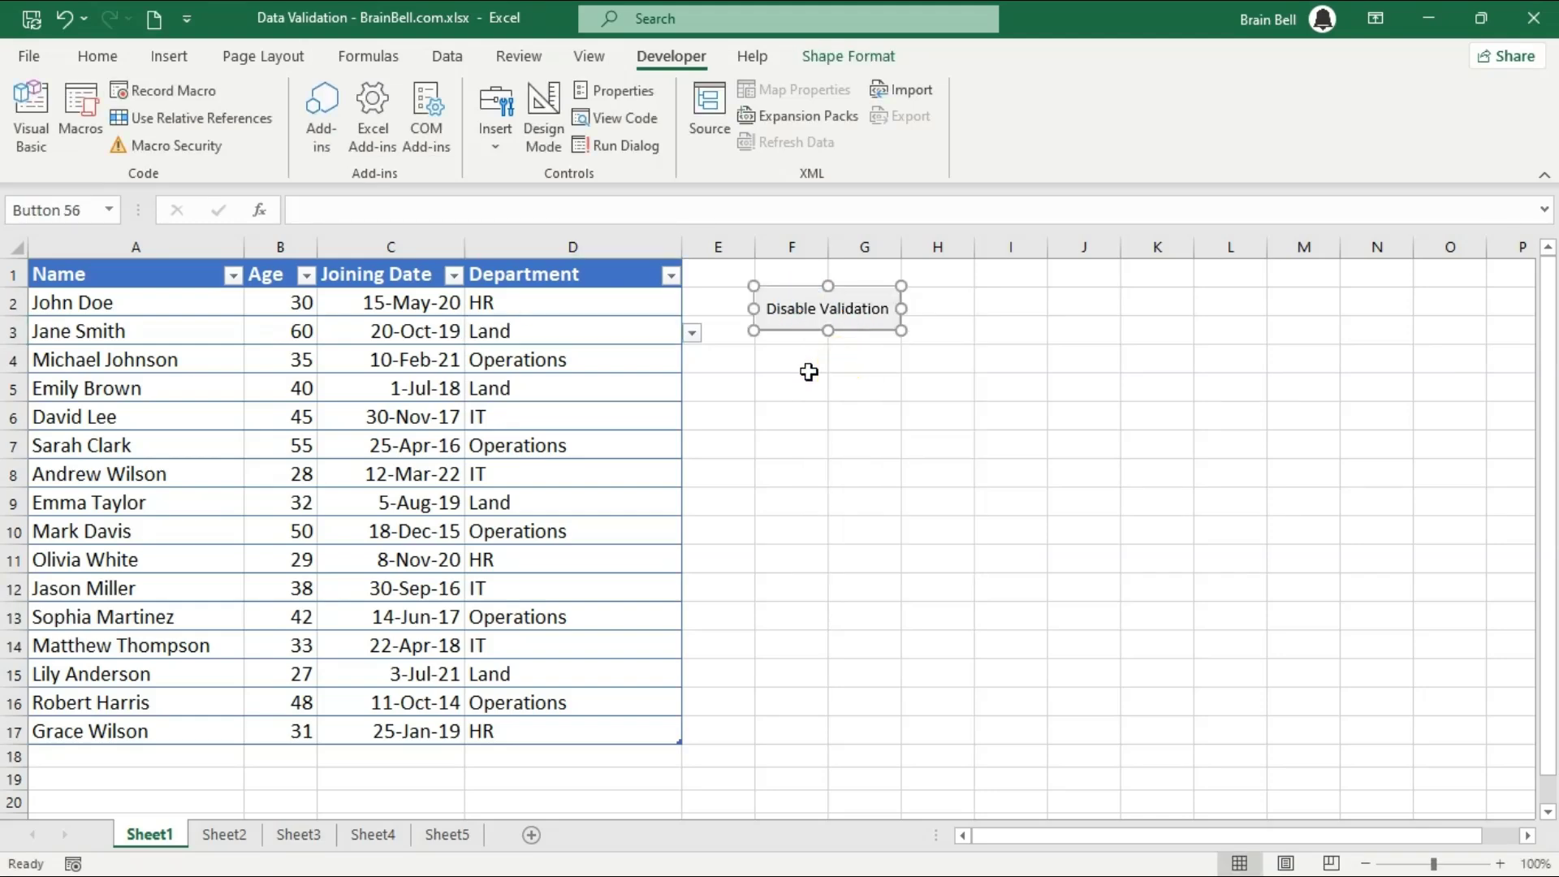
pyautogui.hotkey('ctrl', 'v')
pyautogui.moveTo(817, 349); pyautogui.dragTo(794, 391)
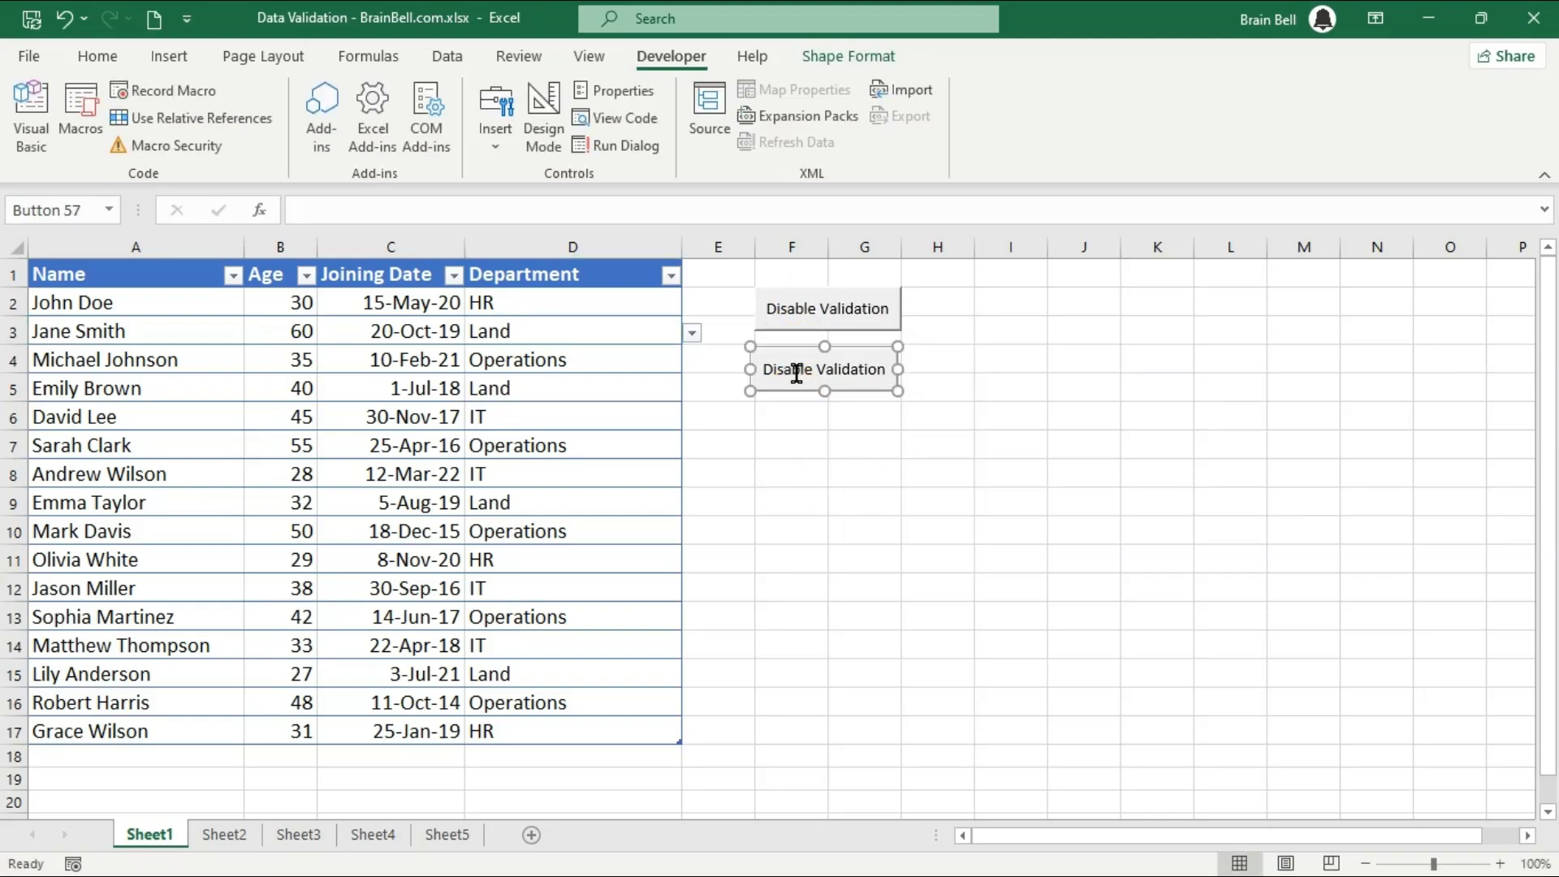
# Step: Change the copied button's caption to Enable Validation
pyautogui.click(796, 371)
pyautogui.write('Enable')
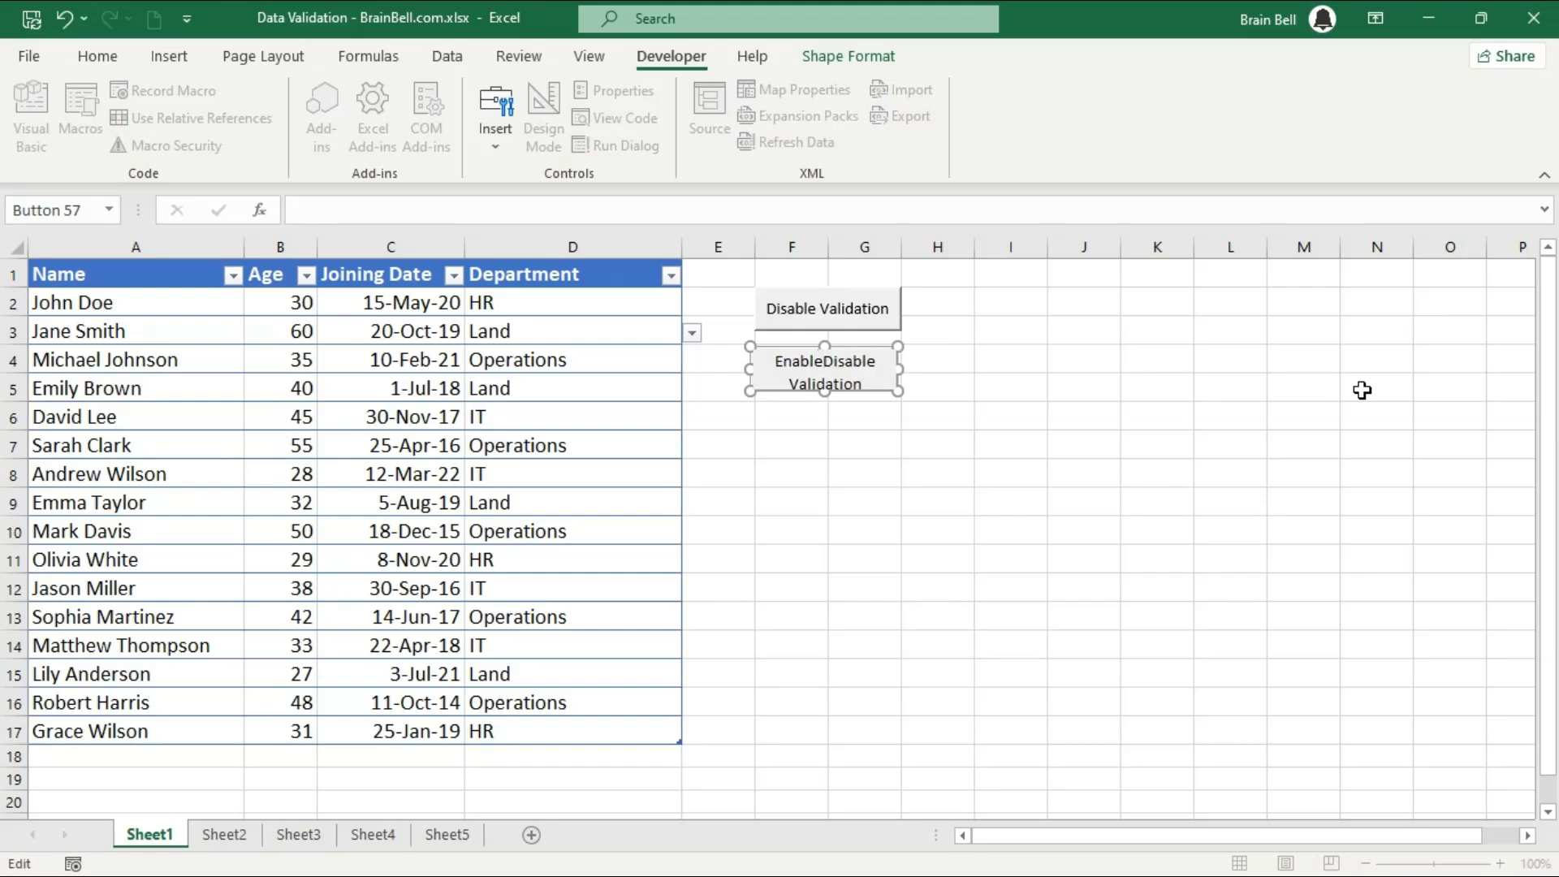
pyautogui.press('Delete')
pyautogui.press('Delete')
pyautogui.press('Delete')
pyautogui.press('Delete')
pyautogui.press('Delete')
pyautogui.press('Delete')
pyautogui.press('Delete')
pyautogui.press('Escape')
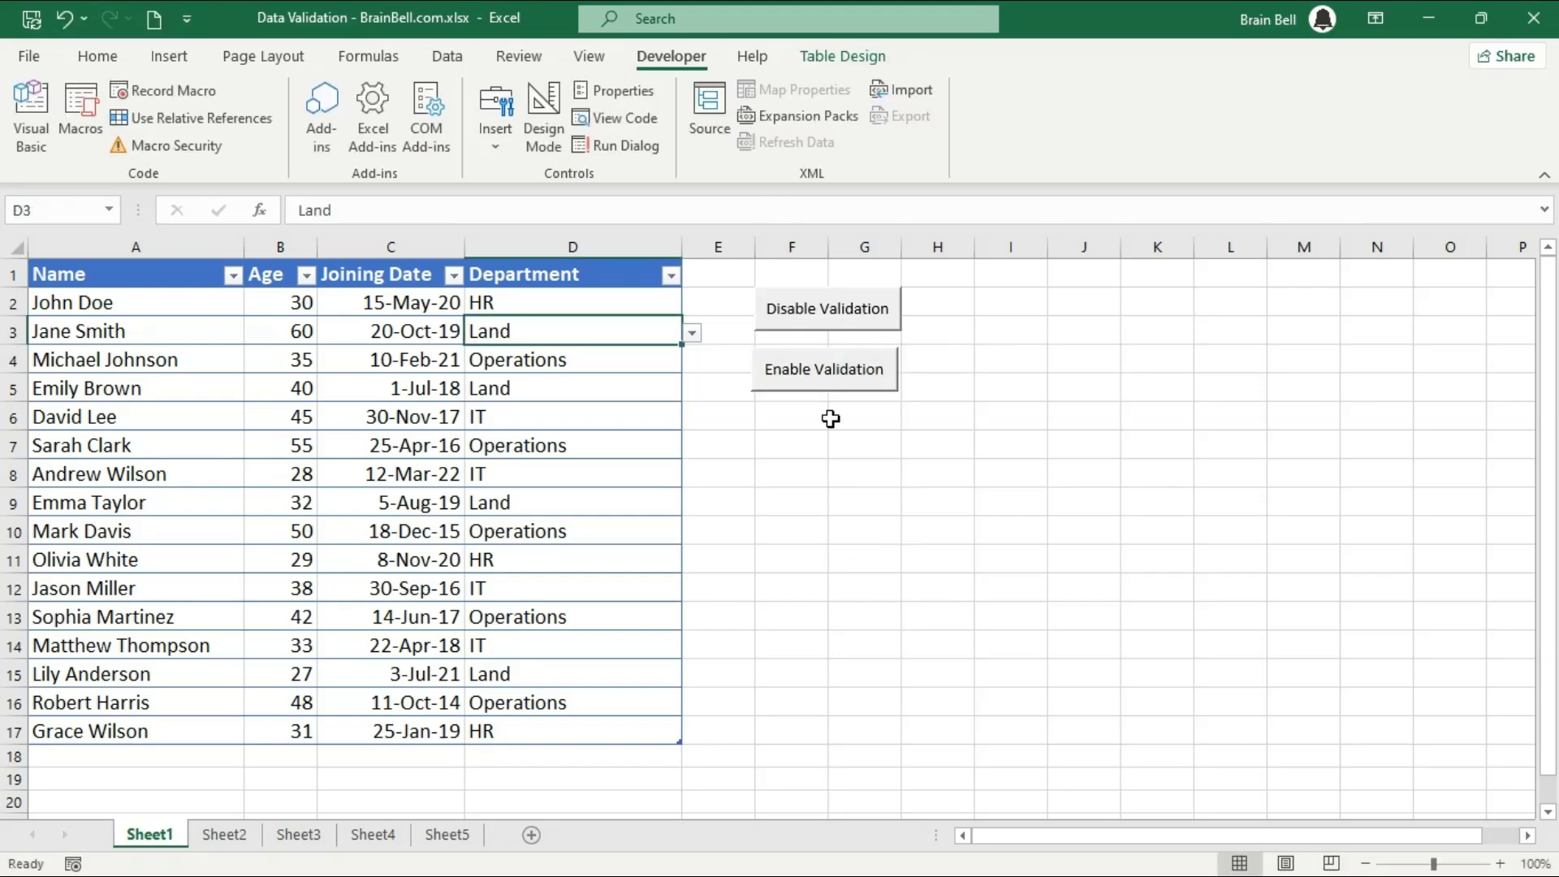
# Step: Reassign the Enable Validation button to the EnableValidation macro
pyautogui.keyDown('ctrl'); pyautogui.click(829, 351); pyautogui.keyUp('ctrl')
pyautogui.rightClick(845, 373)
pyautogui.click(934, 595)
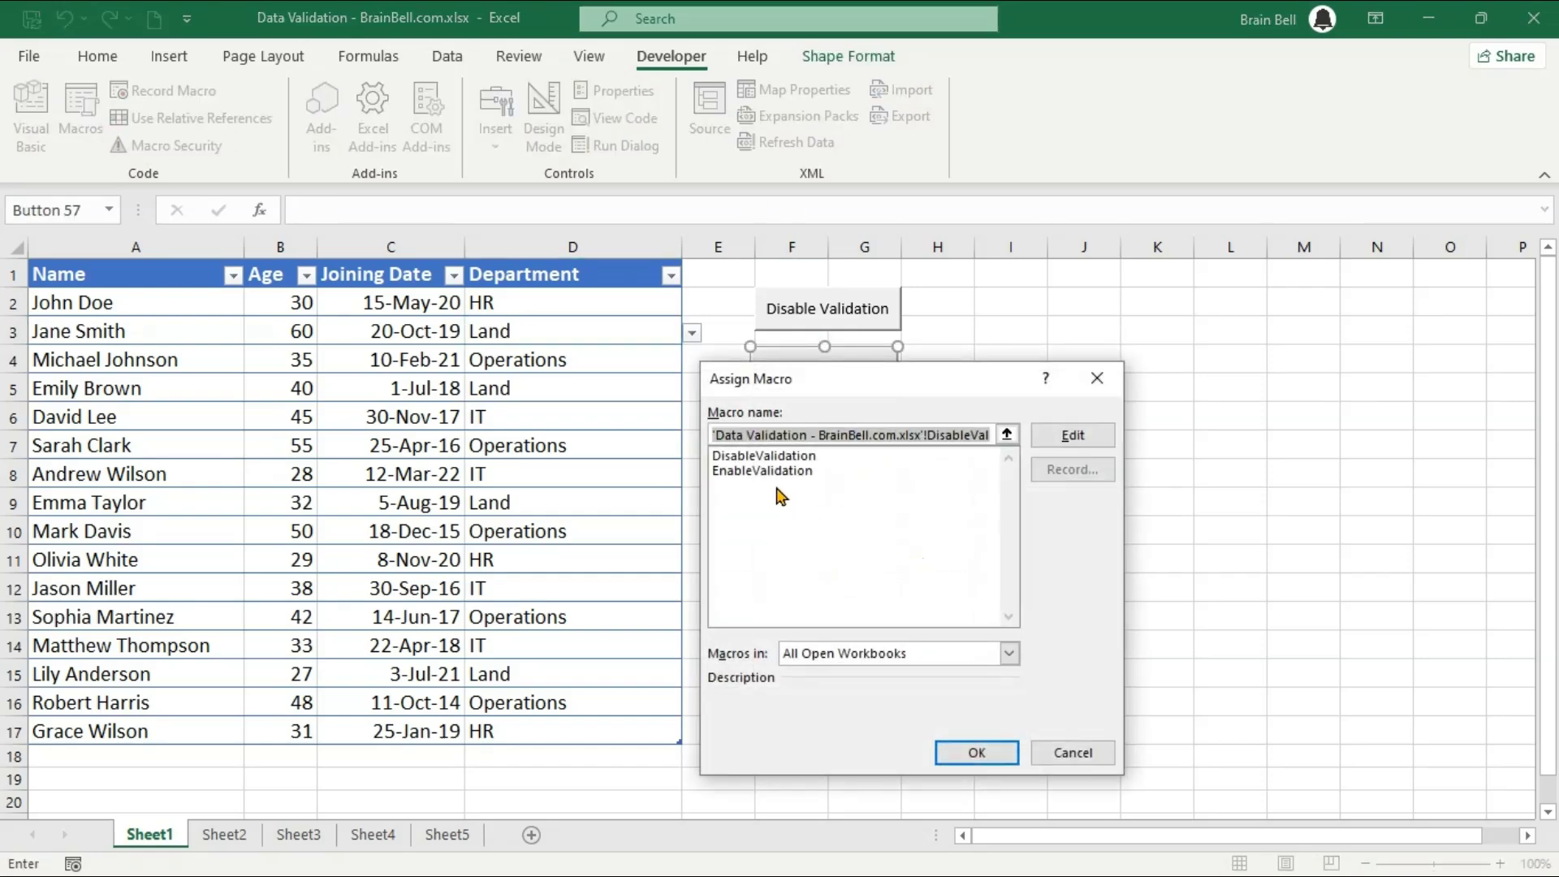
pyautogui.click(764, 469)
pyautogui.click(967, 750)
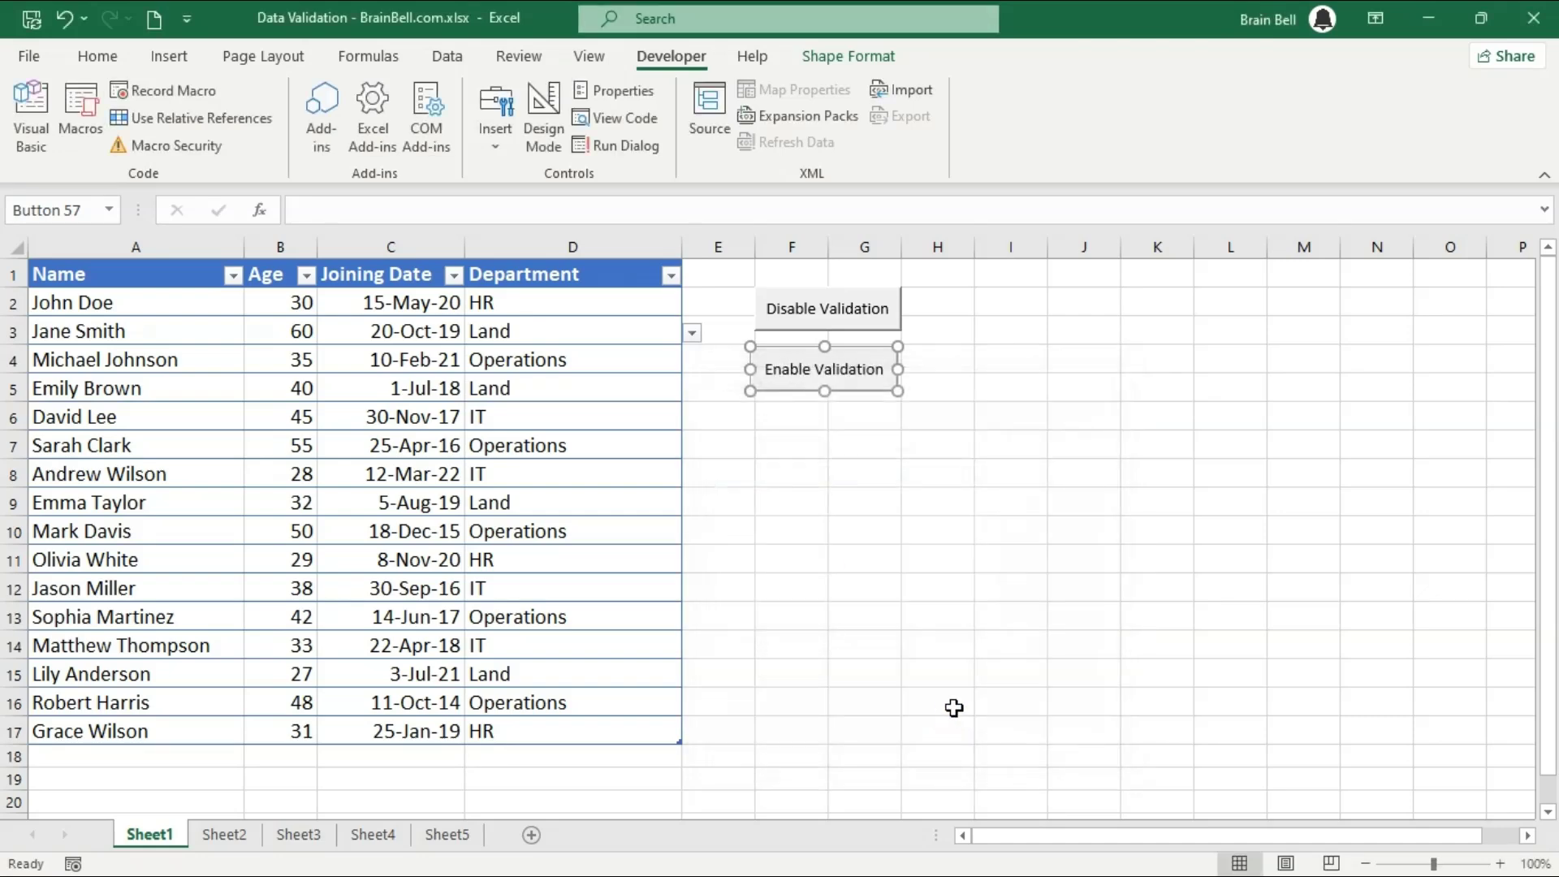
# Step: Select the Joining Date cells C2:C17 and disable their validation alerts with the Disable Validation button
pyautogui.click(808, 450)
pyautogui.moveTo(398, 303); pyautogui.dragTo(375, 731)
pyautogui.click(825, 316)
# Step: Enter future joining dates: 5/15/2025 in cell C2 and 30 nov 2030 in cell C6
pyautogui.doubleClick(393, 303)
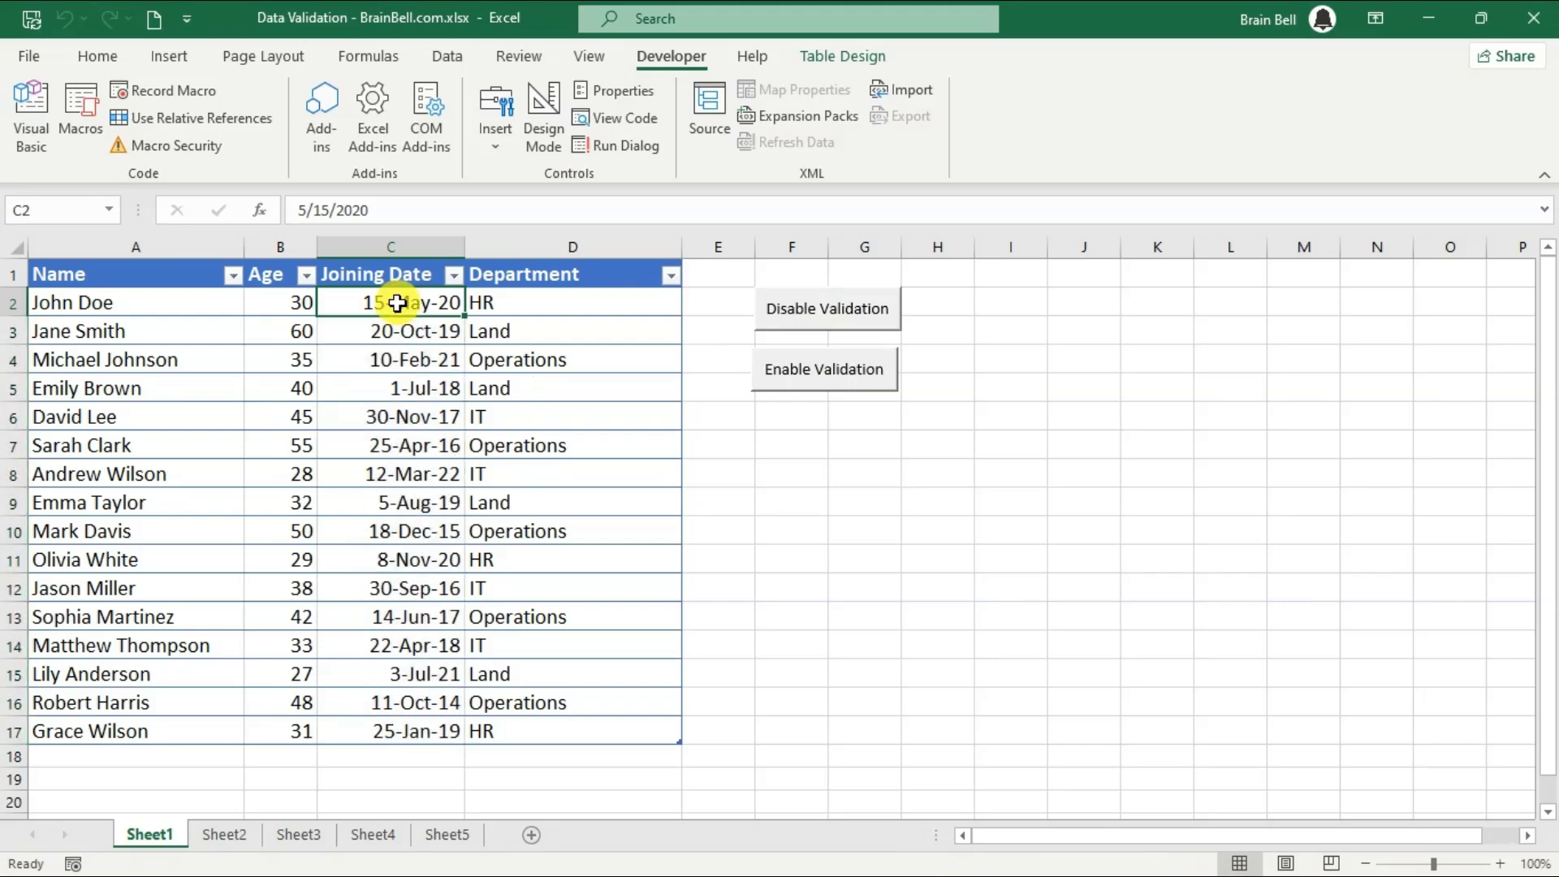
pyautogui.press('Return')
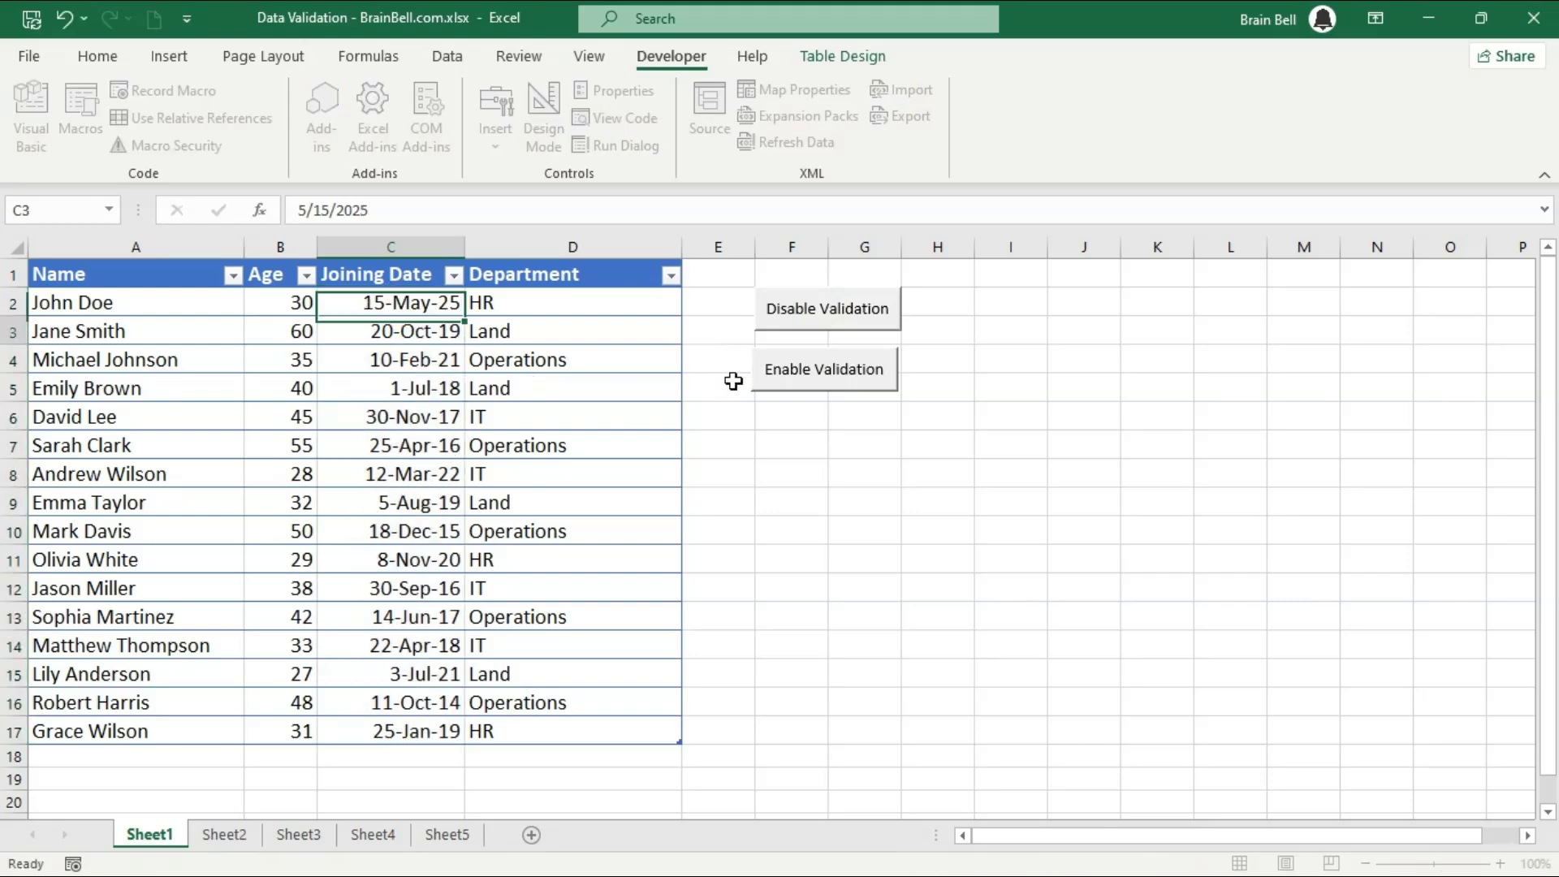
pyautogui.press('Down')
pyautogui.press('Down')
pyautogui.press('Down')
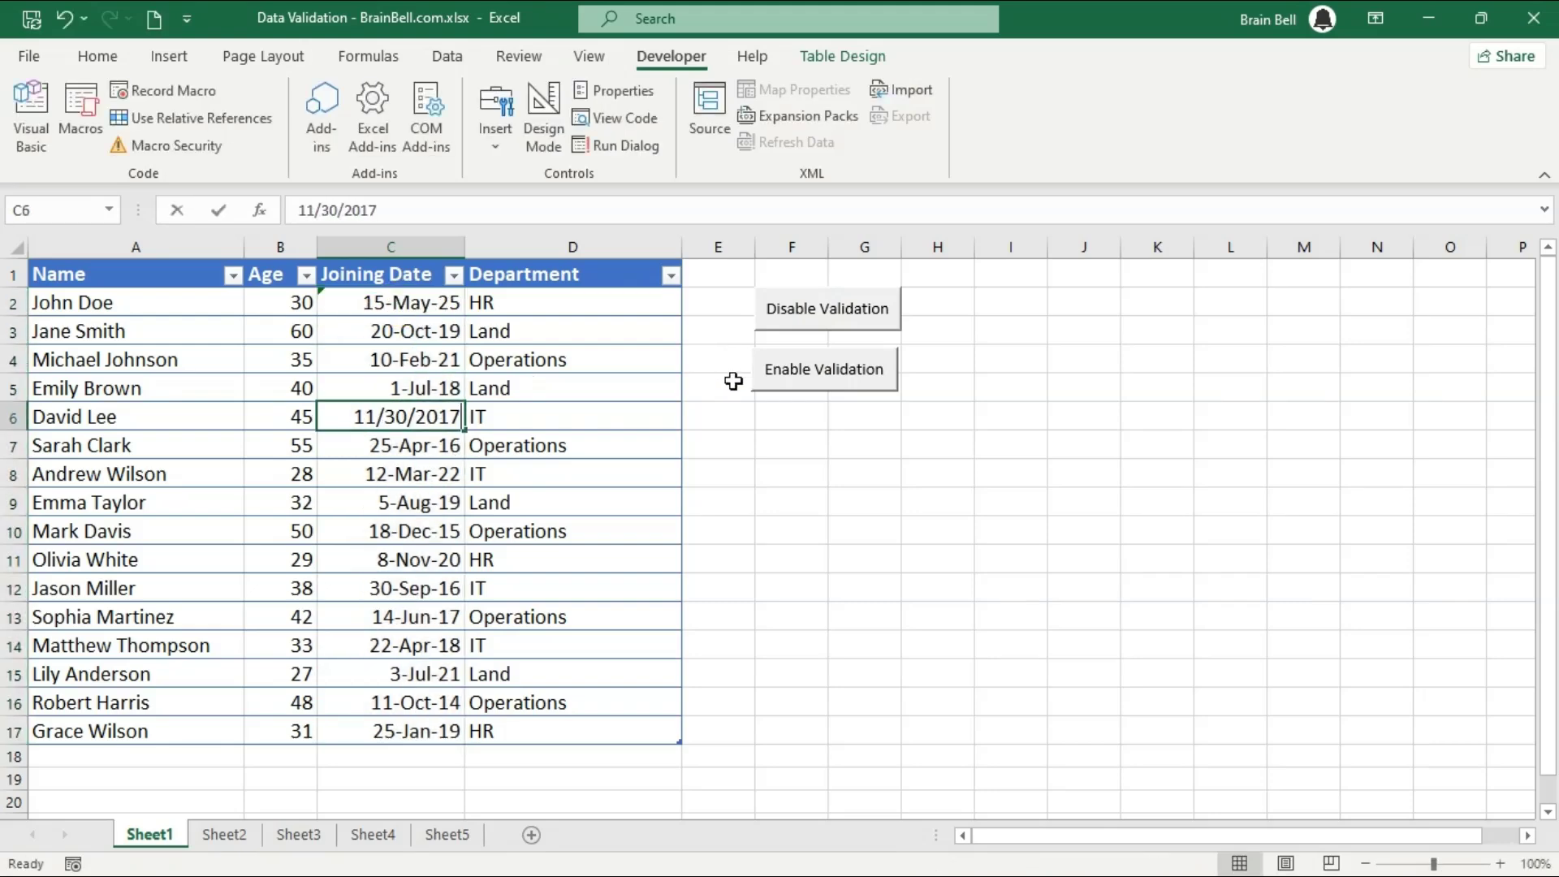
pyautogui.write('30 nov 2030')
pyautogui.press('Return')
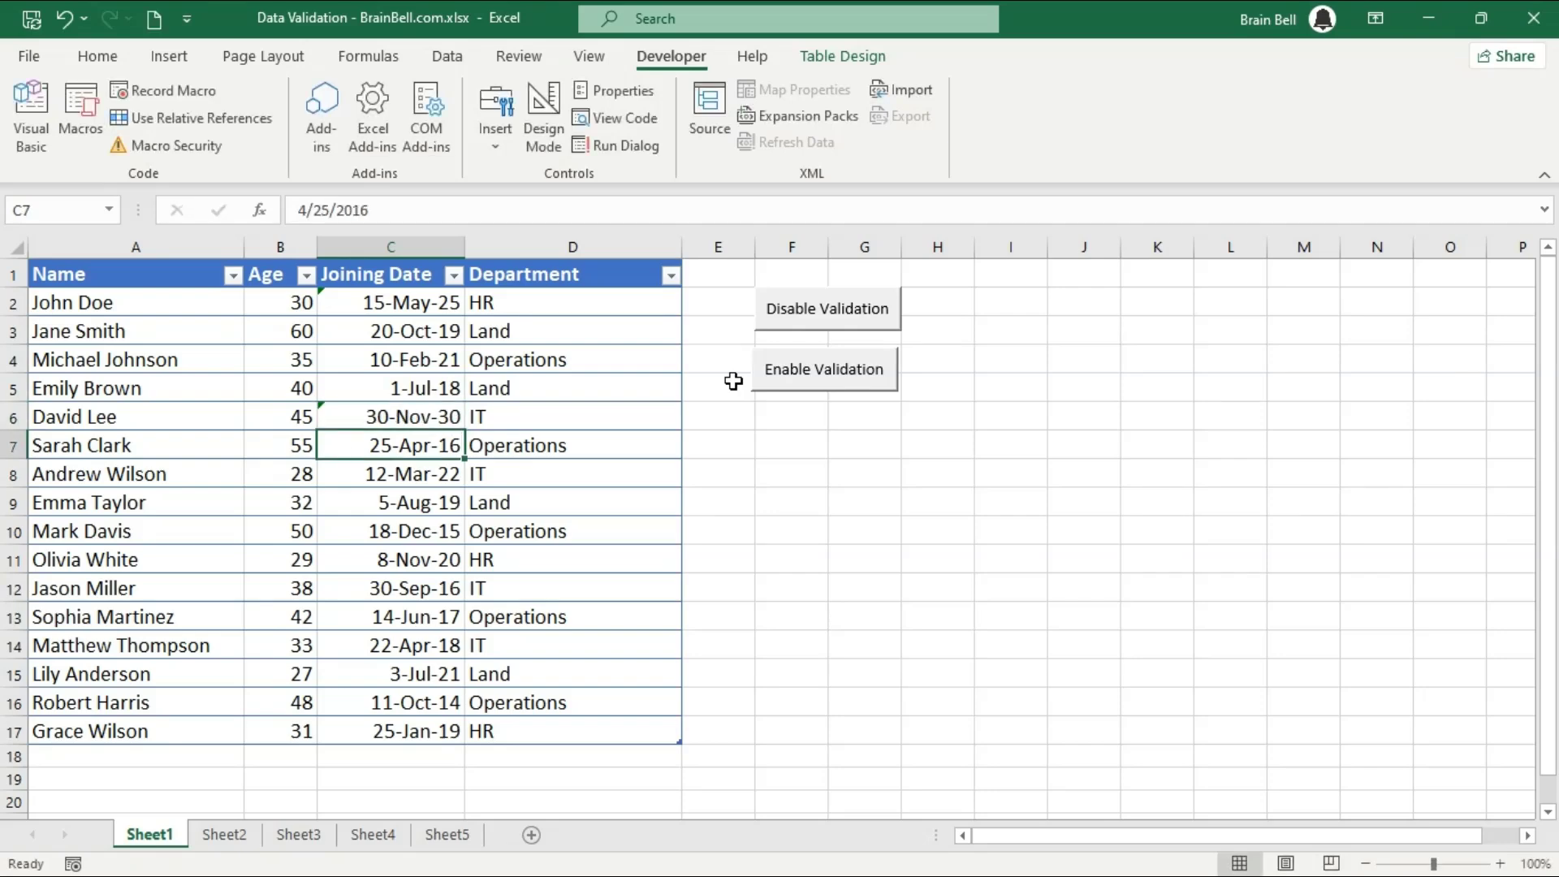
# Step: Turn validation alerts back on for the Joining Date cells C2:C17 with the Enable Validation button
pyautogui.moveTo(413, 305); pyautogui.dragTo(397, 731)
pyautogui.click(842, 380)
pyautogui.click(400, 312)
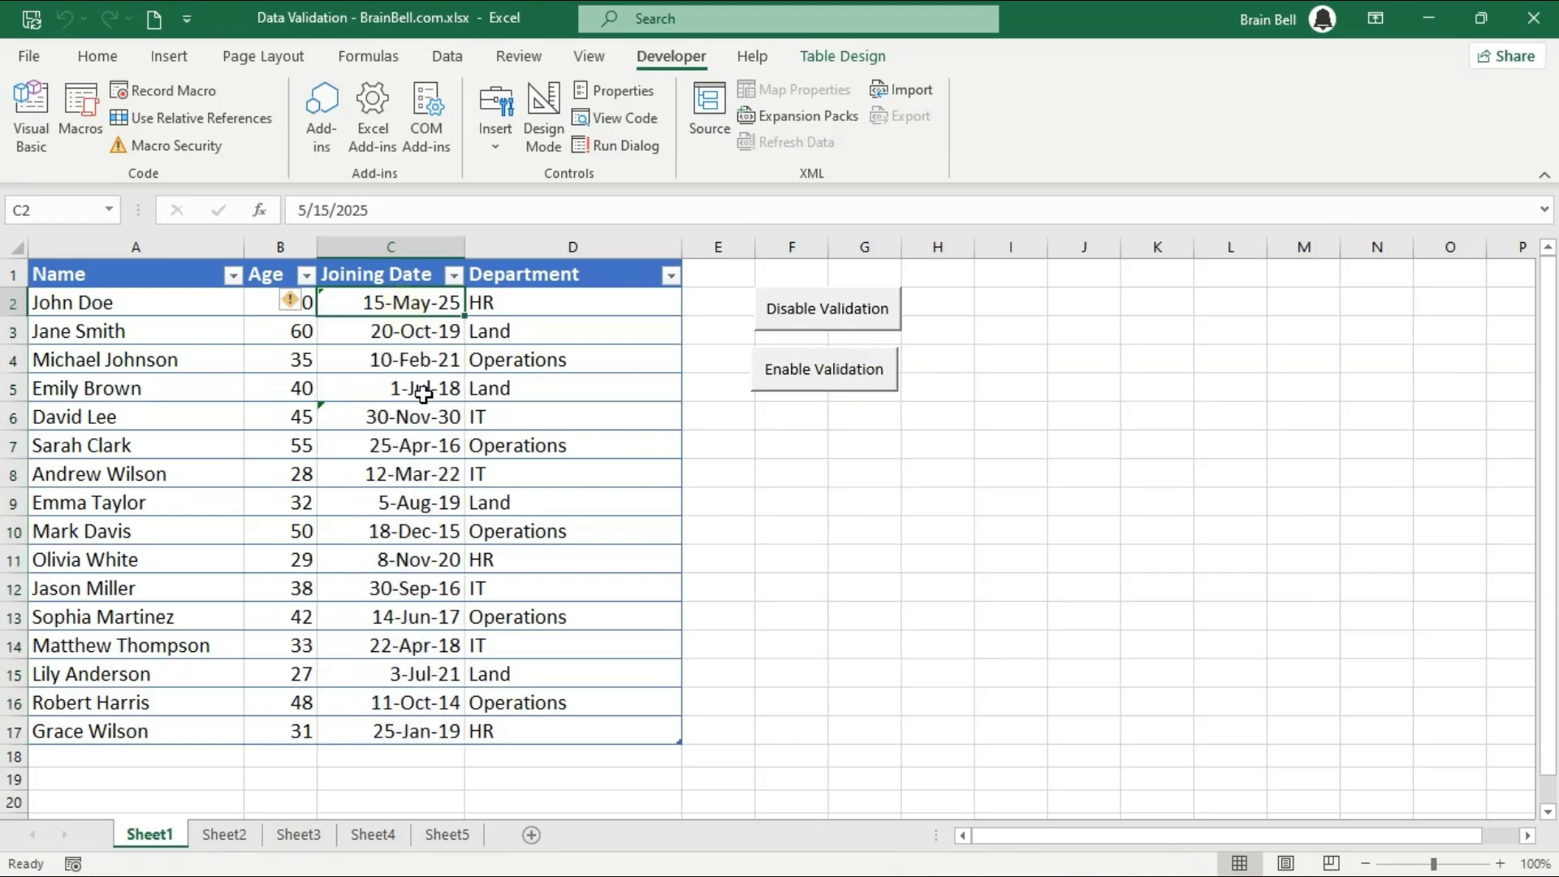
# Step: Test the validation alert by re-entering 11/30/2030 in cell C6, and cancel the entry
pyautogui.doubleClick(411, 418)
pyautogui.press('Return')
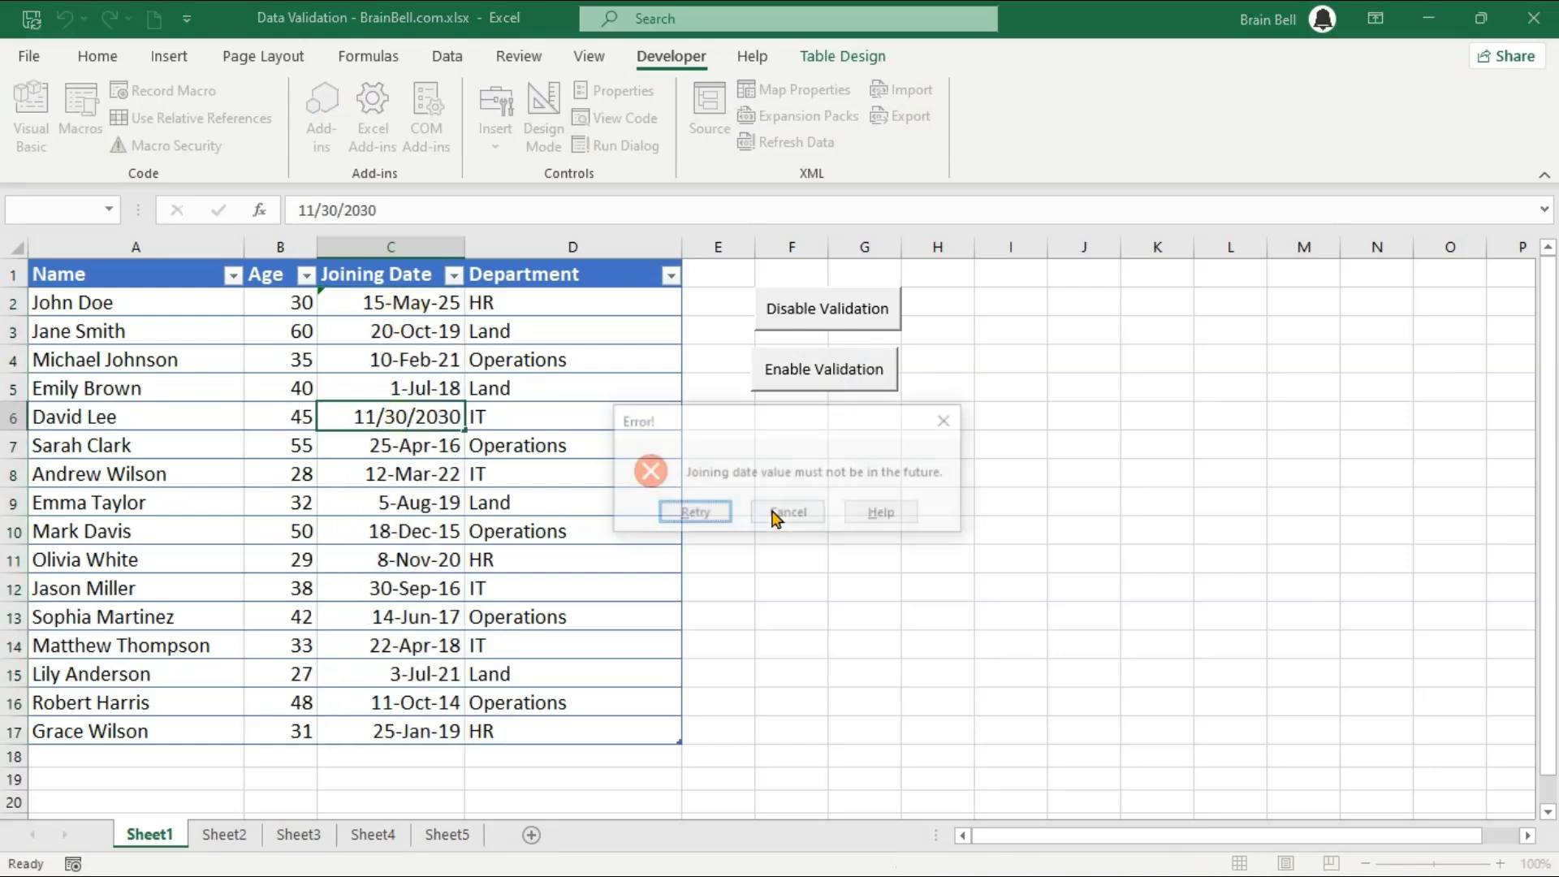
pyautogui.click(777, 517)
# Step: Try to change the joining date in cell C6 to 11/30/2024, and cancel the entry
pyautogui.doubleClick(431, 413)
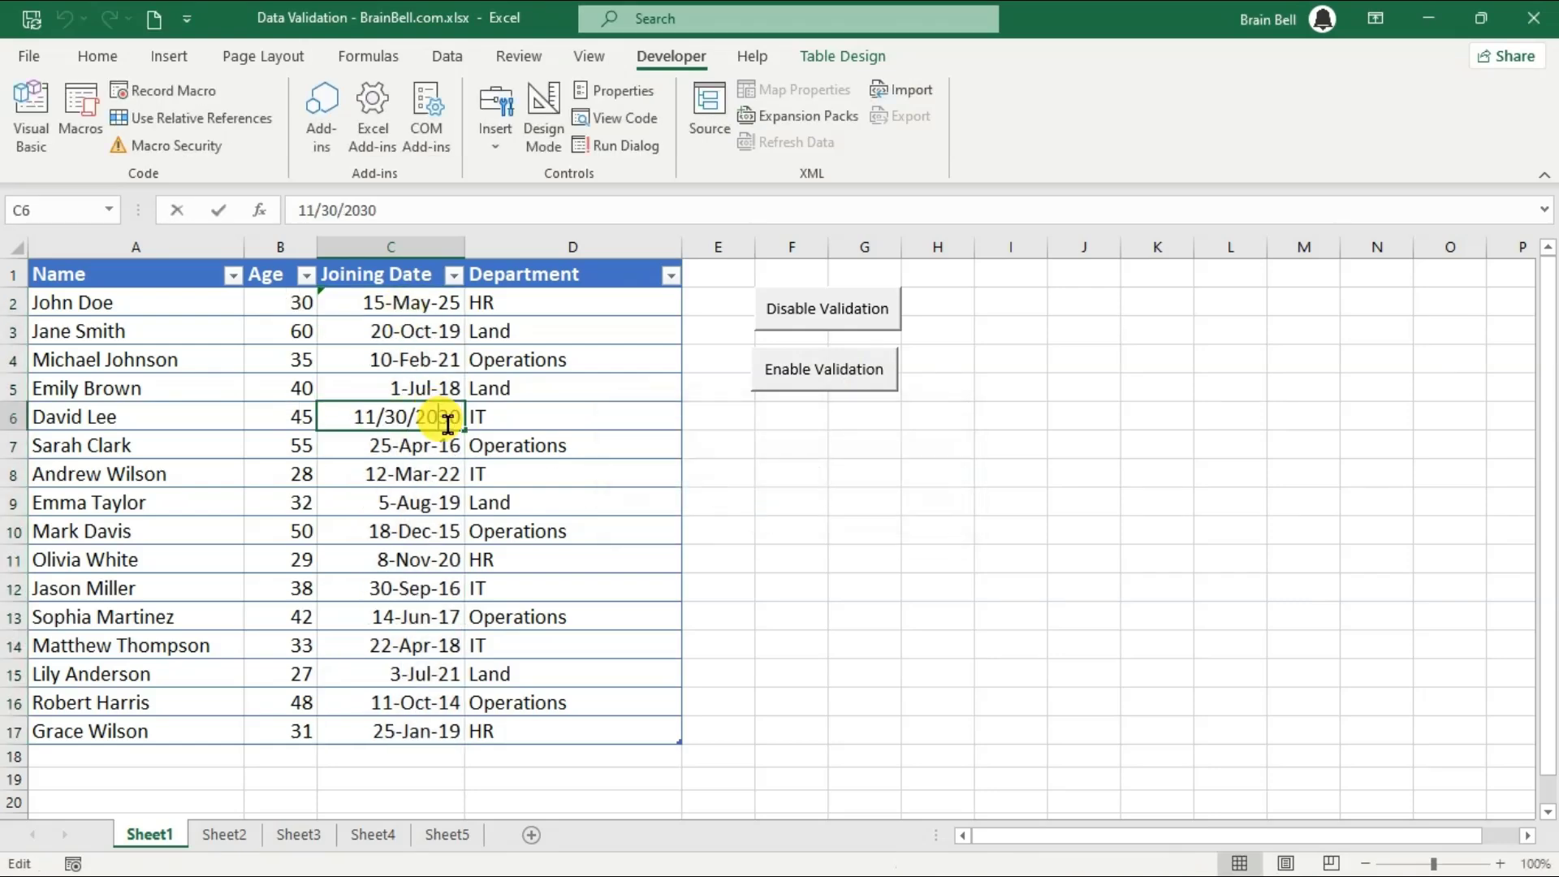
pyautogui.press('BackSpace')
pyautogui.press('BackSpace')
pyautogui.write('24')
pyautogui.press('Return')
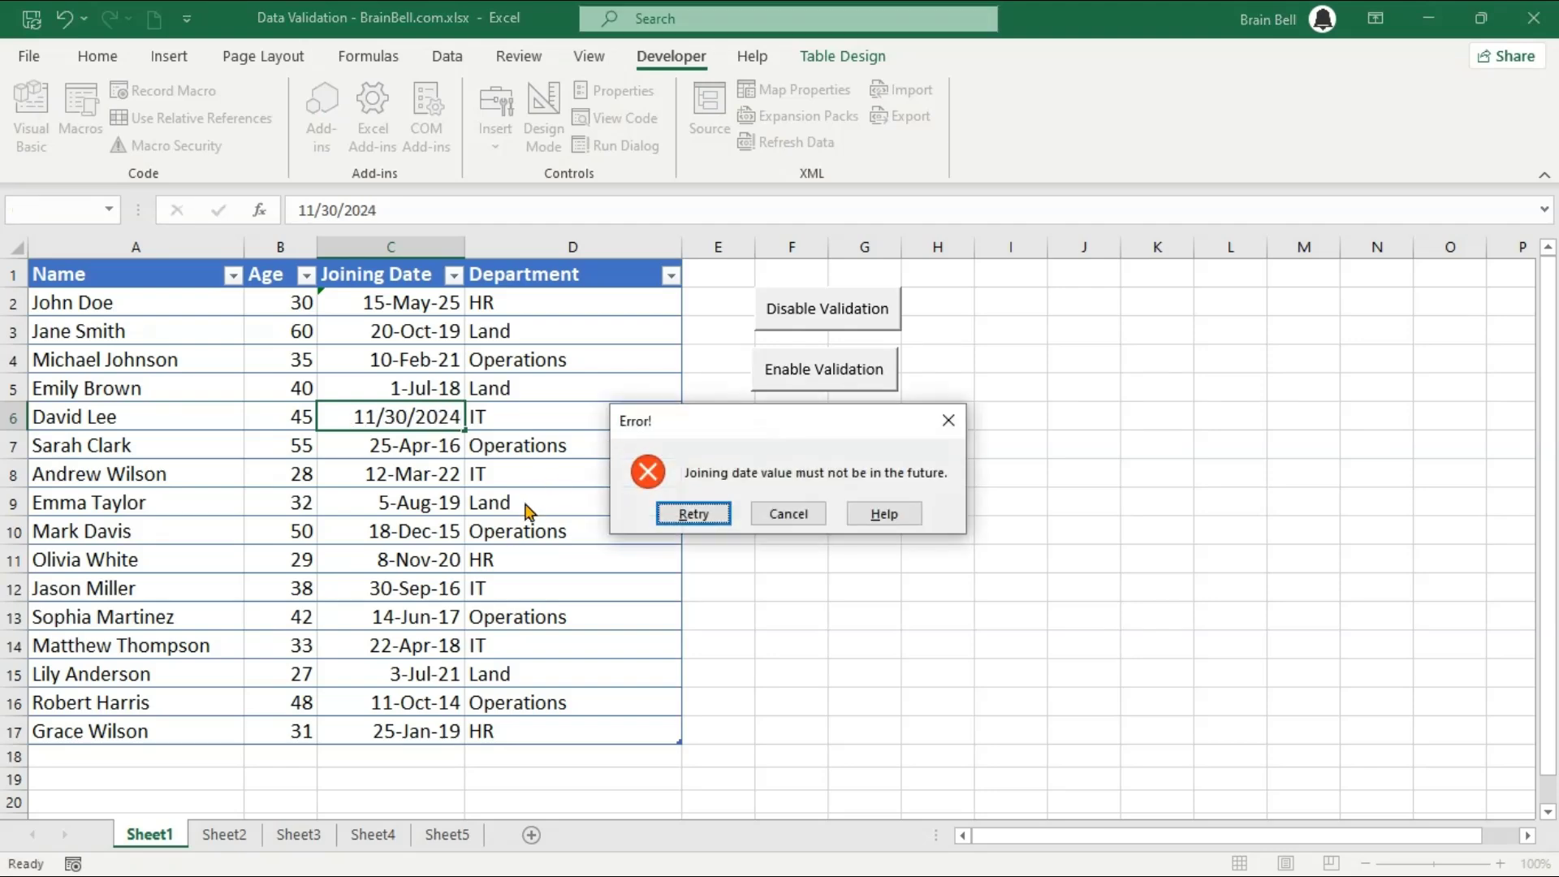
pyautogui.press('Escape')
# Step: Set the joining date in cell C6 to 11/30/2023
pyautogui.doubleClick(453, 413)
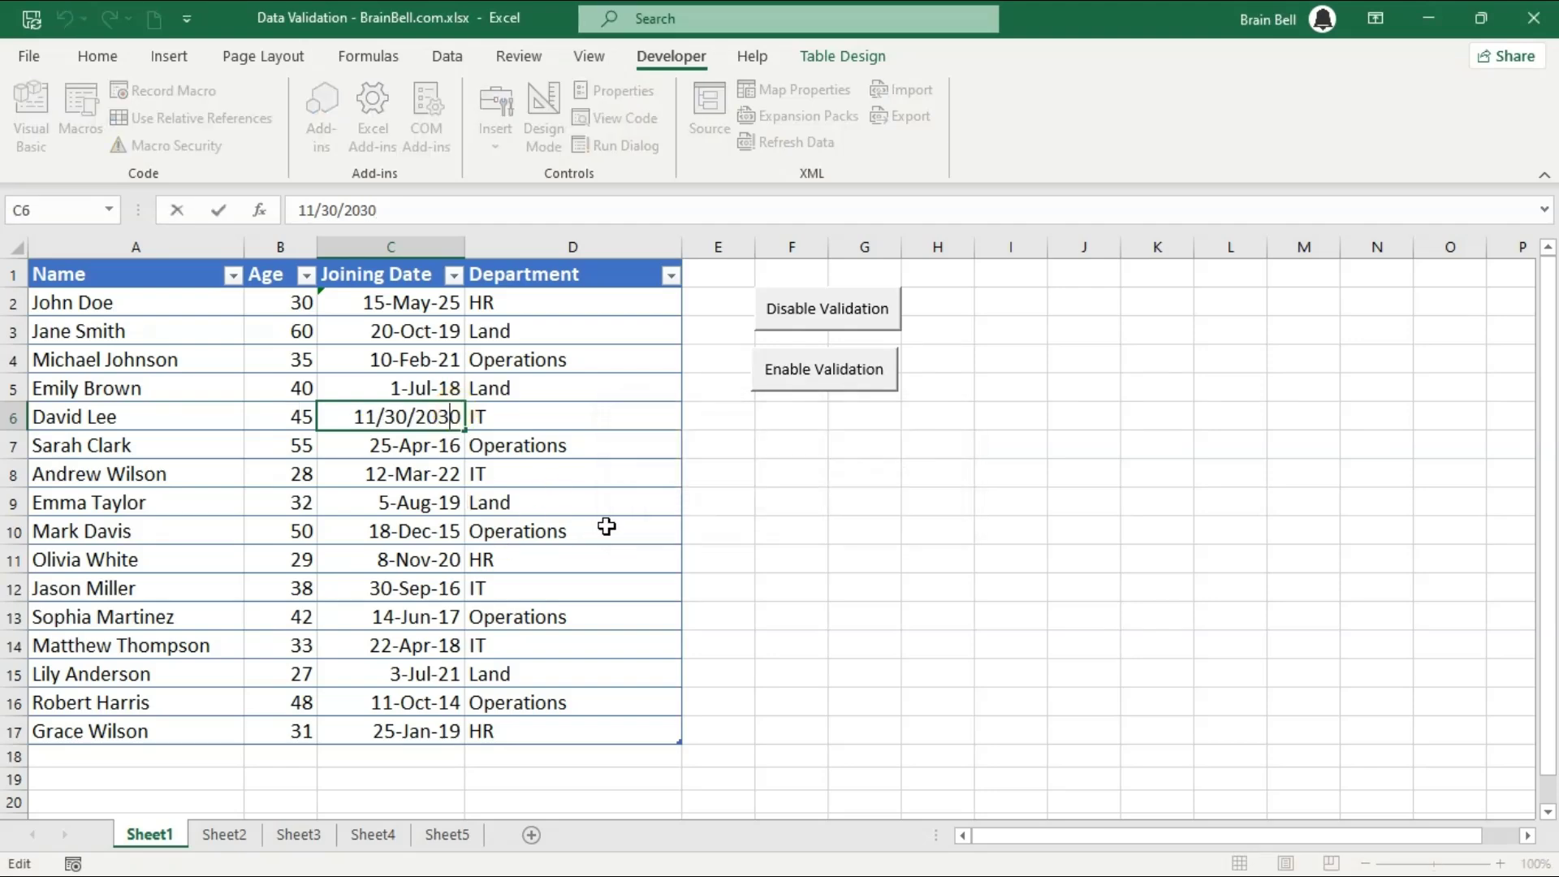
pyautogui.press('BackSpace')
pyautogui.write('2')
pyautogui.press('Delete')
pyautogui.write('3')
pyautogui.press('Return')
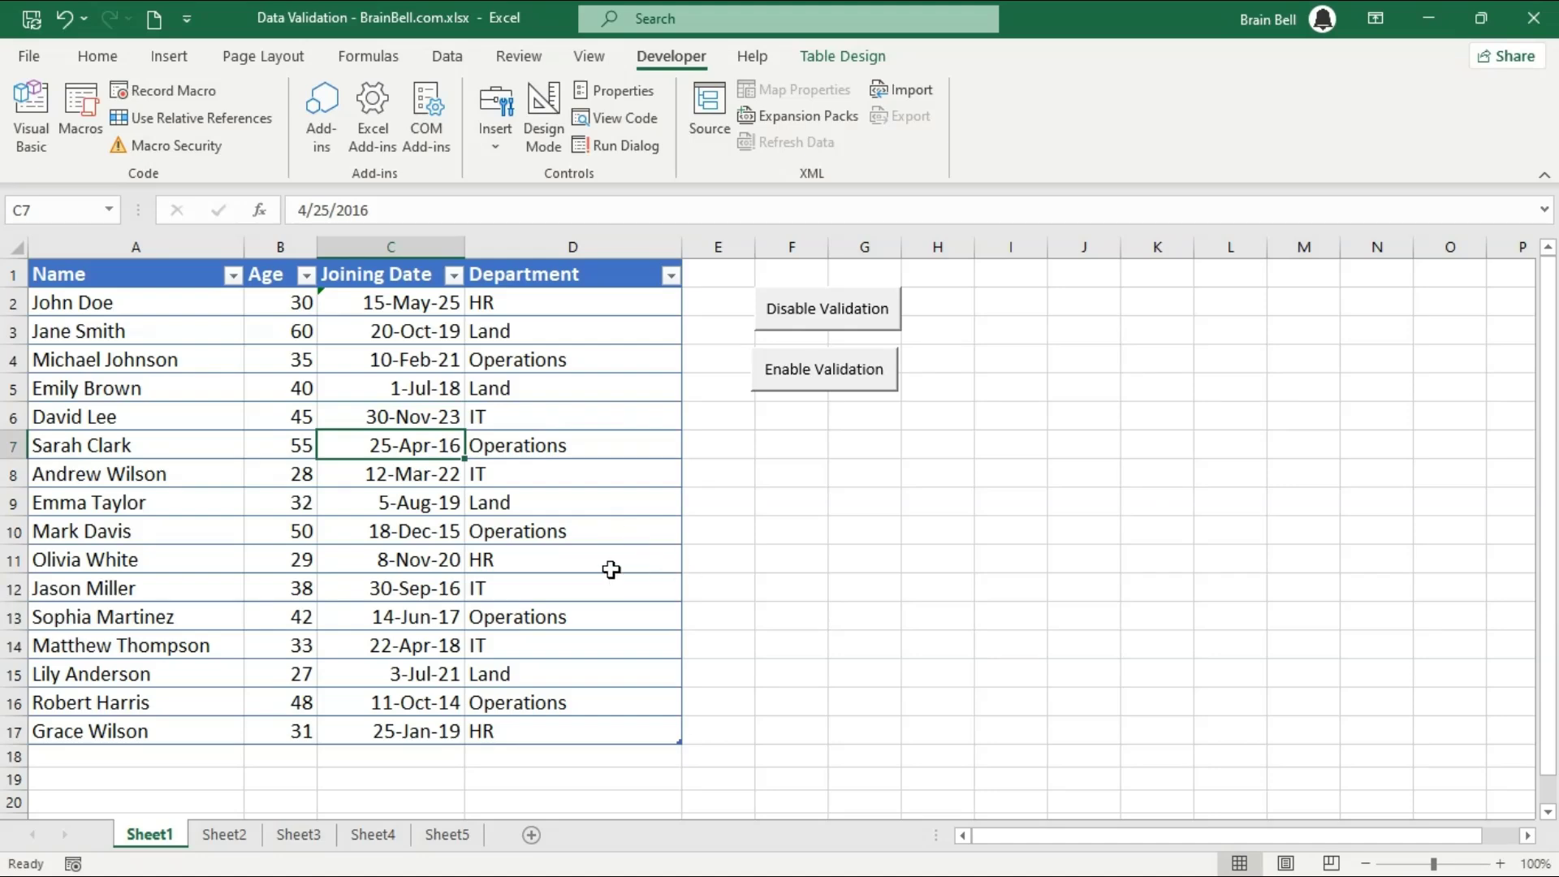